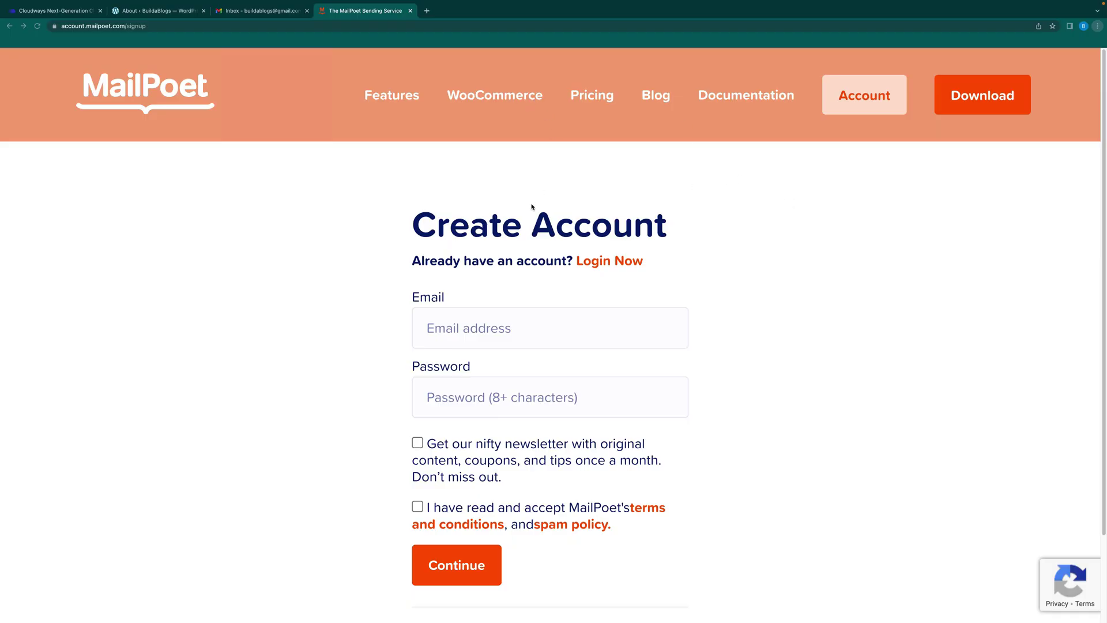
Step: Sign up for a MailPoet account with the blog's email address and a password, accepting the terms
click(506, 330)
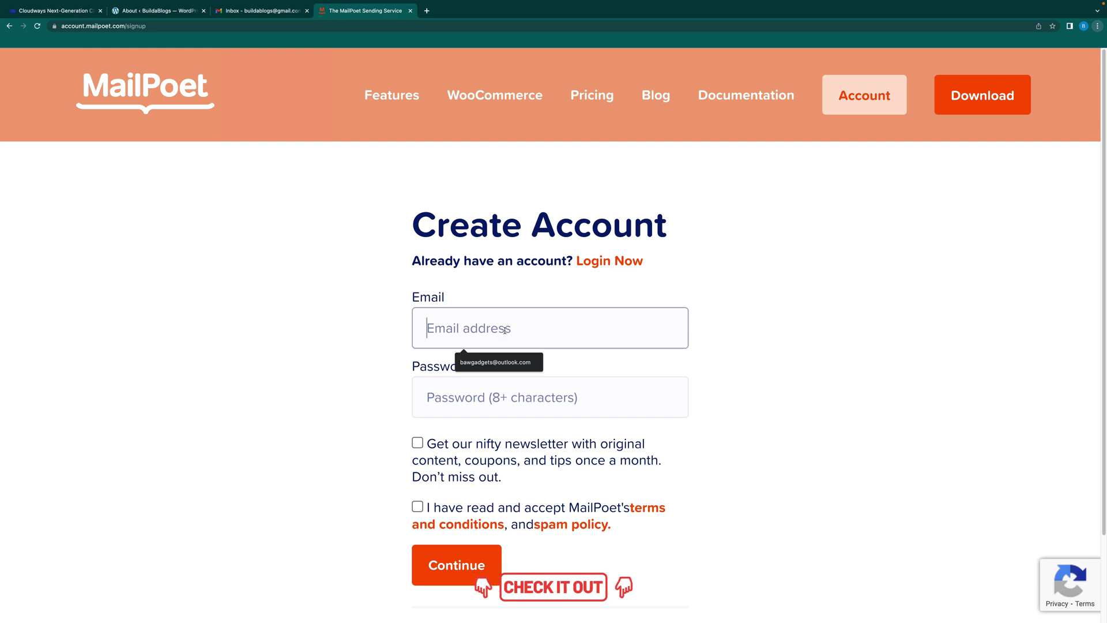
key(super+v)
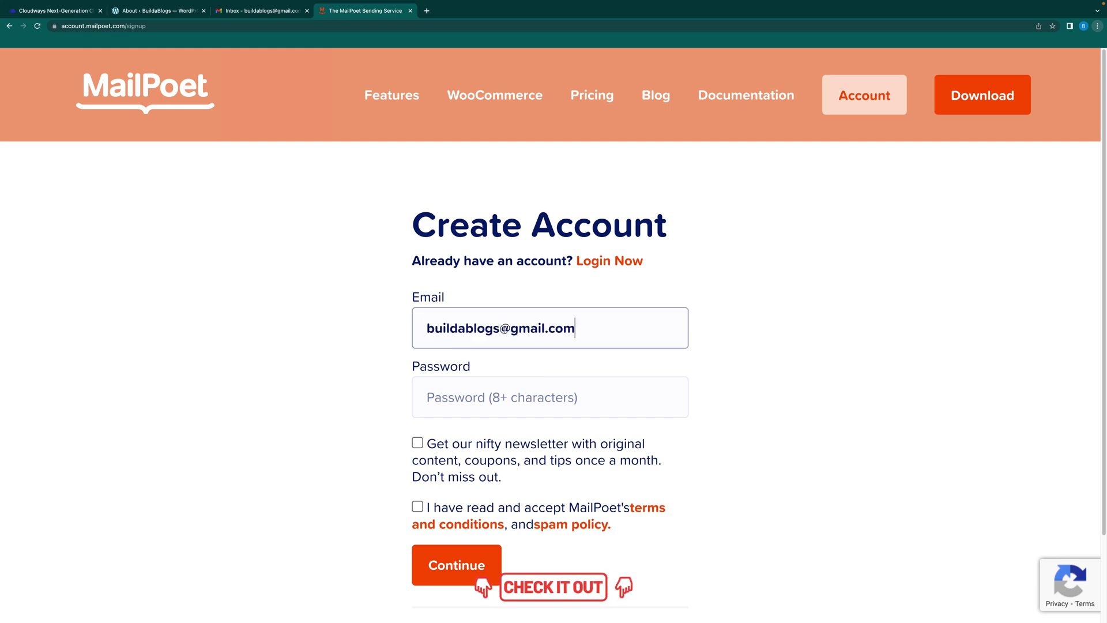
click(524, 398)
text(••••••••••)
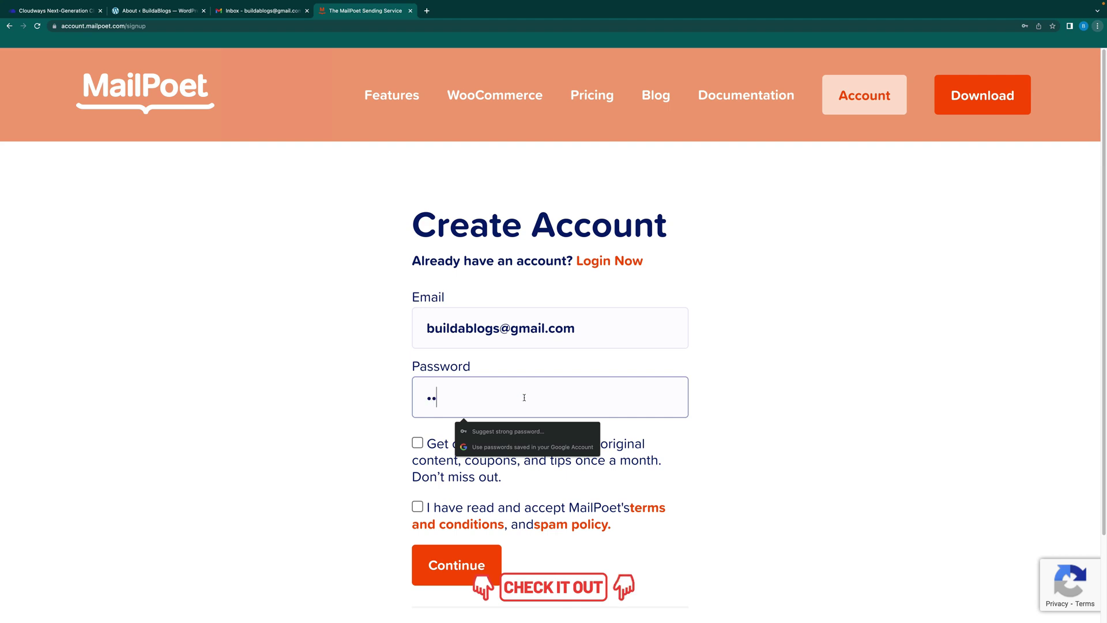
text(••••)
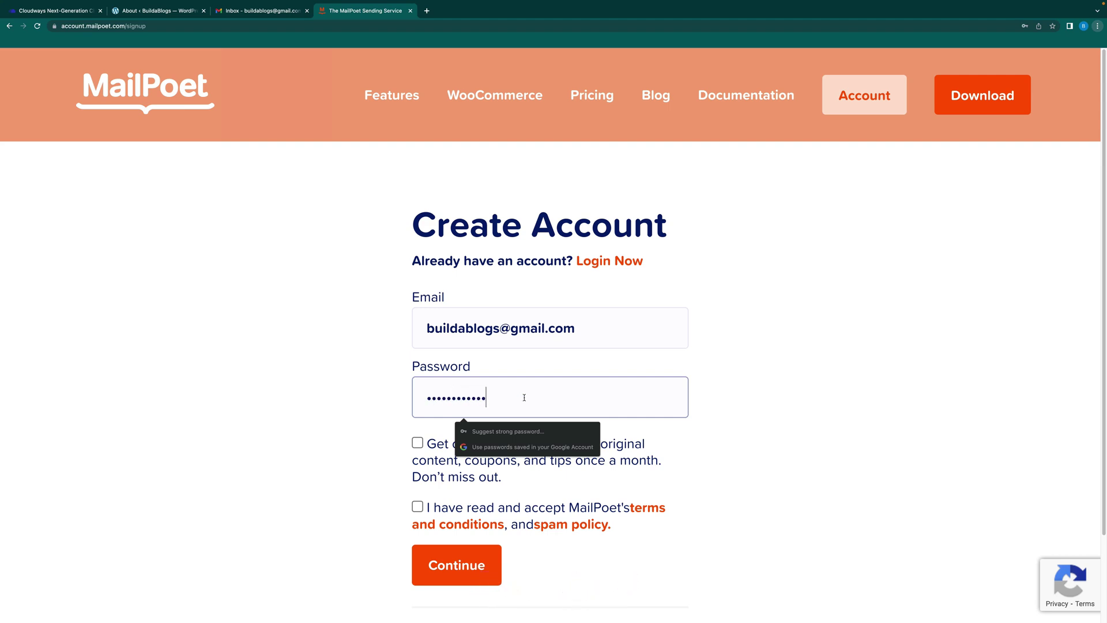
click(416, 506)
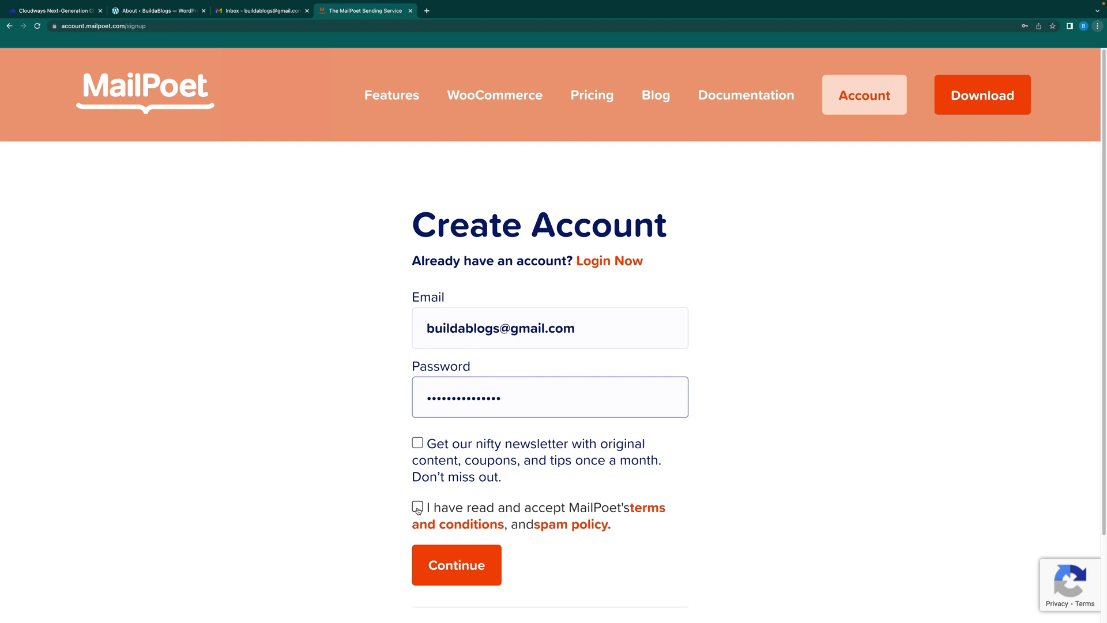
click(458, 571)
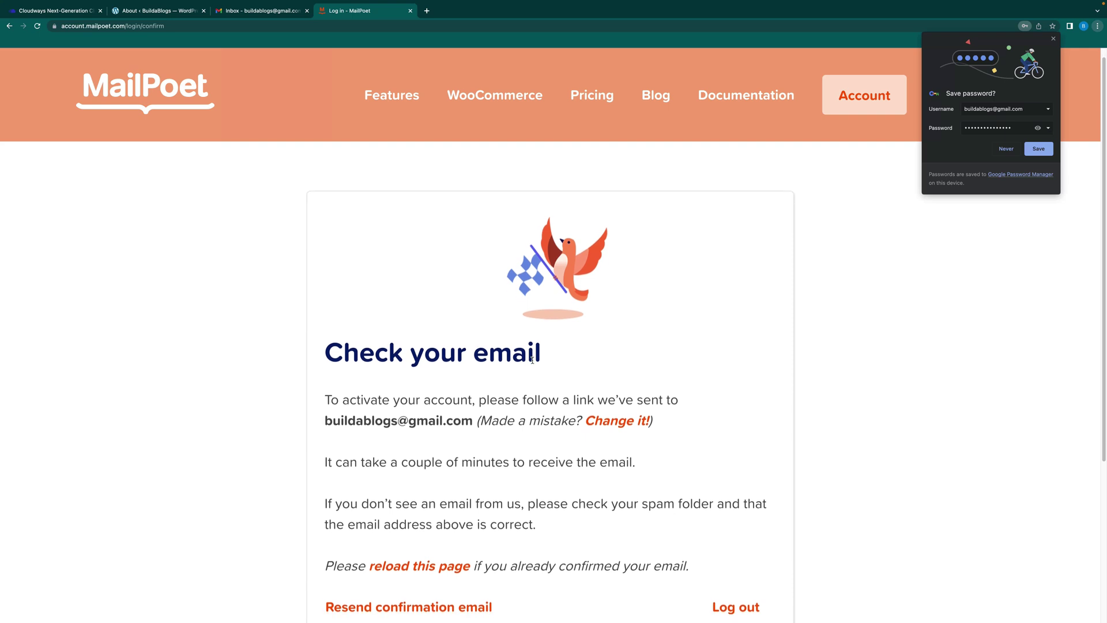
scroll(473, 365, down, 2)
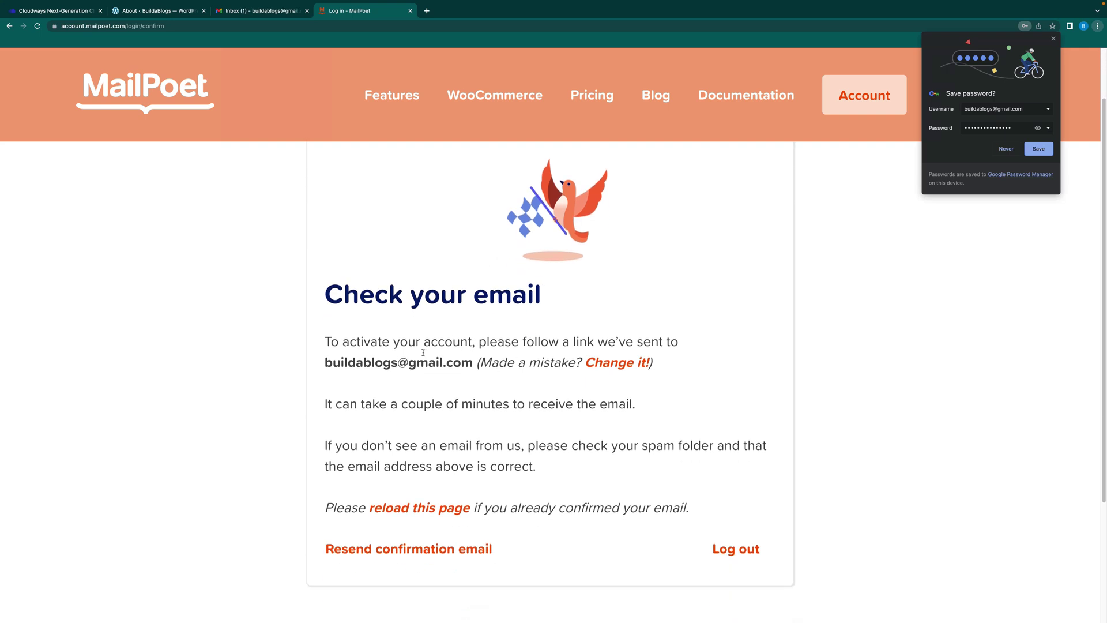
Step: In Gmail, open MailPoet's 'Please activate your account' email and confirm the email address
click(251, 14)
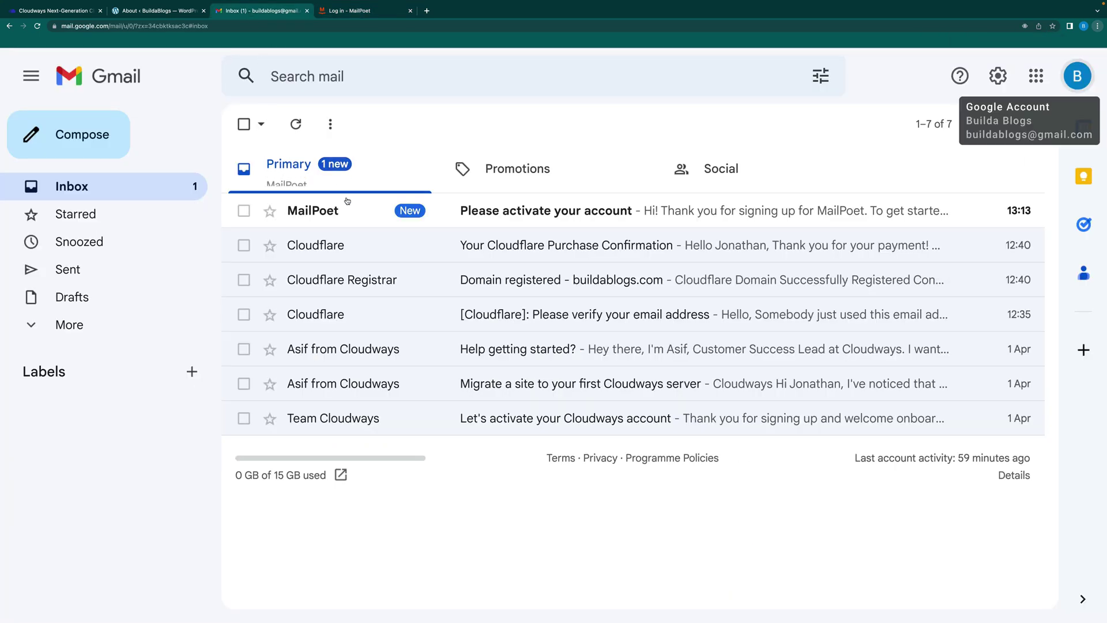
click(366, 211)
scroll(484, 513, down, 1)
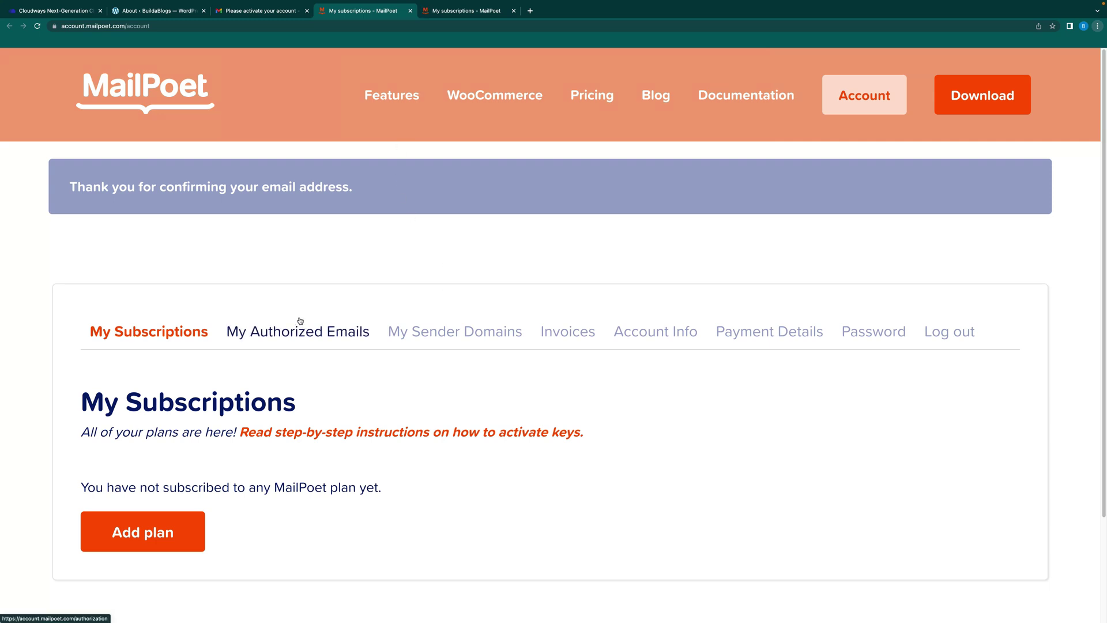
Step: Add the free Starter 1,000 plan to the MailPoet account and reach the API key page
click(152, 532)
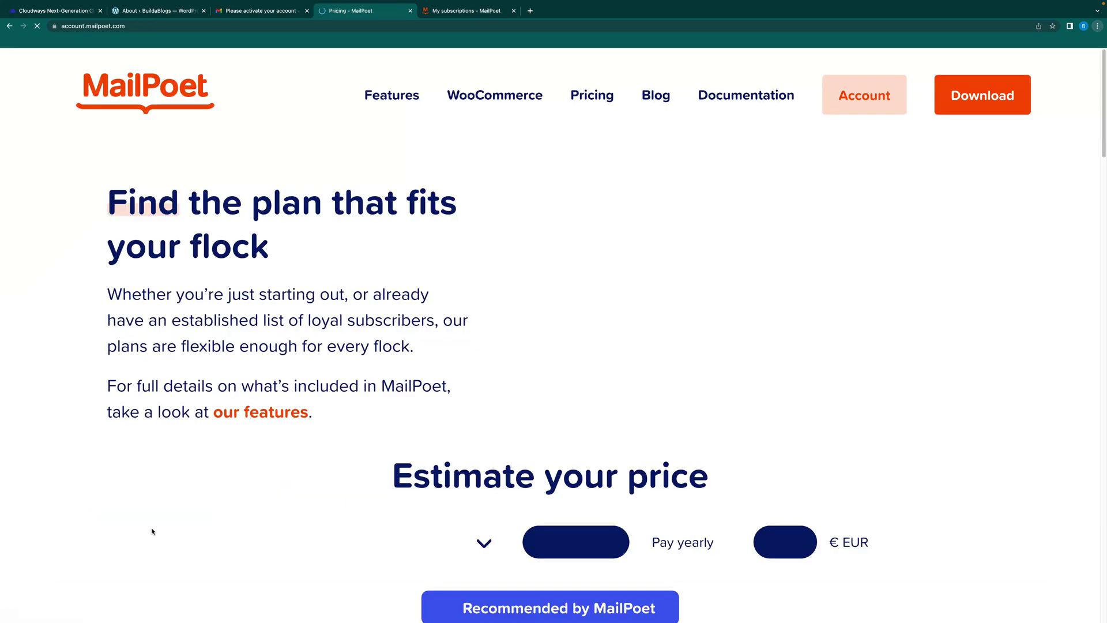
scroll(381, 465, down, 6)
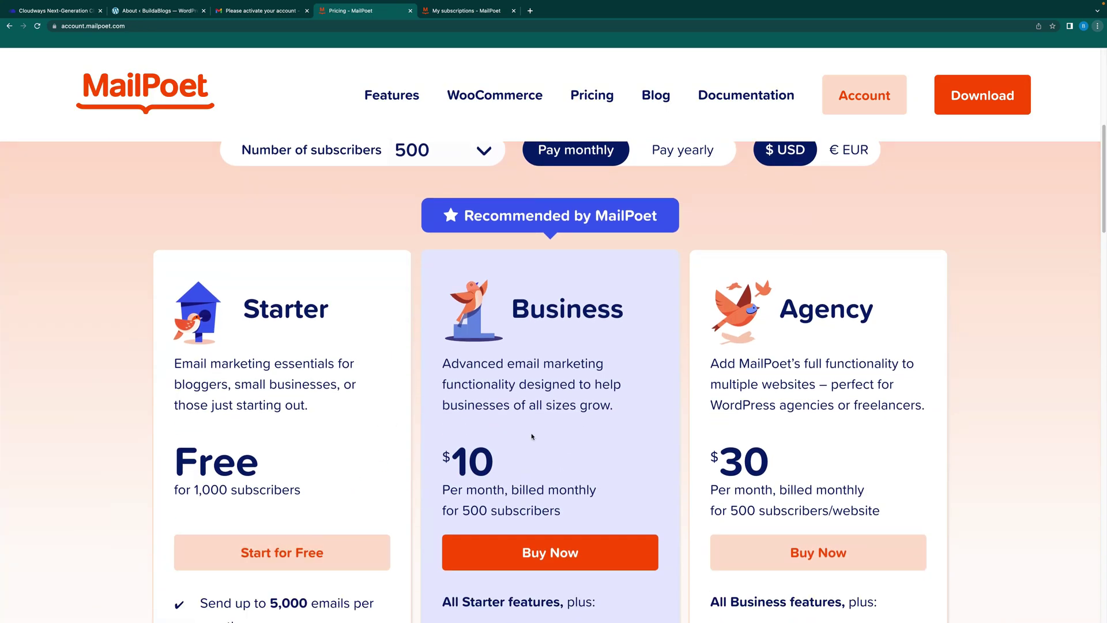
scroll(447, 425, down, 3)
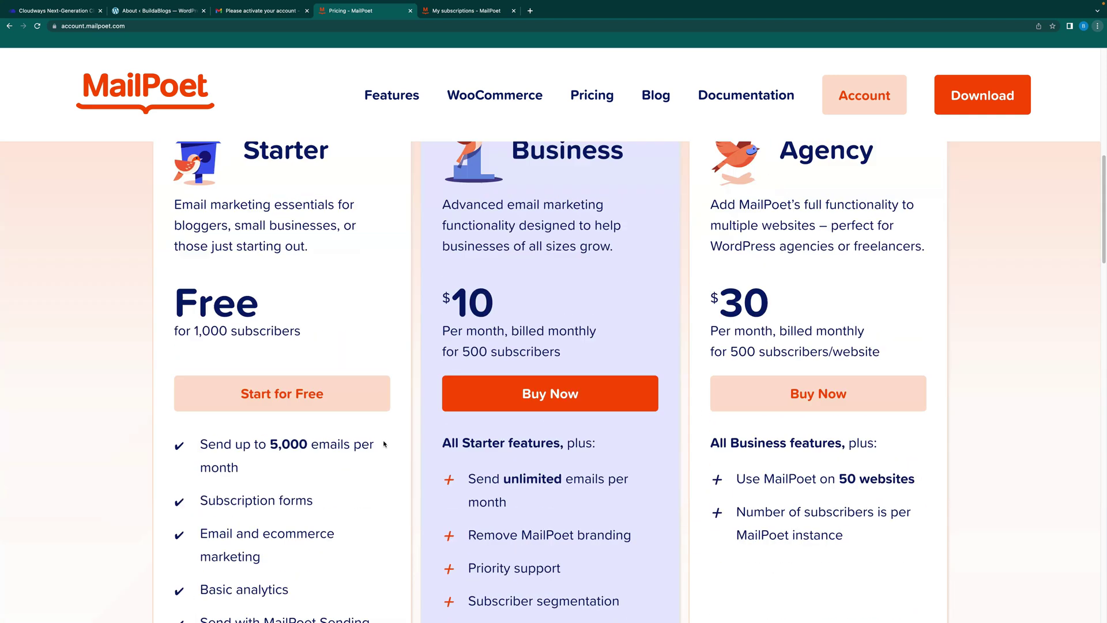
click(293, 397)
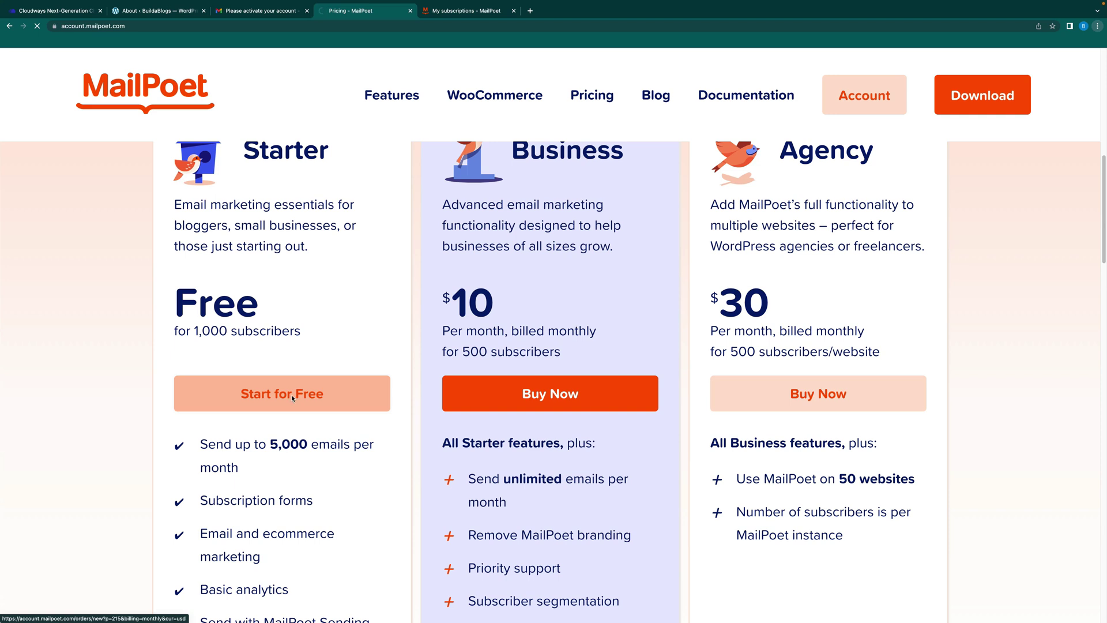
scroll(336, 429, down, 4)
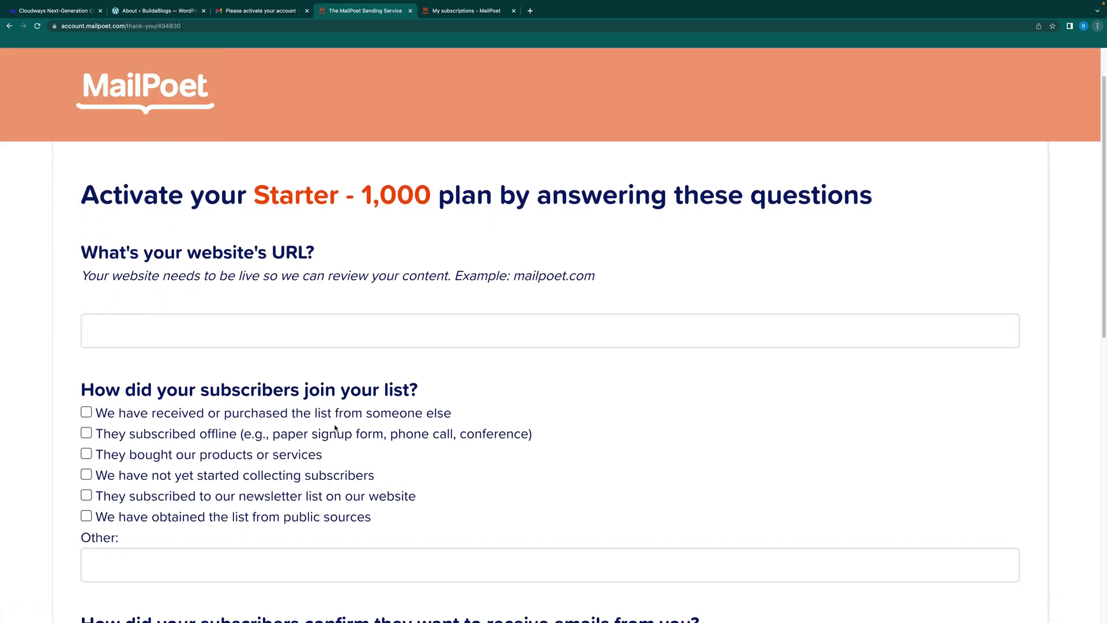
scroll(336, 429, down, 5)
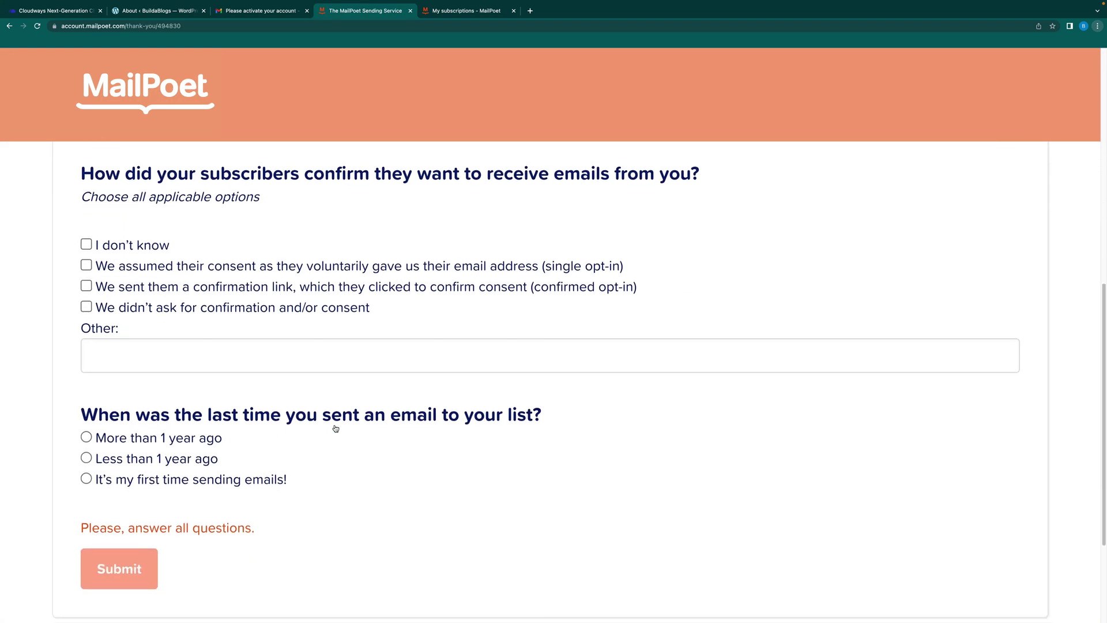
scroll(246, 502, up, 4)
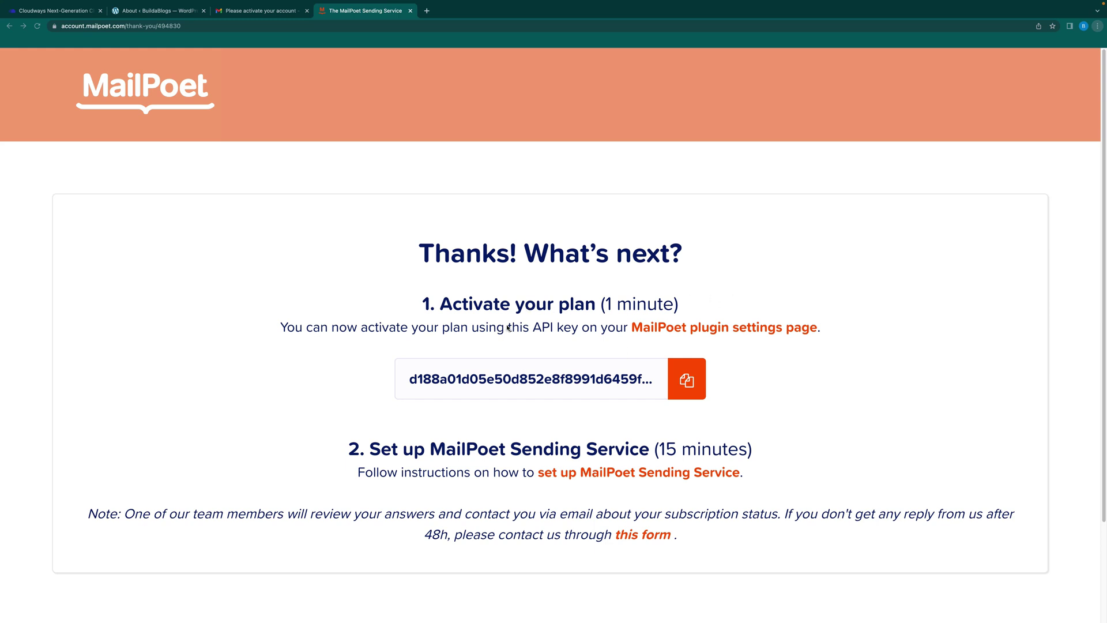
Step: Copy the MailPoet API key, then install and activate the MailPoet plugin in WordPress
click(688, 383)
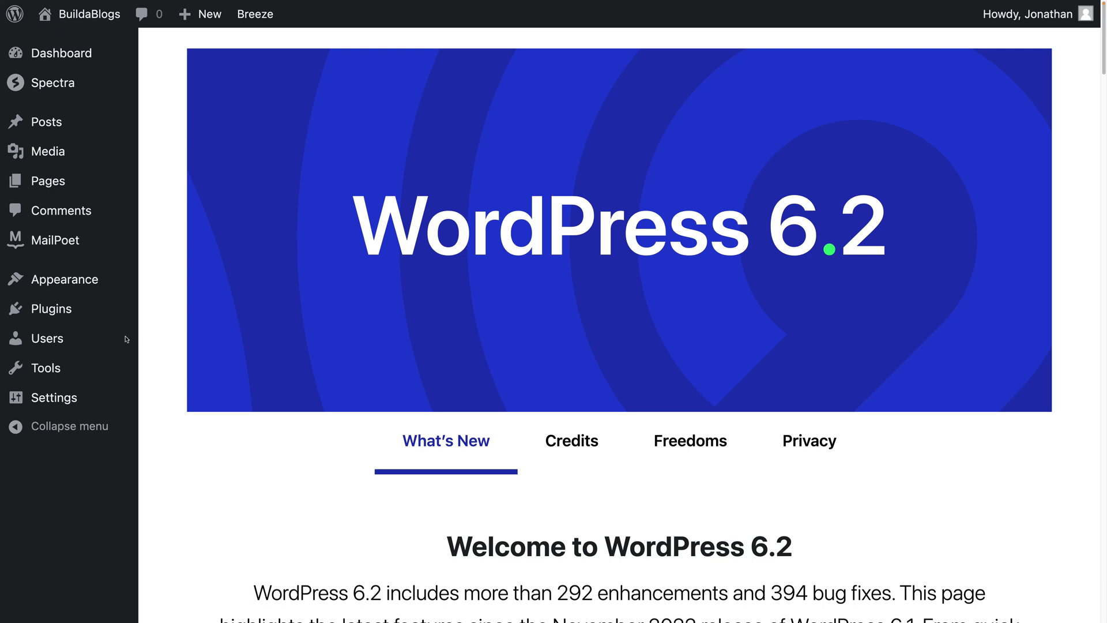
mouse_move(70, 311)
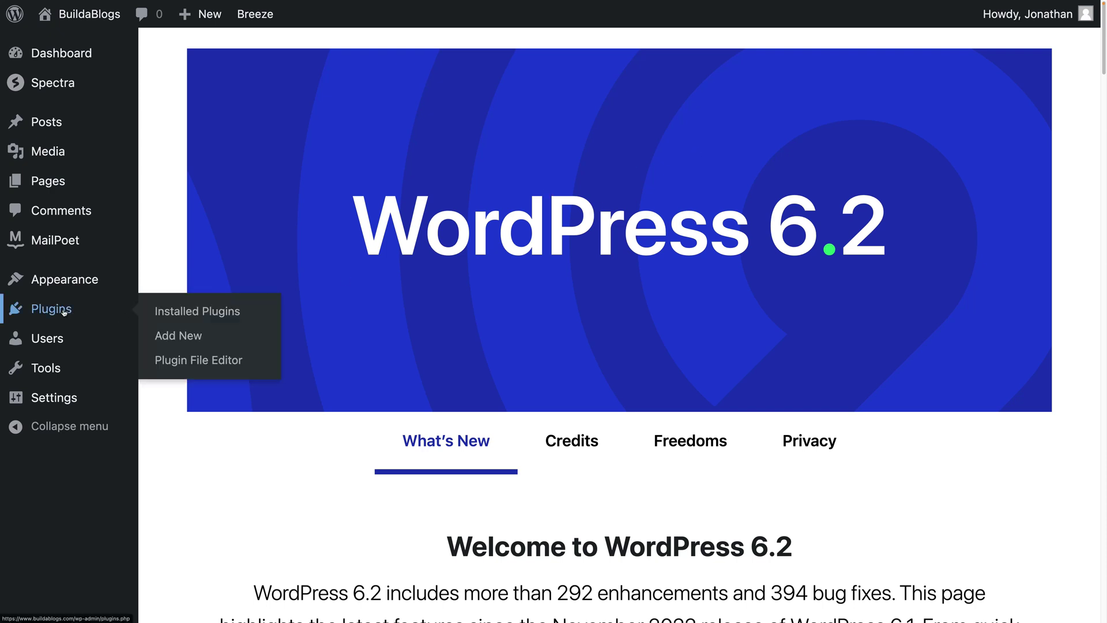
click(185, 336)
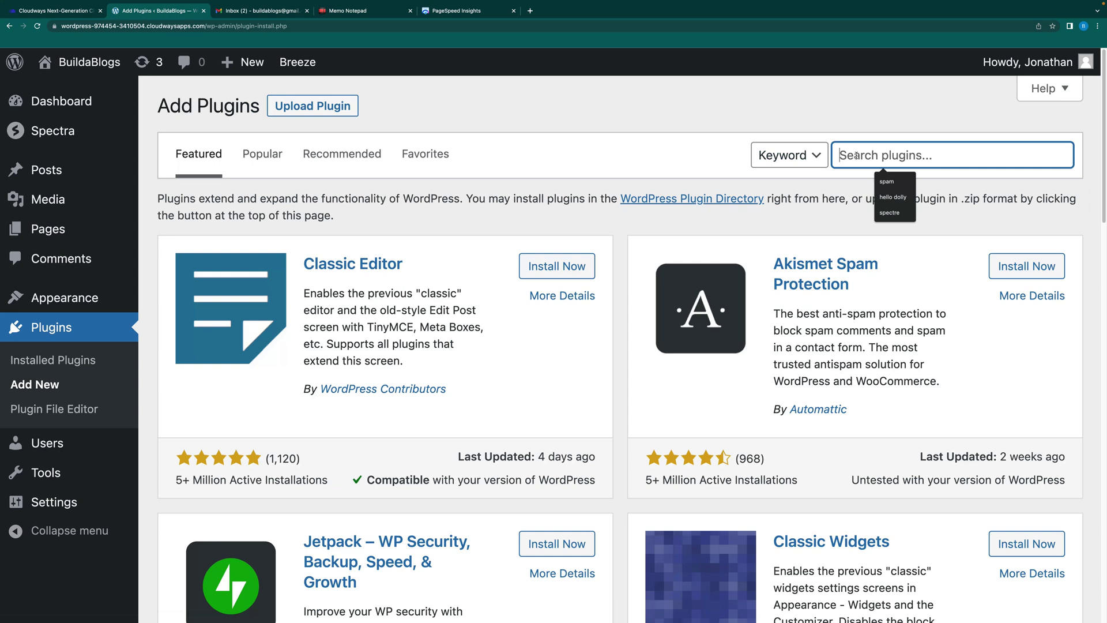
text(mailpoet)
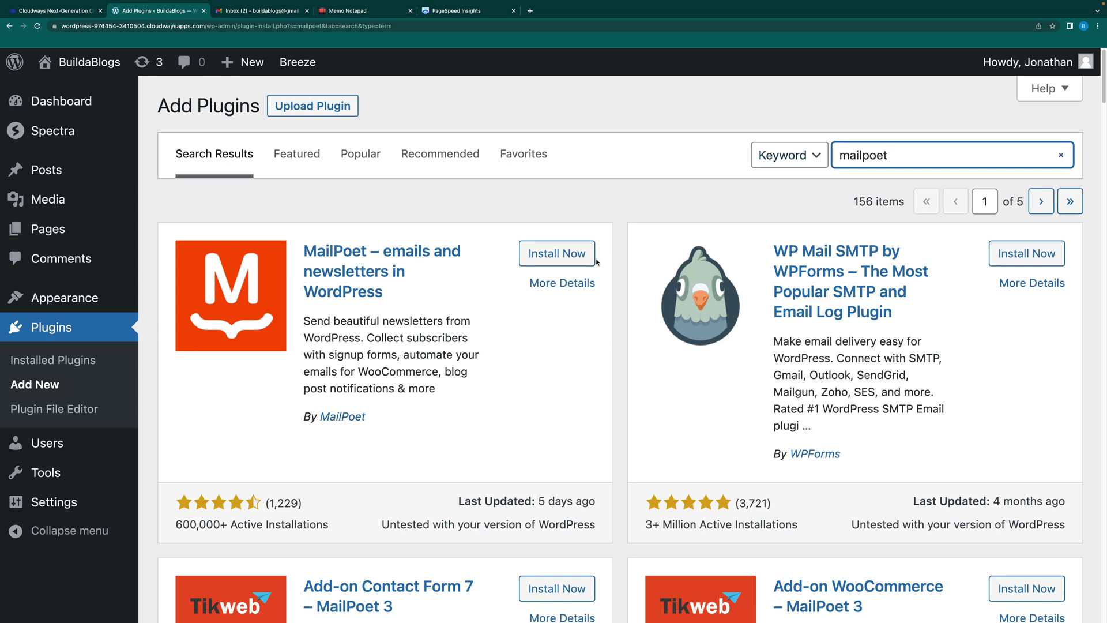
click(557, 254)
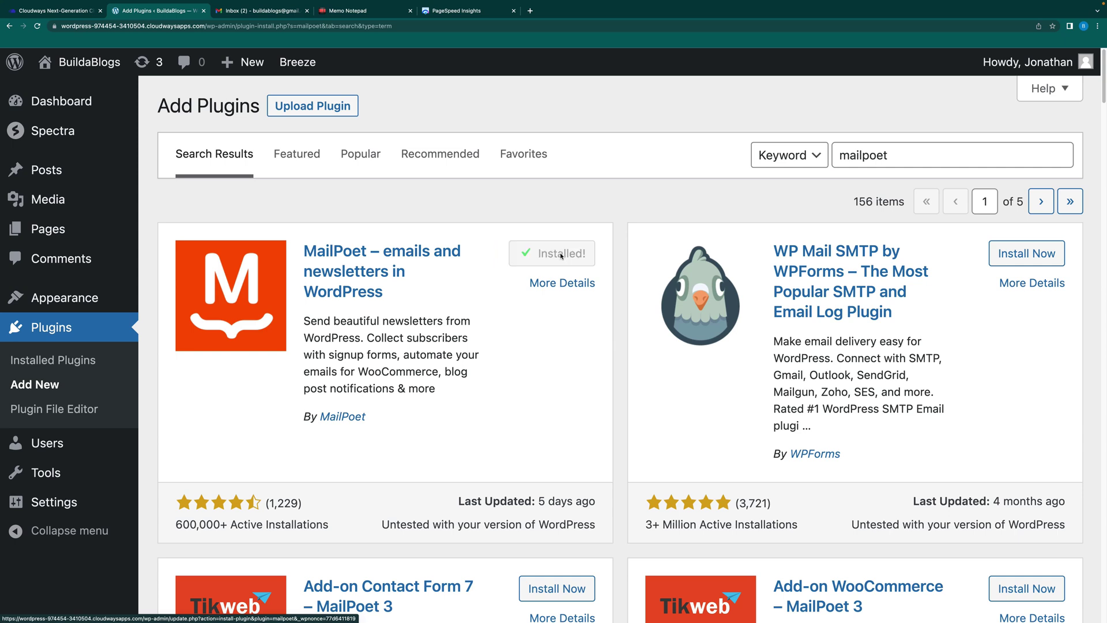
click(561, 256)
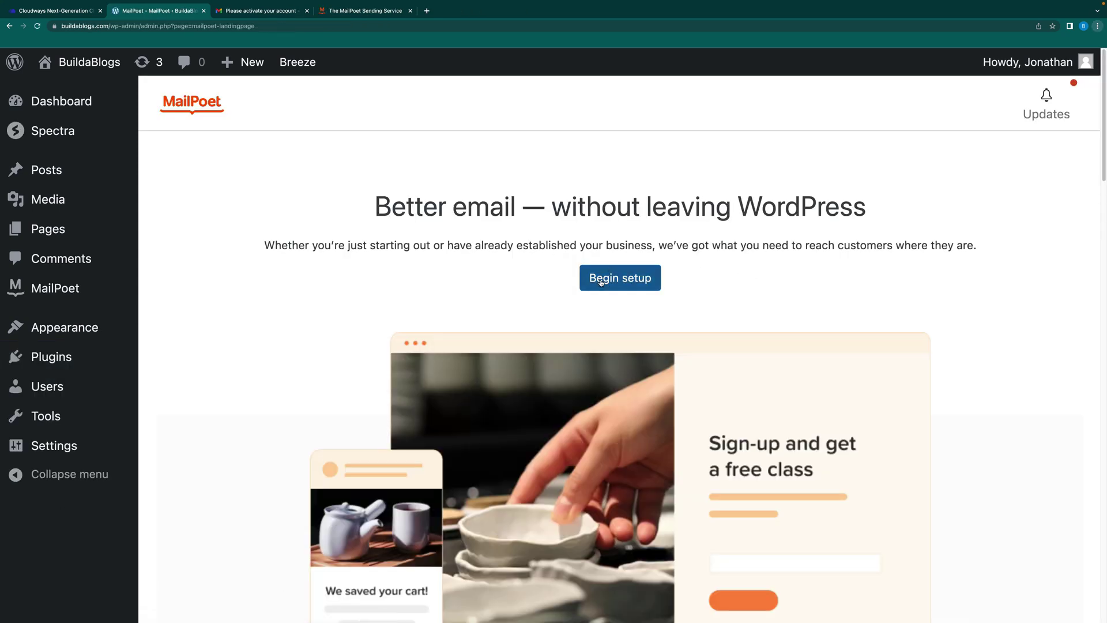
Step: Begin MailPoet setup with sender name BuildaBlogs, keeping the existing sender address
click(613, 279)
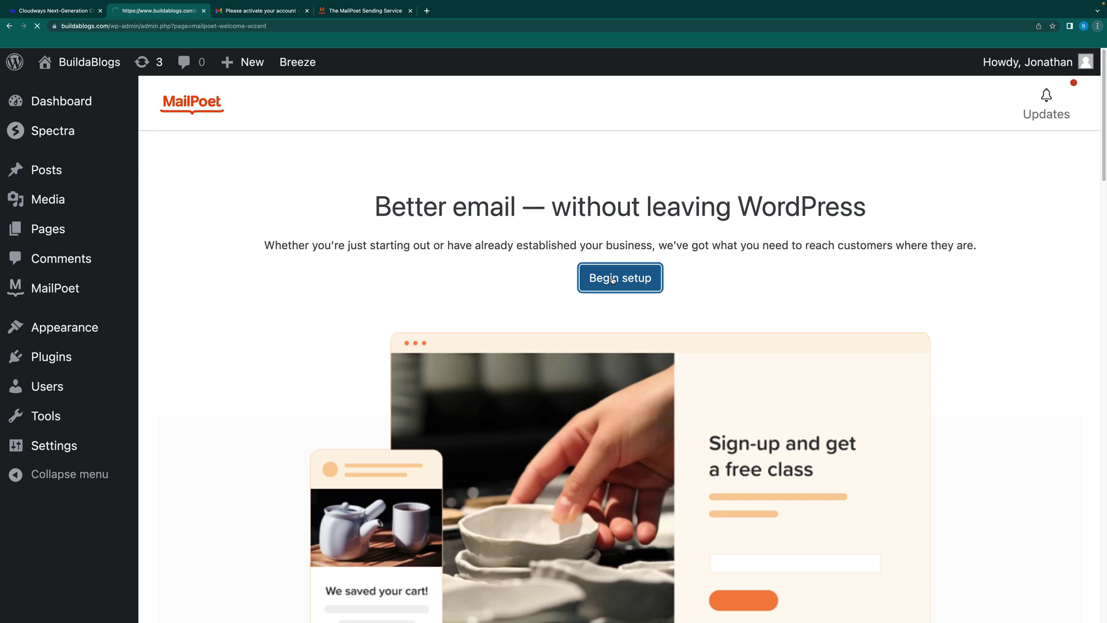
drag(682, 364, 596, 361)
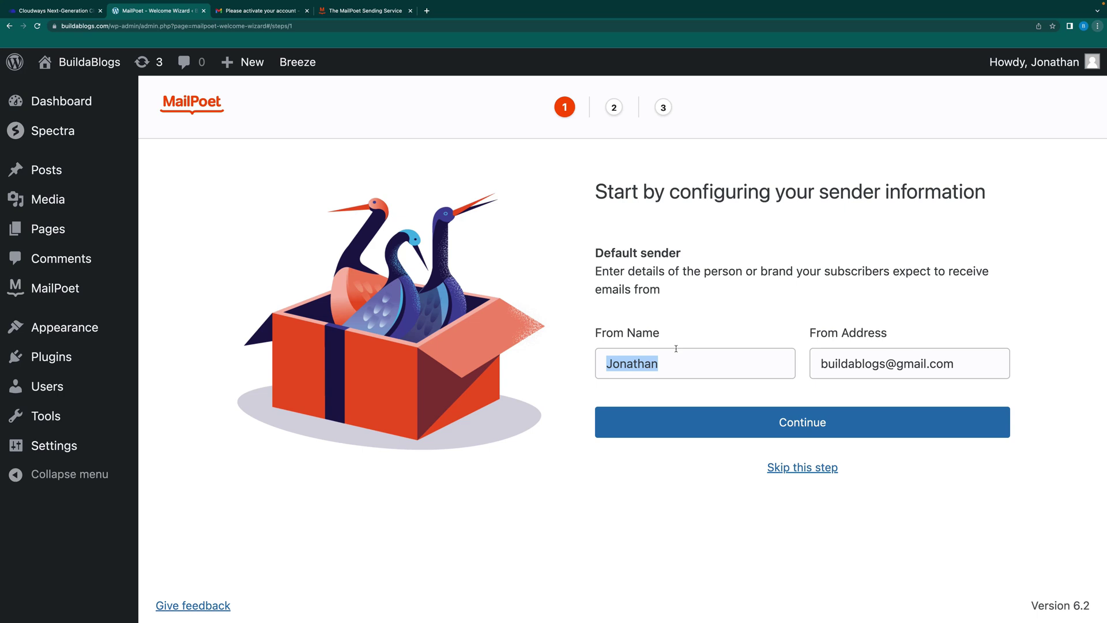
text(BuildaBlogs)
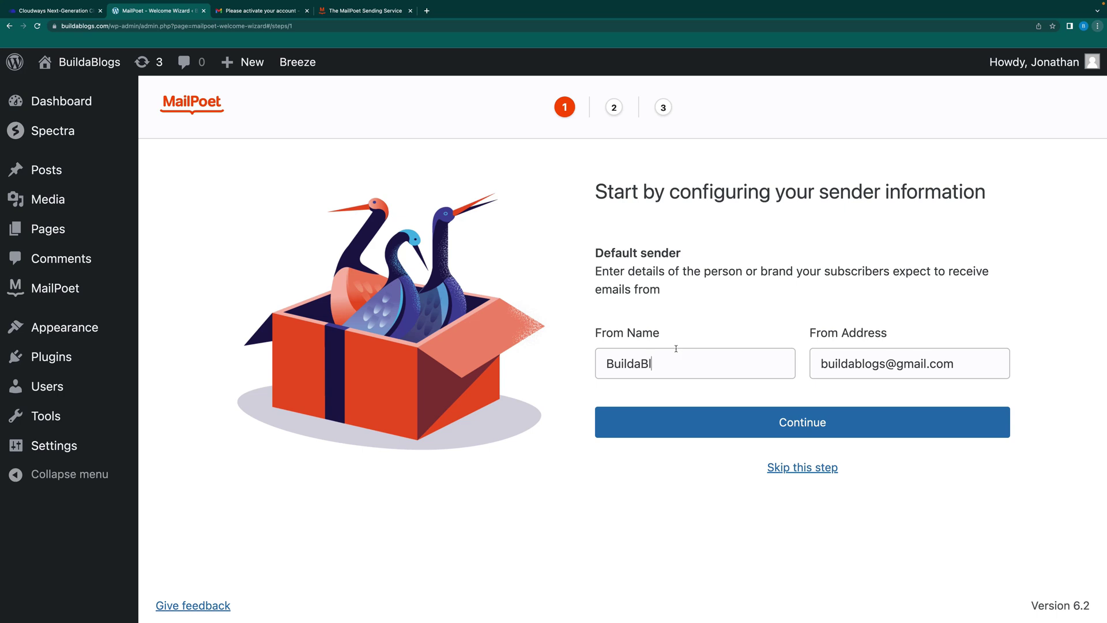
click(968, 365)
triple_click(898, 362)
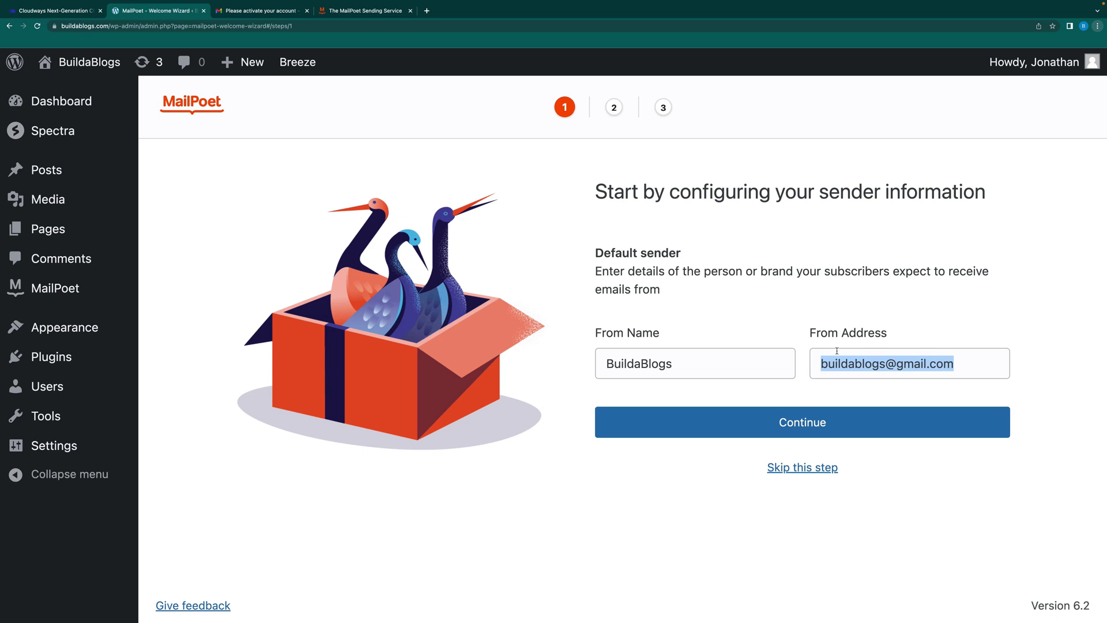
click(966, 368)
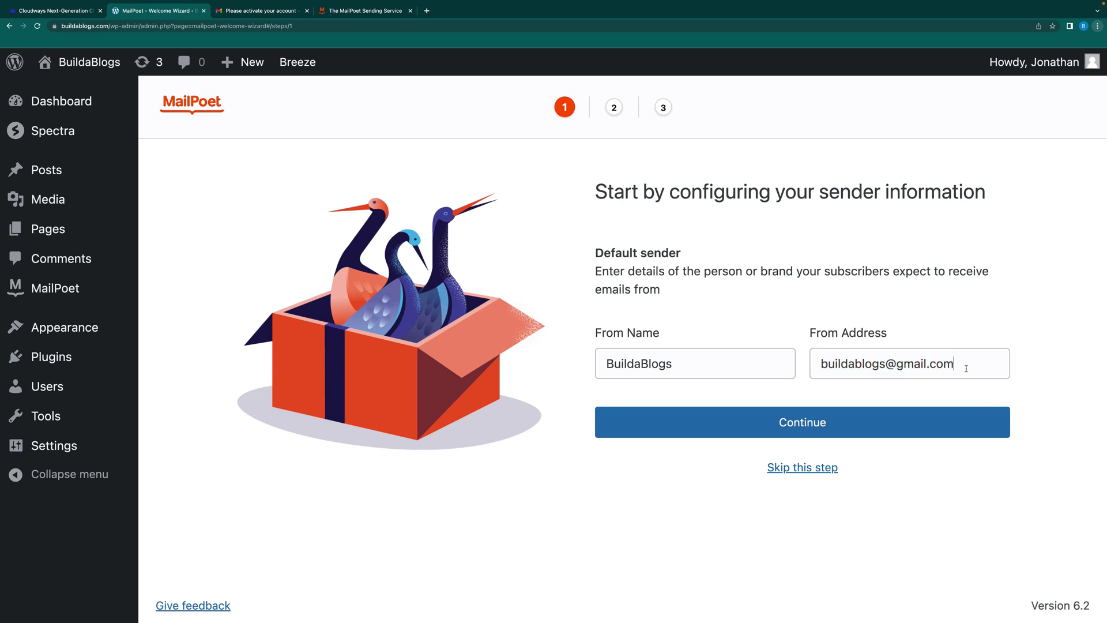
click(814, 423)
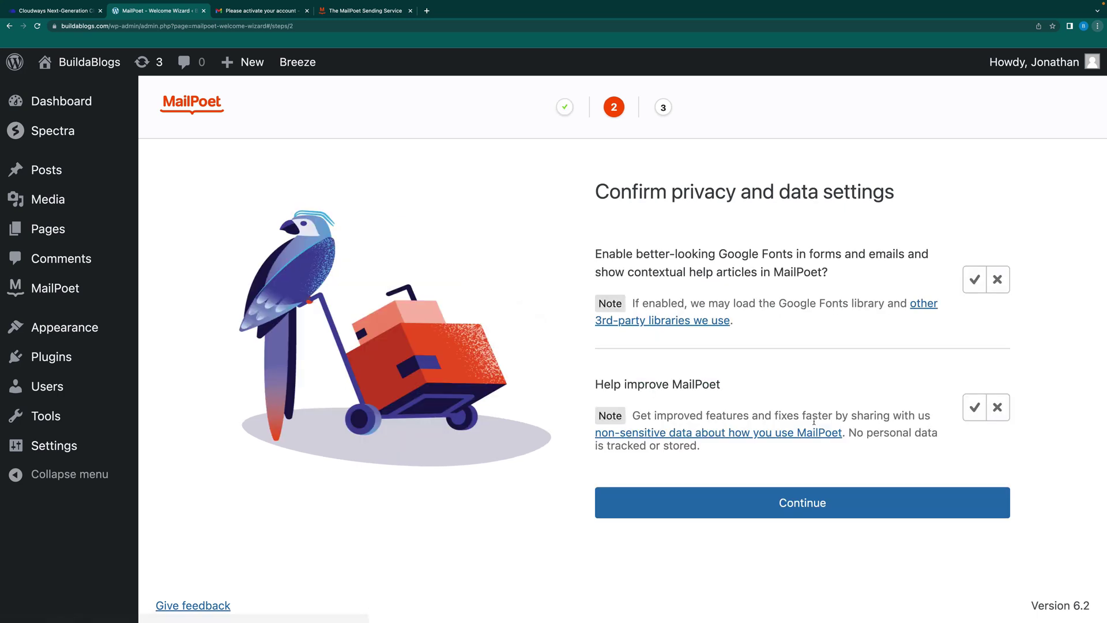
Step: Enable Google Fonts and help articles, agree to share usage data, and continue
click(974, 283)
click(974, 407)
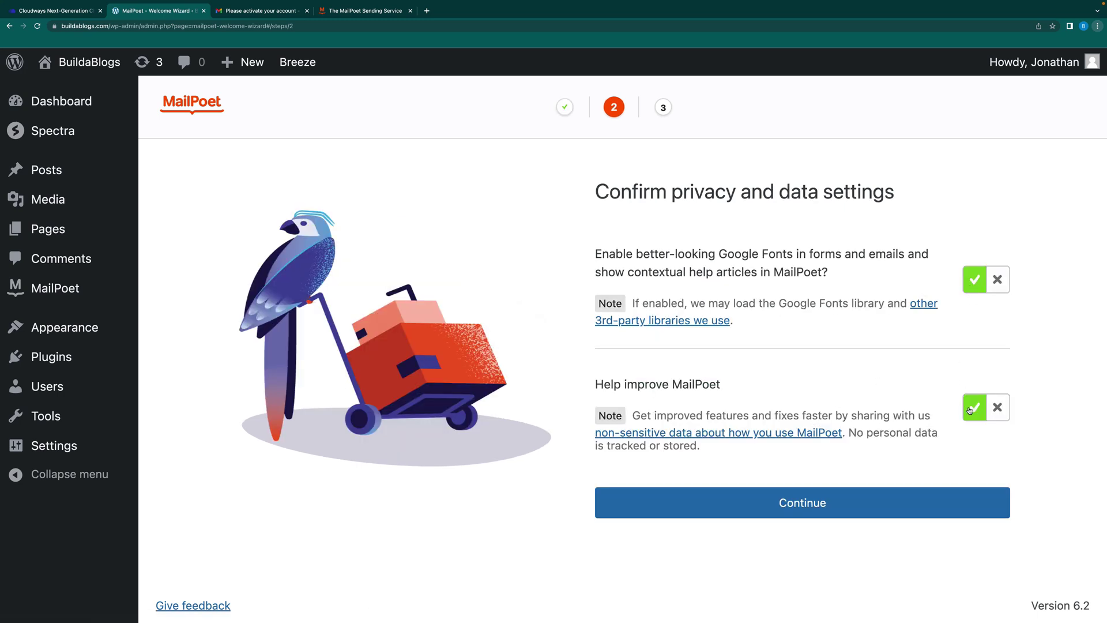
click(804, 503)
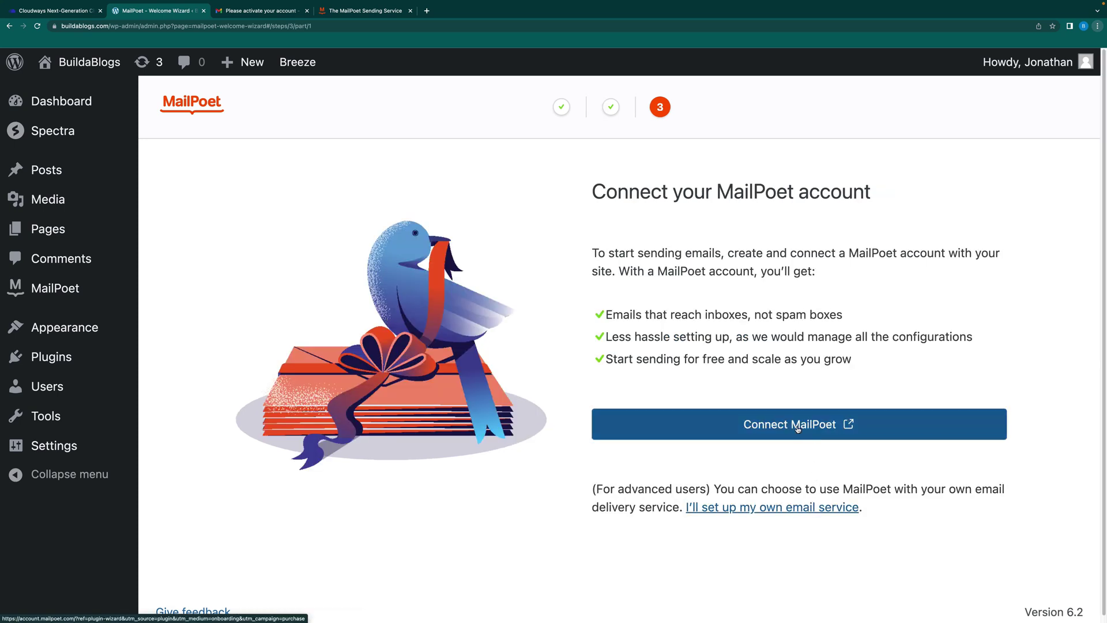
Step: Choose to connect a MailPoet account, then close the pricing page to return to the wizard
click(798, 427)
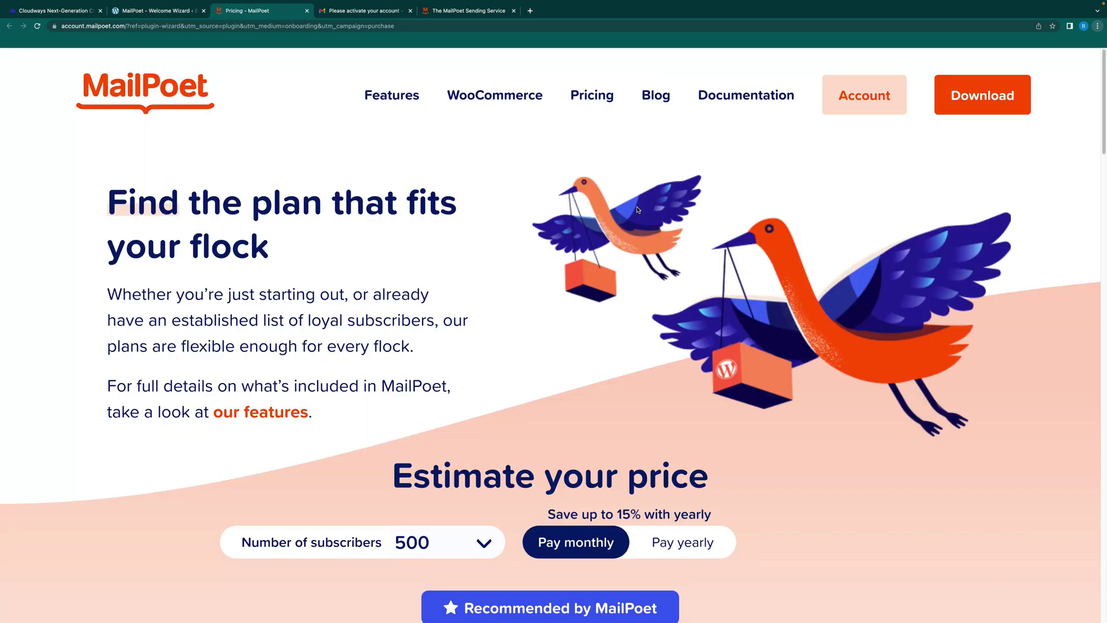
scroll(490, 392, down, 4)
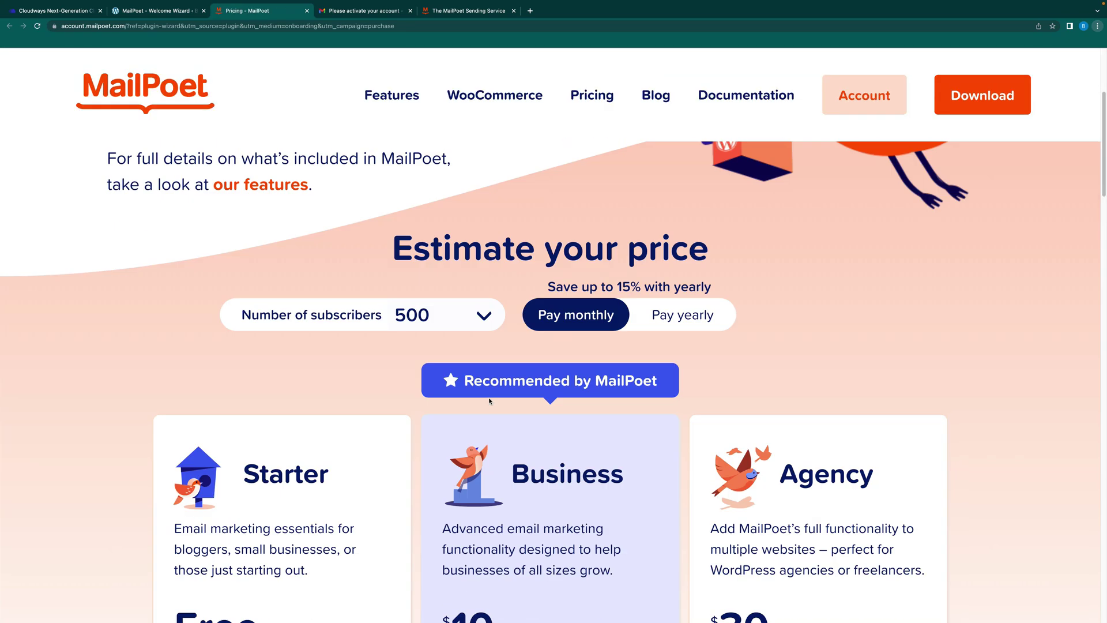
scroll(490, 400, down, 3)
scroll(404, 213, up, 7)
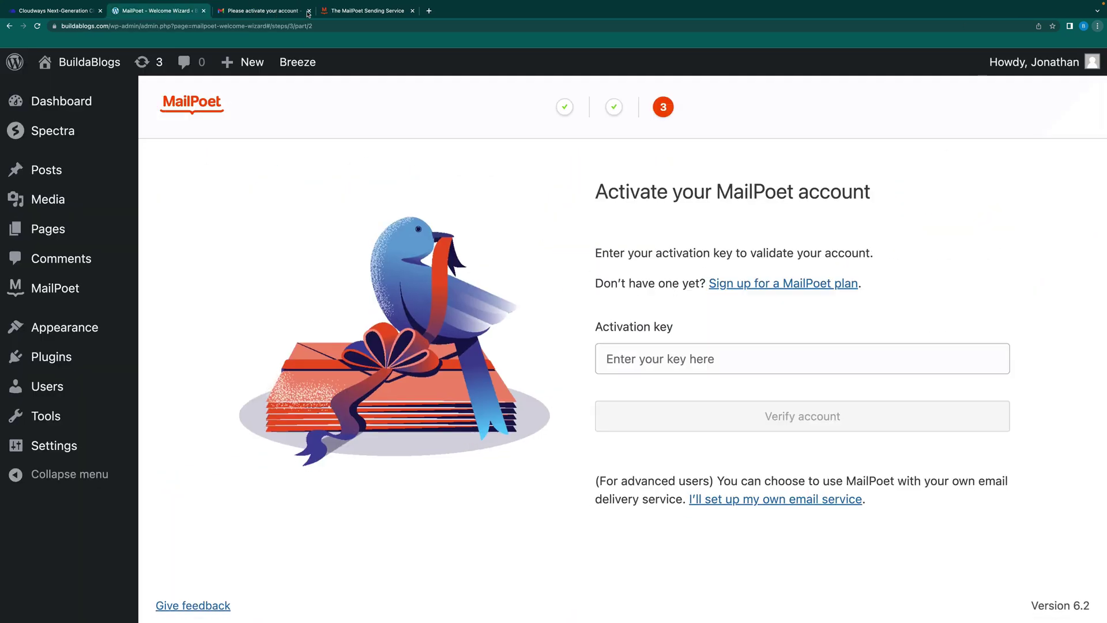
click(307, 10)
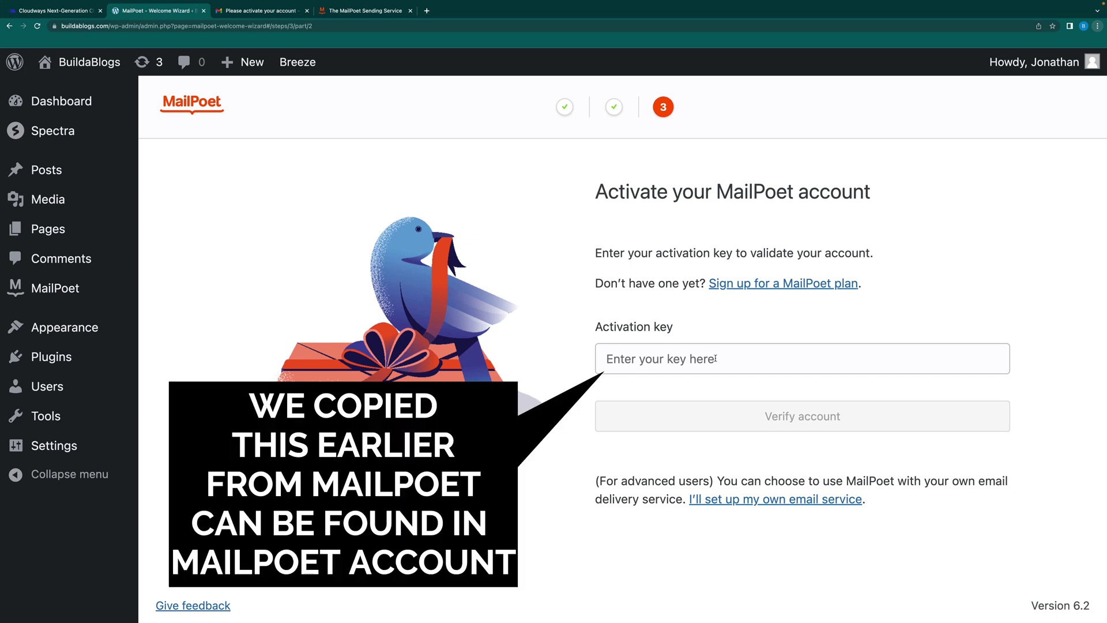
Step: Paste the copied activation key and verify the MailPoet account
click(715, 359)
key(ctrl+v)
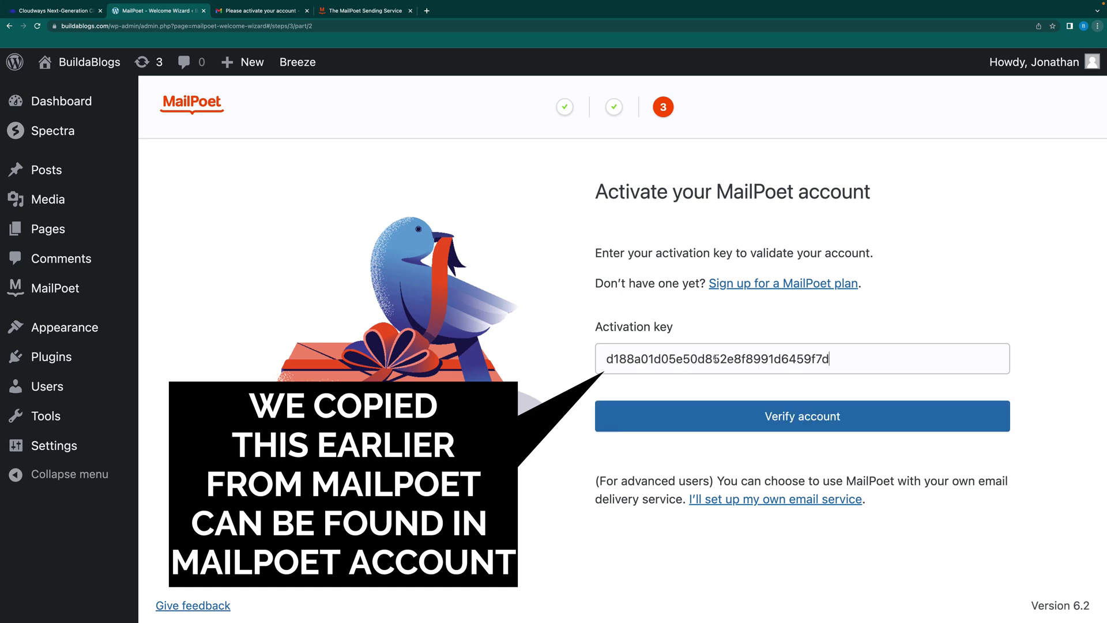
click(806, 416)
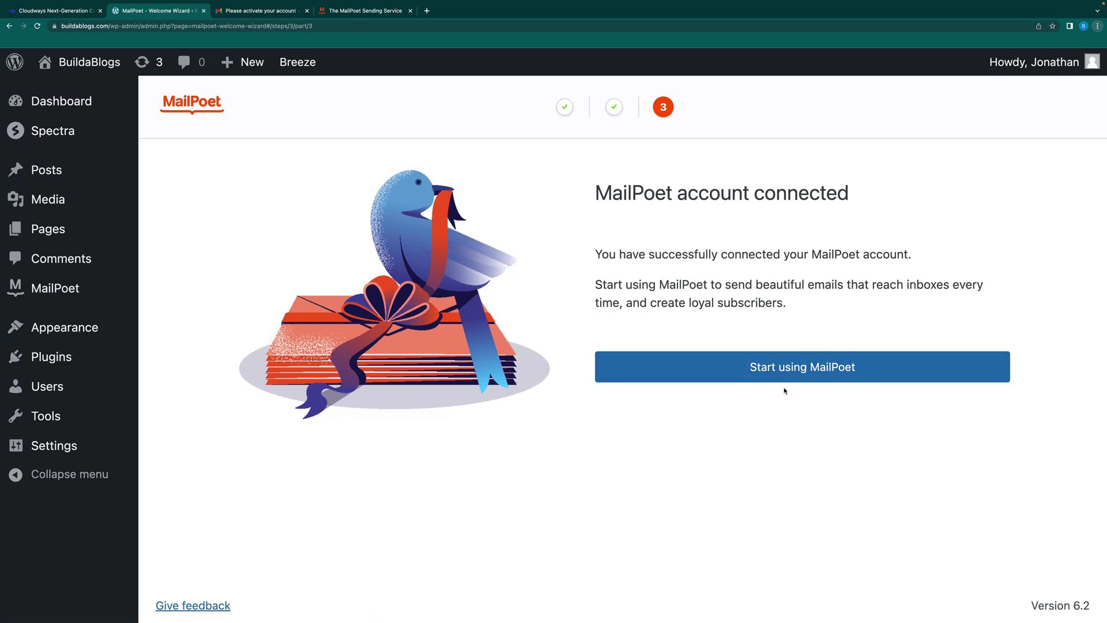
Step: Finish the wizard and browse MailPoet Home down to the 'Start engaging with your customers' card
click(813, 371)
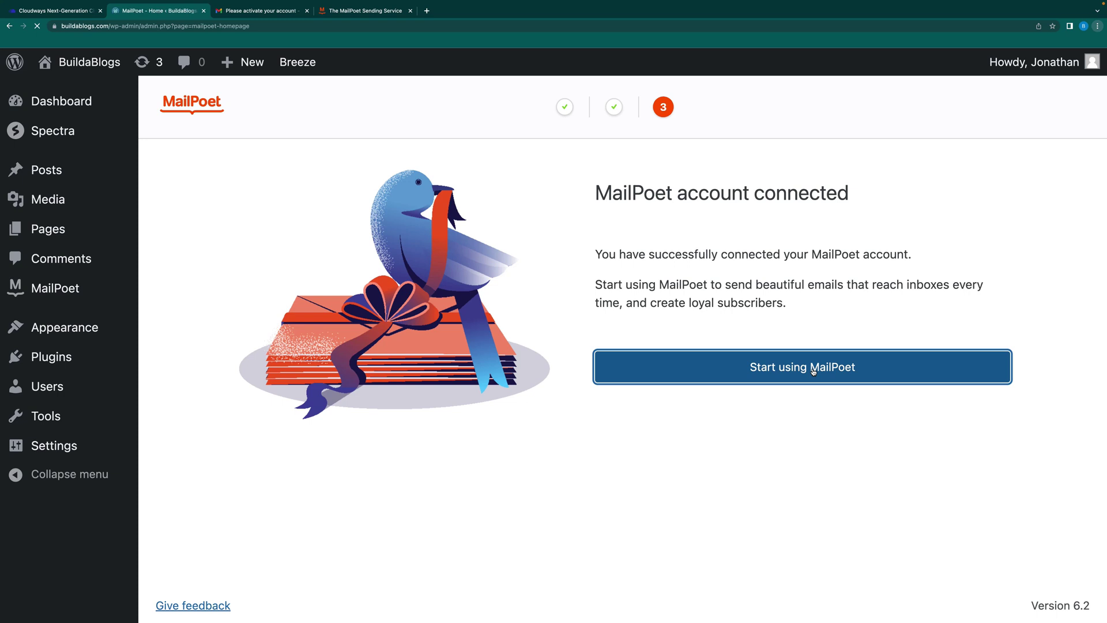
scroll(749, 417, down, 5)
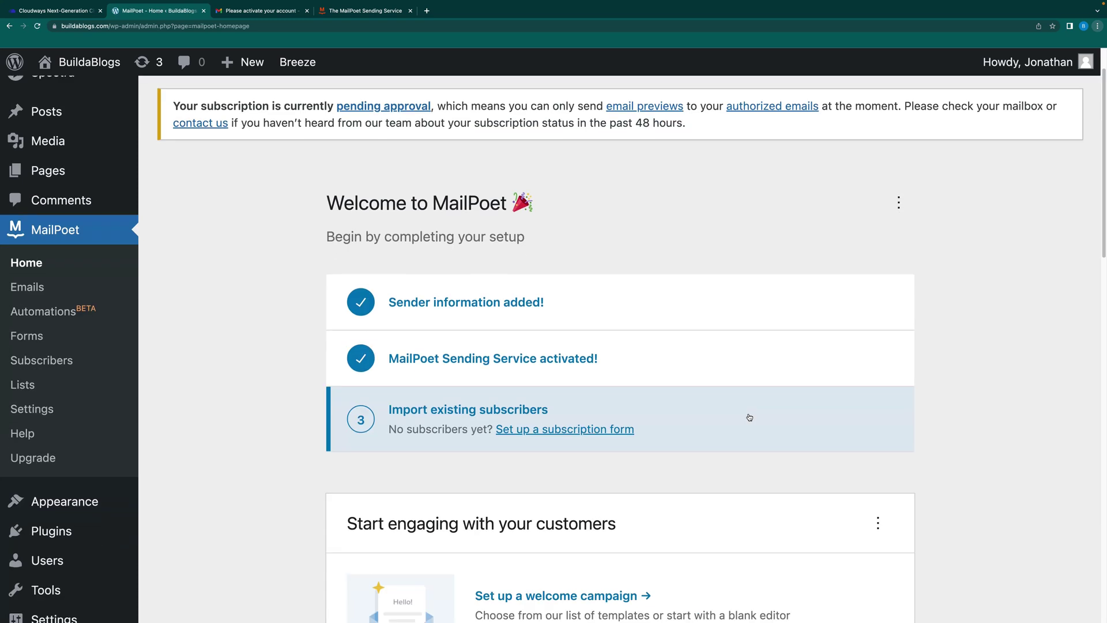
scroll(748, 416, down, 3)
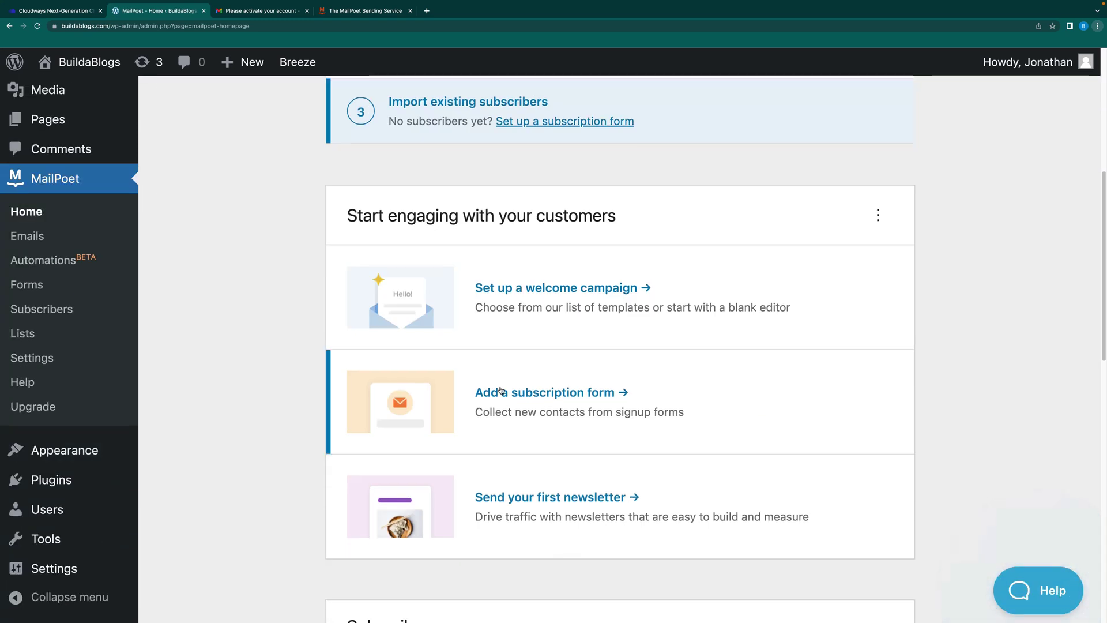
scroll(568, 392, up, 9)
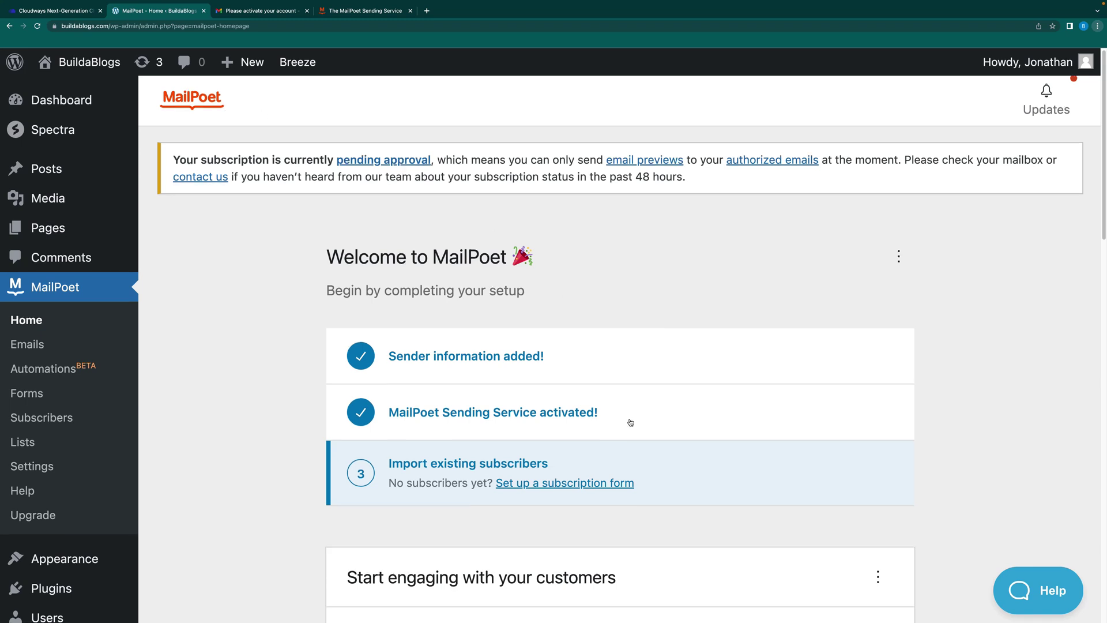
scroll(637, 438, down, 2)
scroll(638, 442, down, 10)
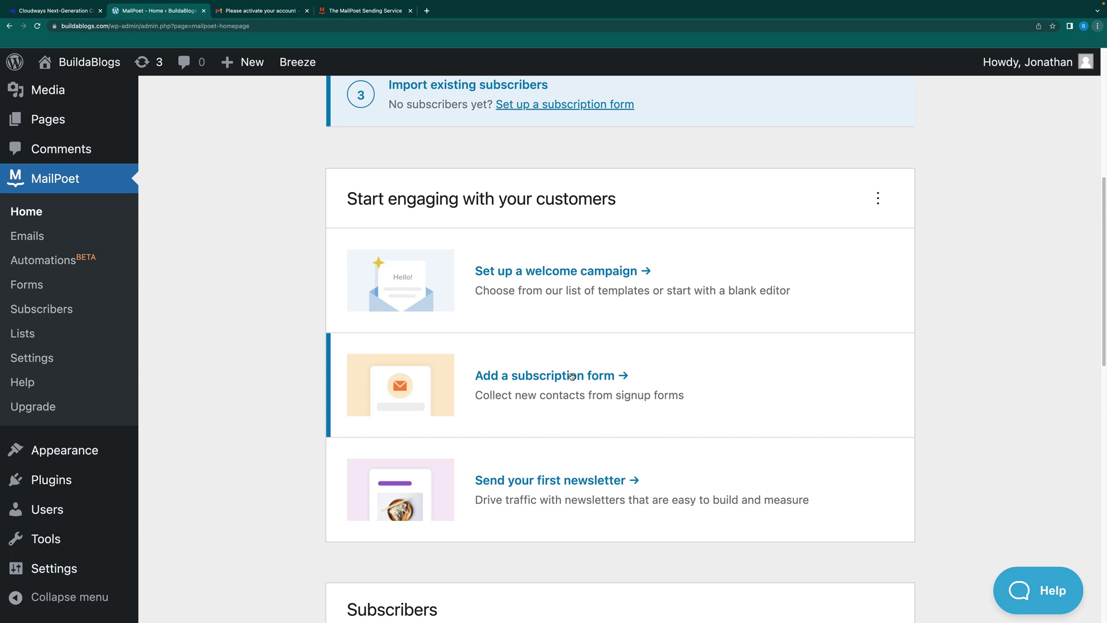
Step: Create a new subscription form from the Newsletter Signup pop-up template
click(571, 376)
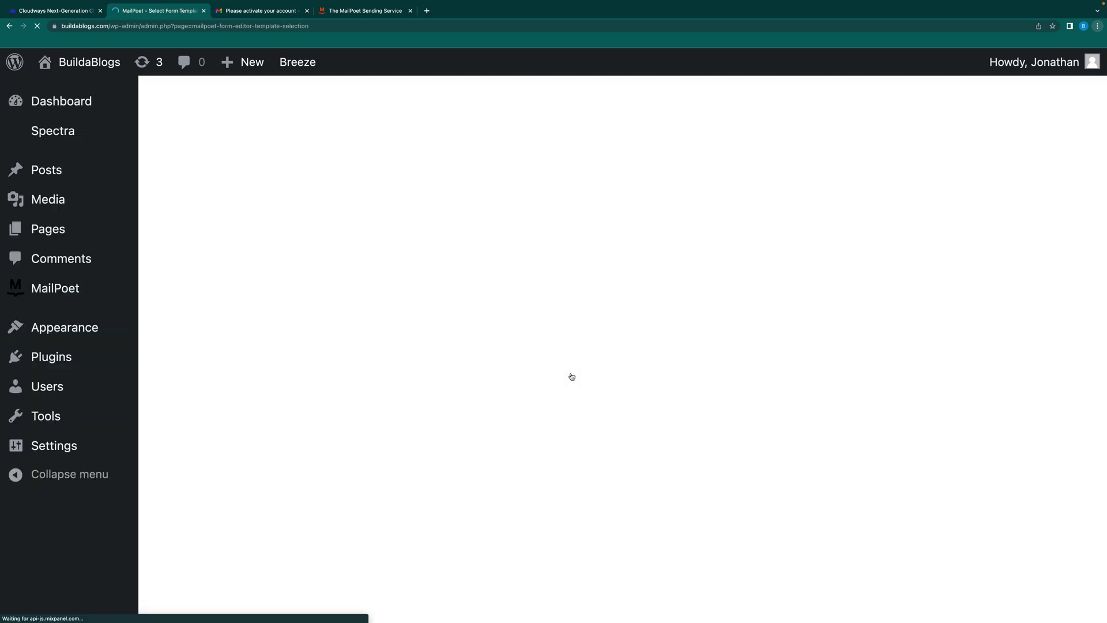
scroll(572, 391, down, 5)
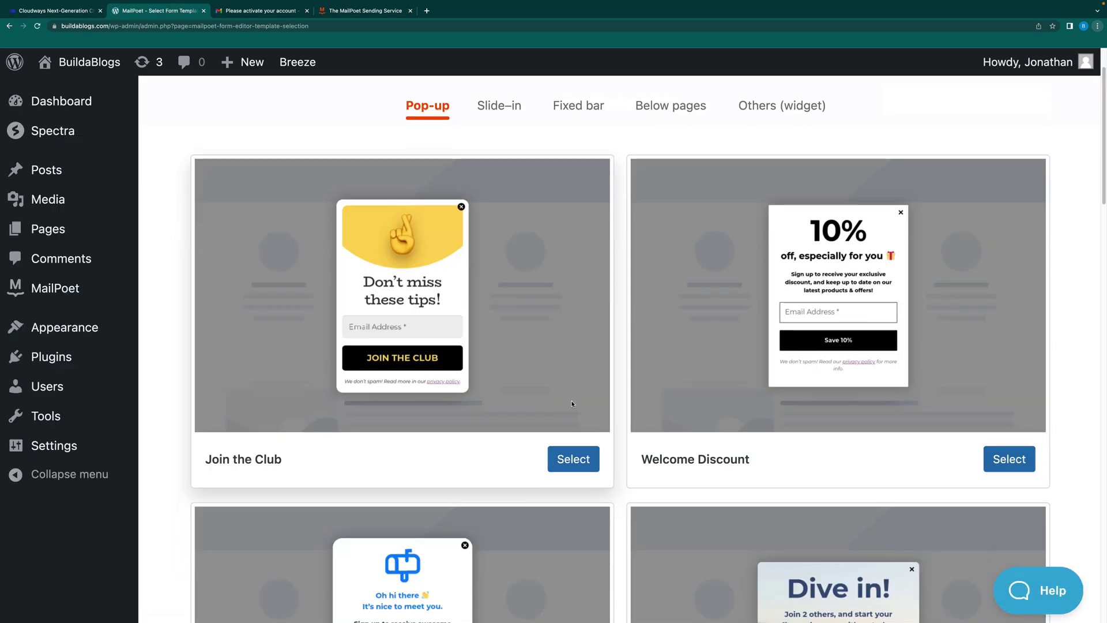
scroll(573, 402, down, 3)
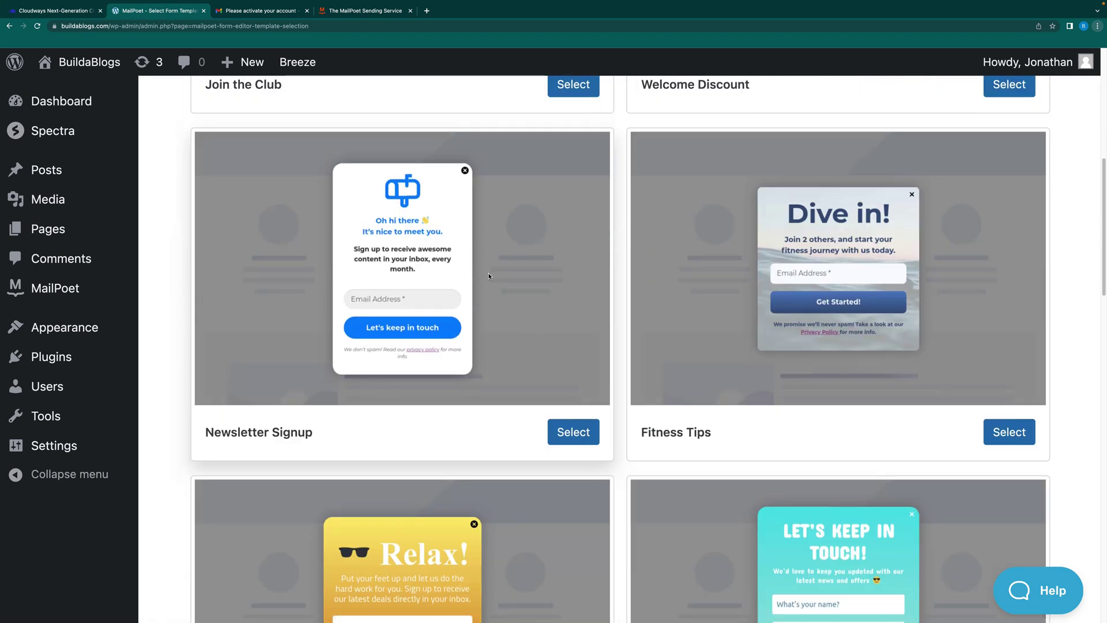
click(568, 432)
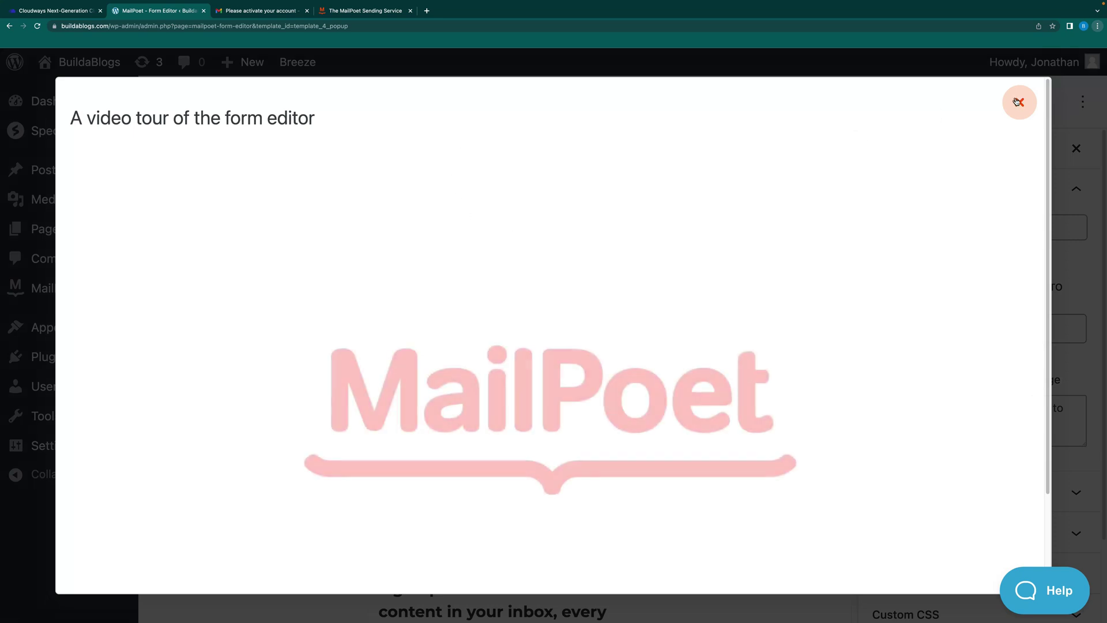
Step: Dismiss the video tour and remove the mailbox image from the form
click(1018, 102)
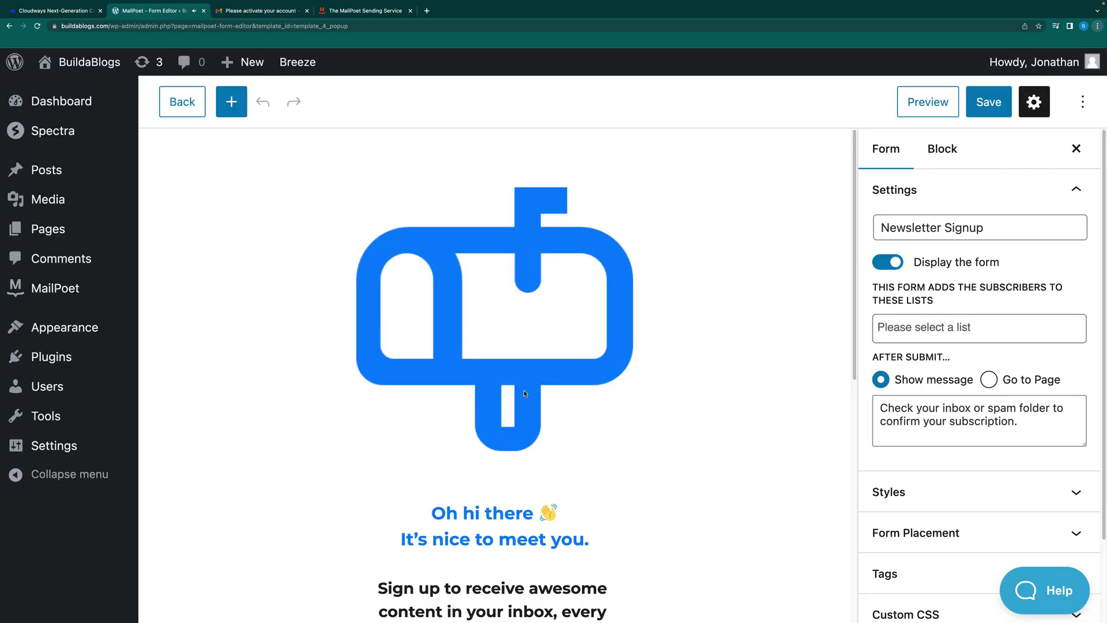
click(531, 241)
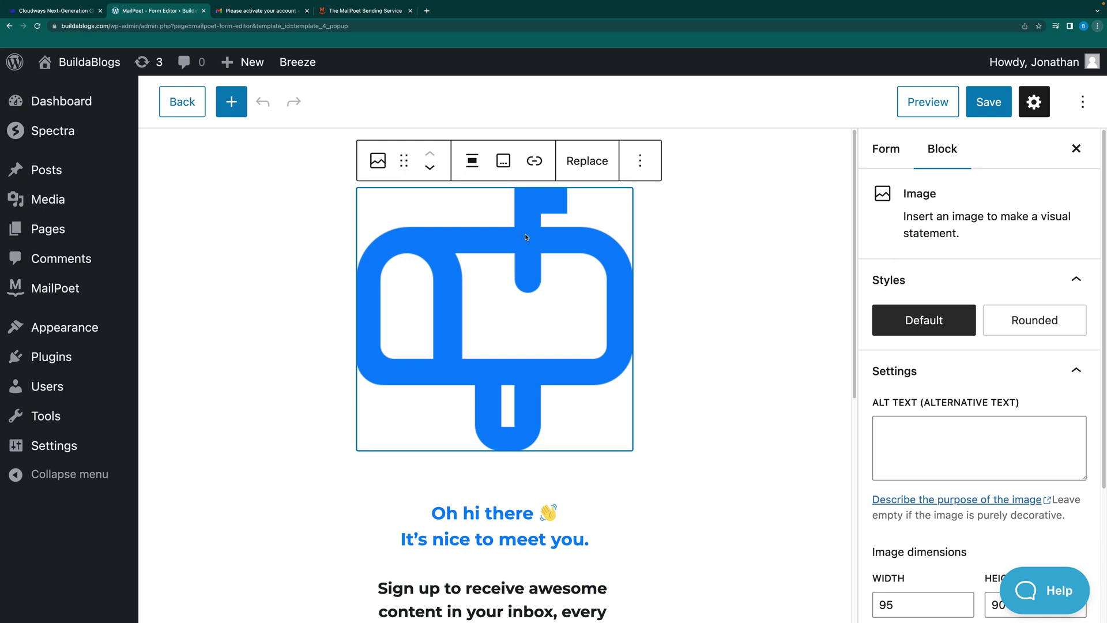
click(641, 163)
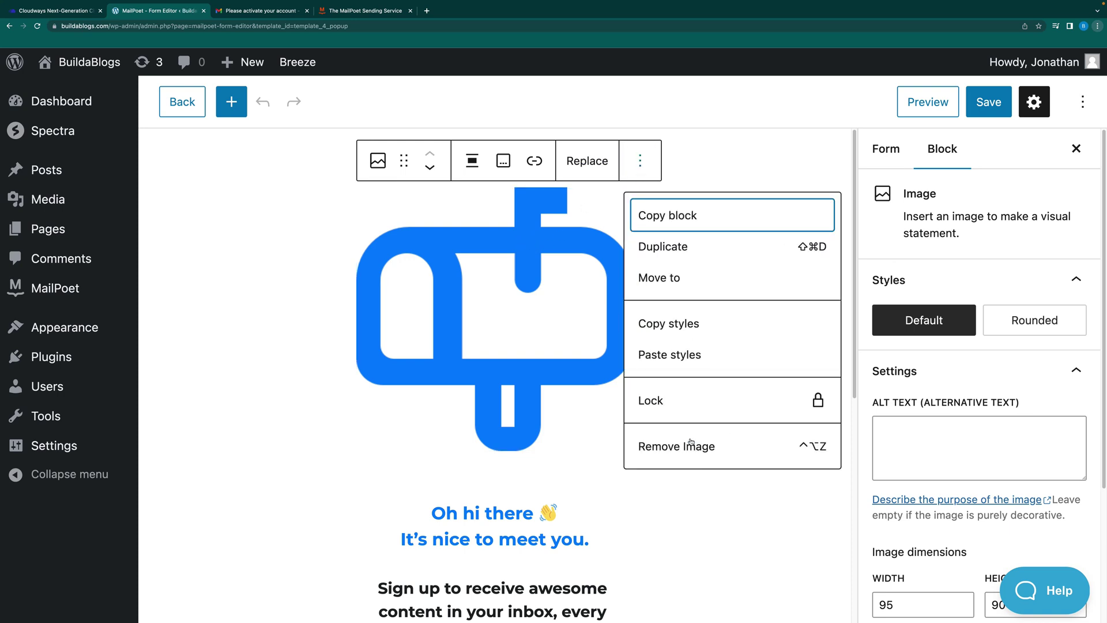
click(682, 448)
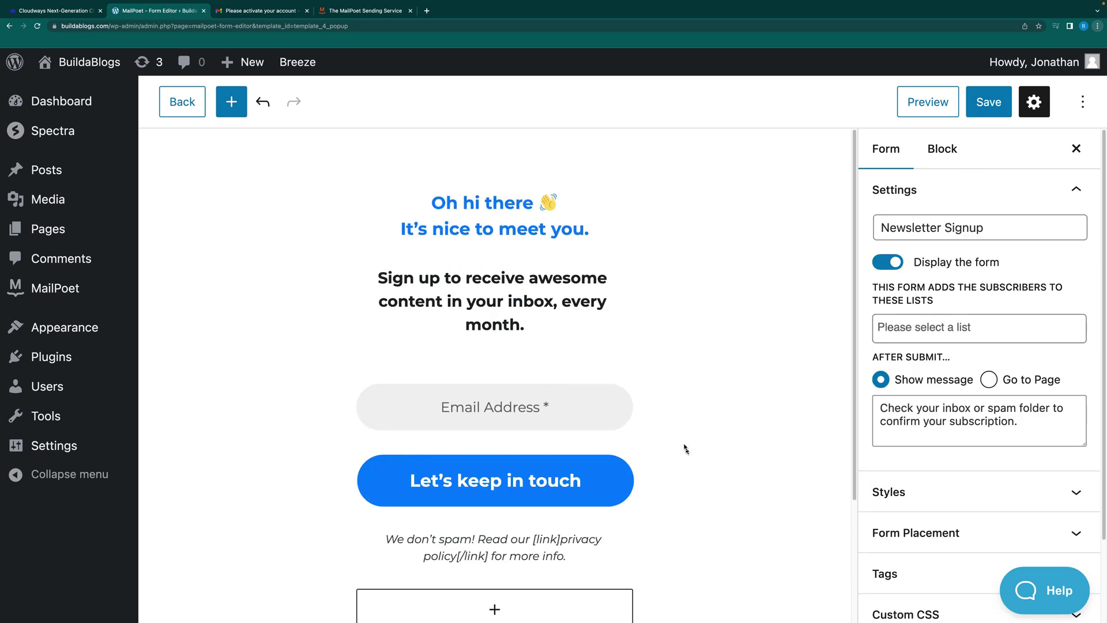
Step: Delete the 'Oh hi there' greeting heading from the form
click(493, 203)
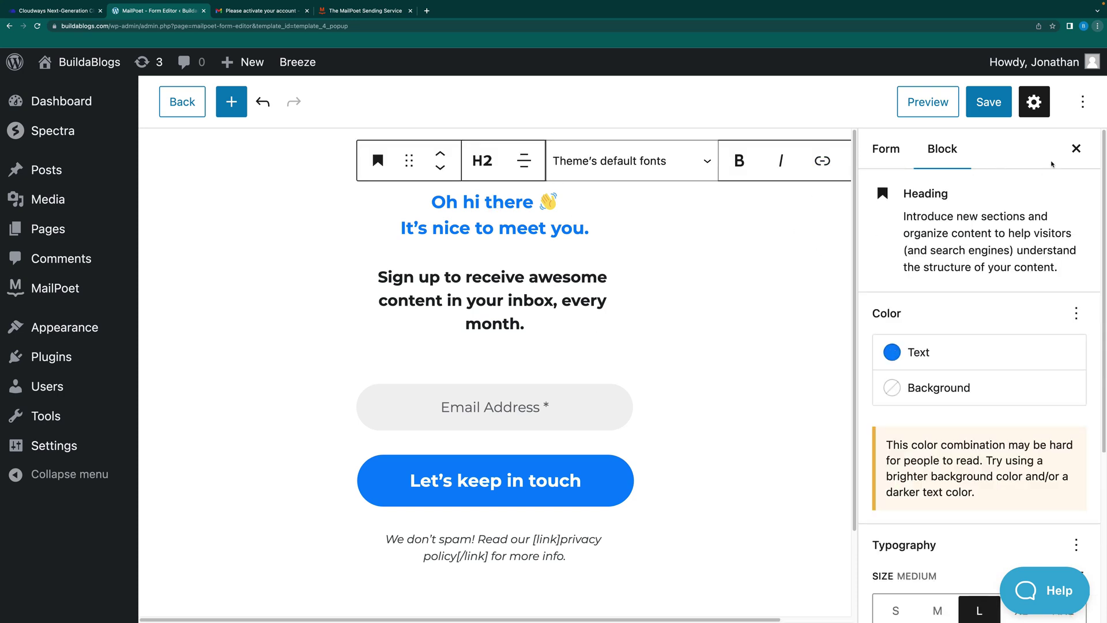
click(1076, 148)
click(1031, 161)
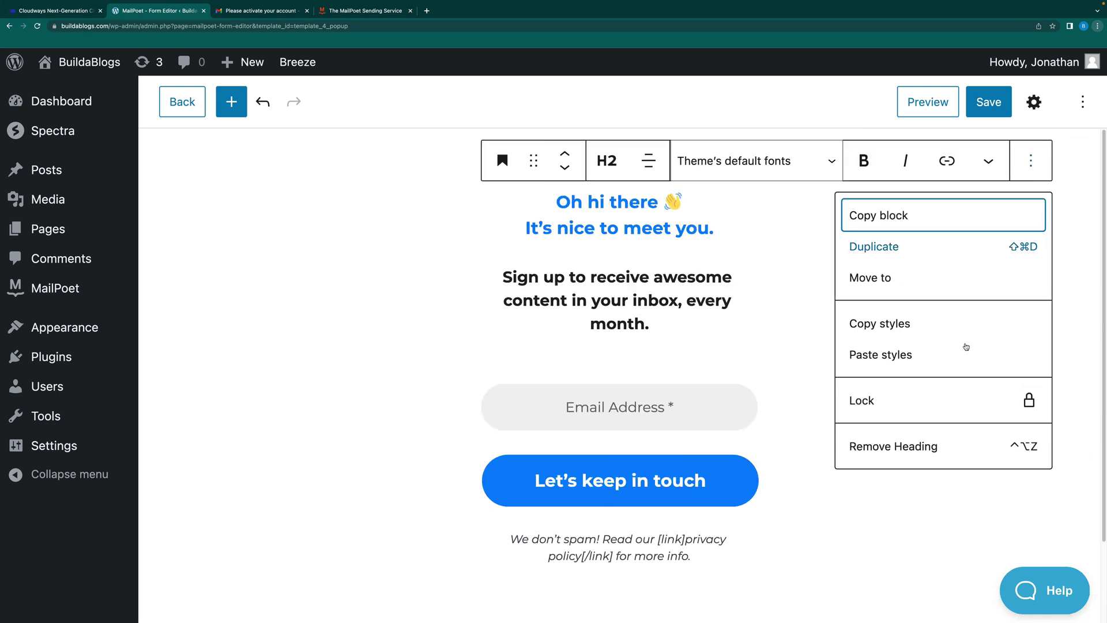
click(915, 446)
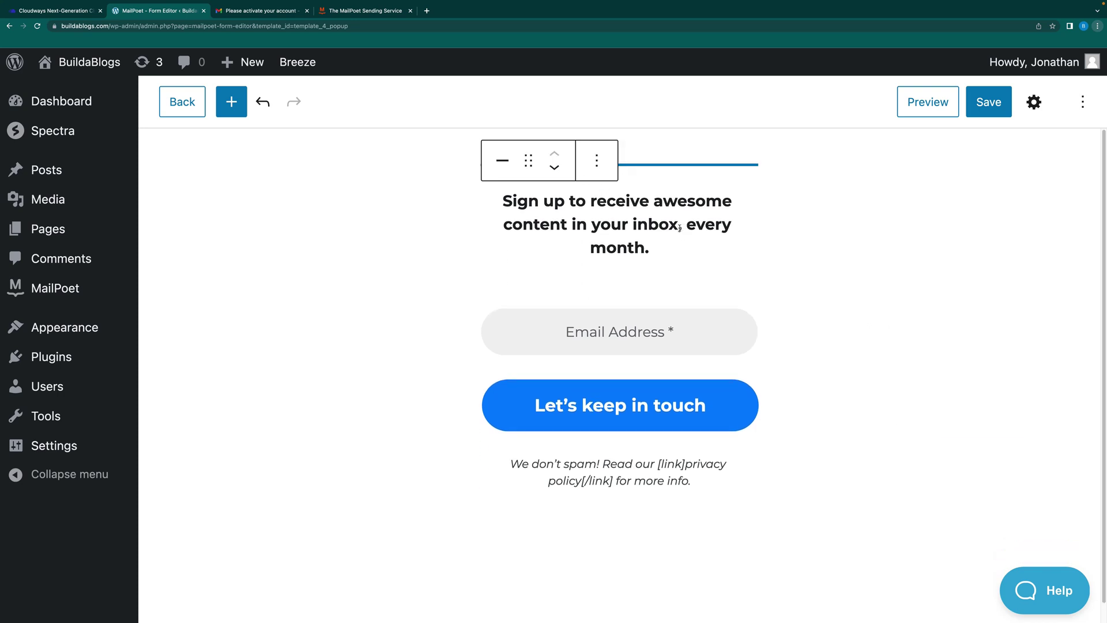
Step: Trim the text so it ends at 'content in your inbox', dropping ', every month.'
drag(686, 228, 696, 241)
click(669, 248)
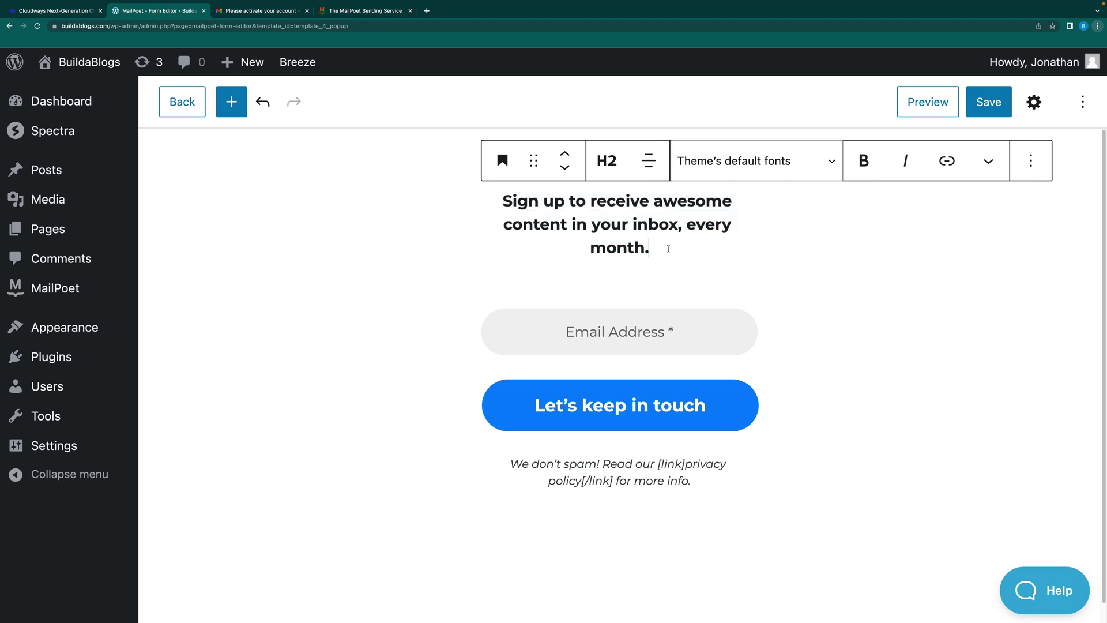
key(BackSpace)
key(BackSpace)
key(BackSpace)
key(BackSpace)
key(BackSpace)
key(BackSpace)
key(BackSpace)
key(BackSpace)
key(BackSpace)
key(BackSpace)
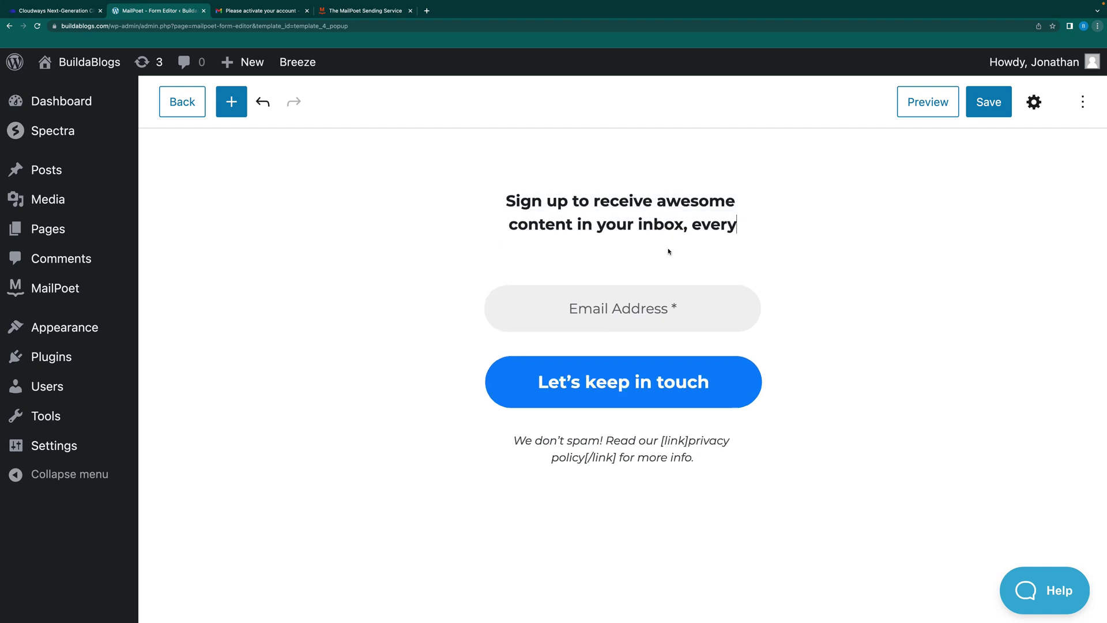
key(BackSpace)
key(BackSpace)
key(BackSpace)
key(BackSpace)
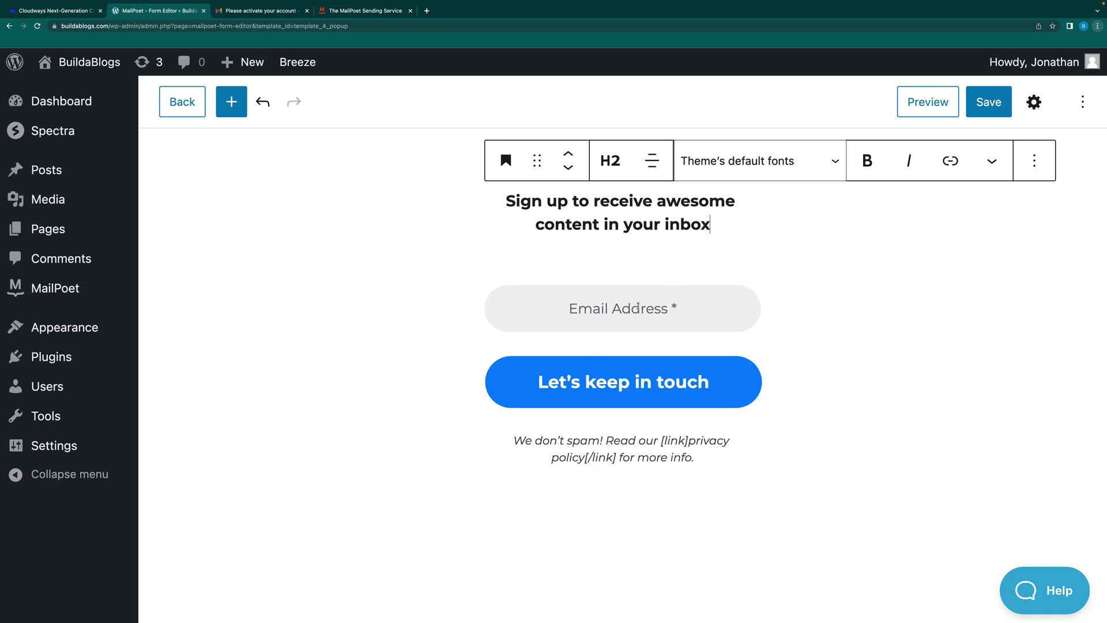
click(638, 306)
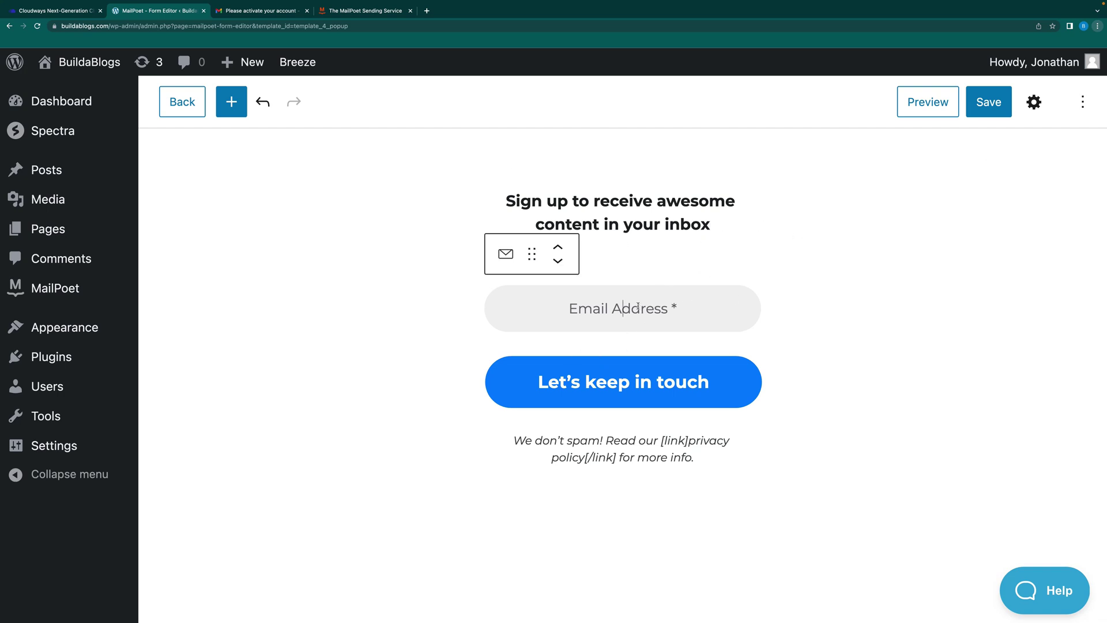
Step: Open the Email field's settings and change the label's last letter to 's'
click(1035, 103)
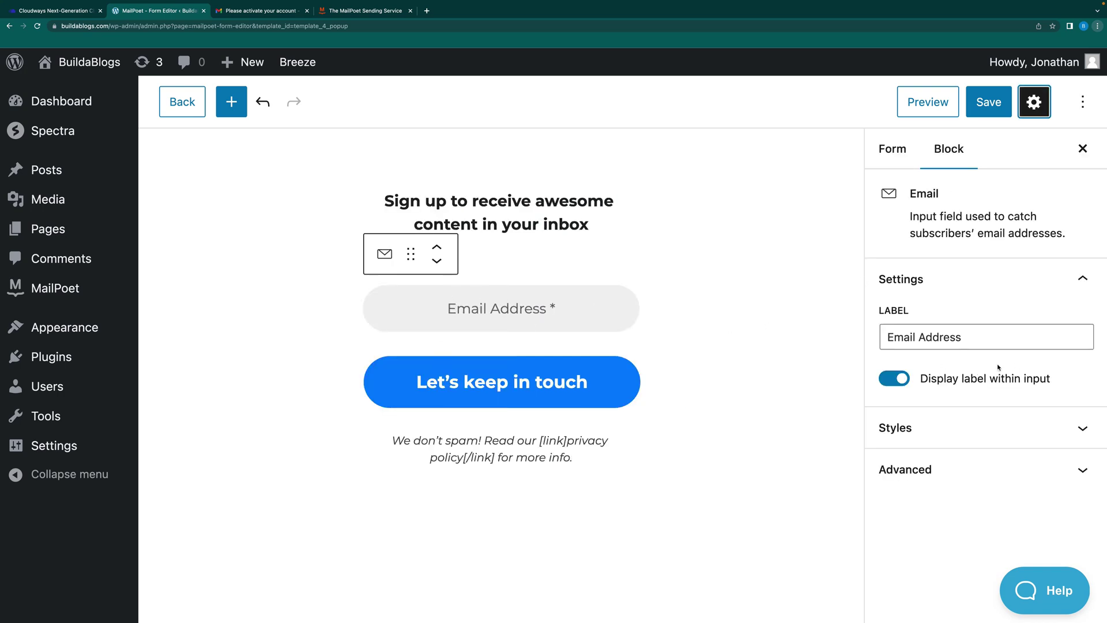
click(971, 339)
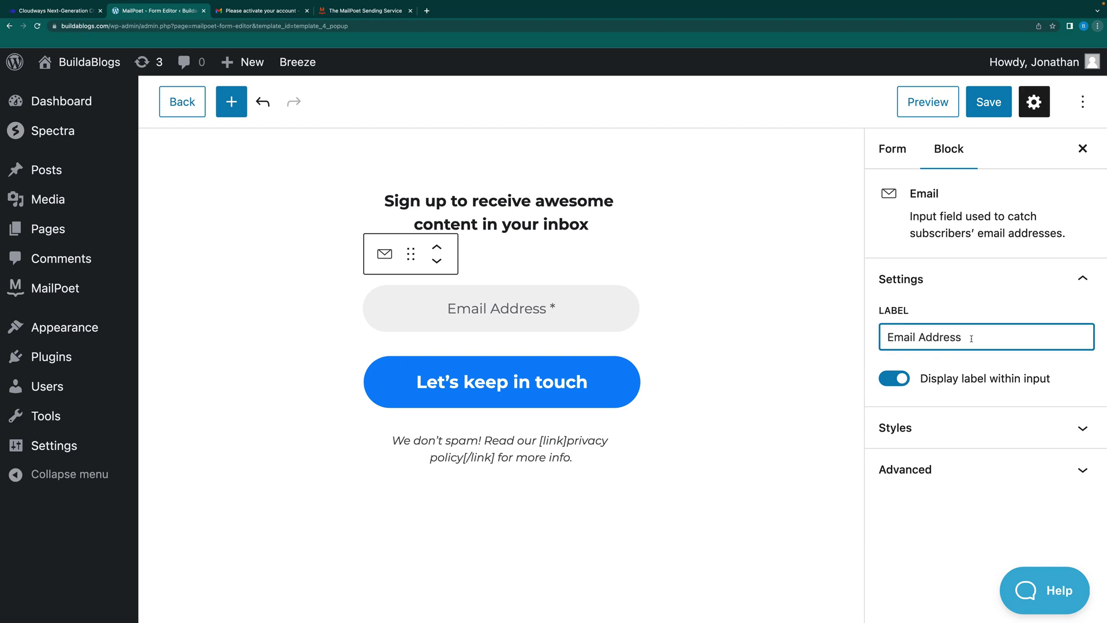
key(BackSpace)
text(s)
Step: Review the Email field's style options, then bring up the whole form's settings
click(942, 433)
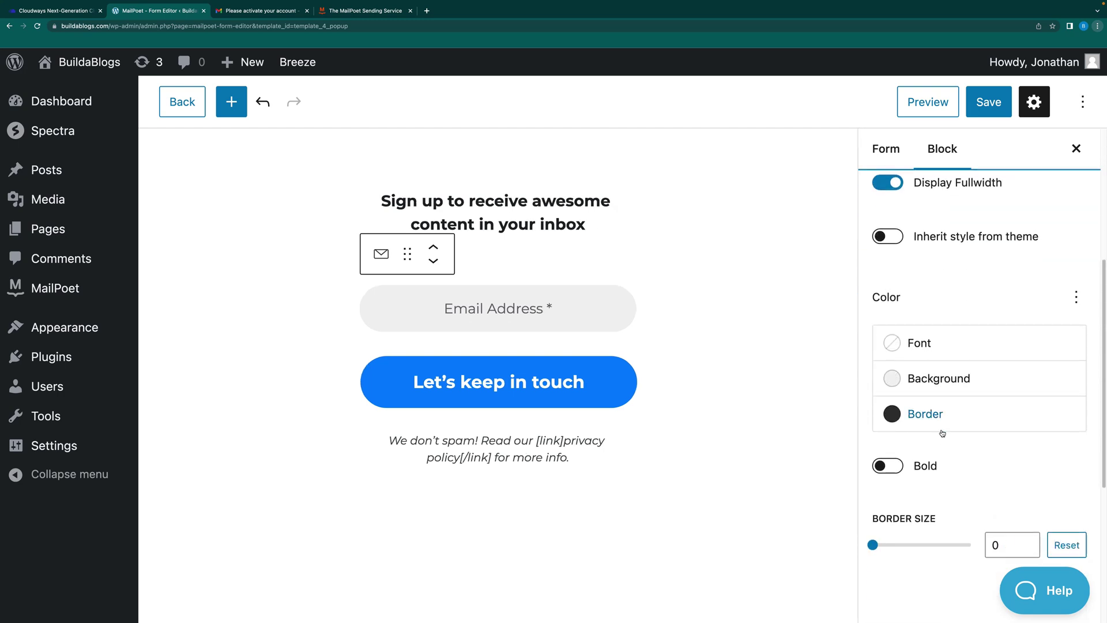
scroll(974, 334, down, 3)
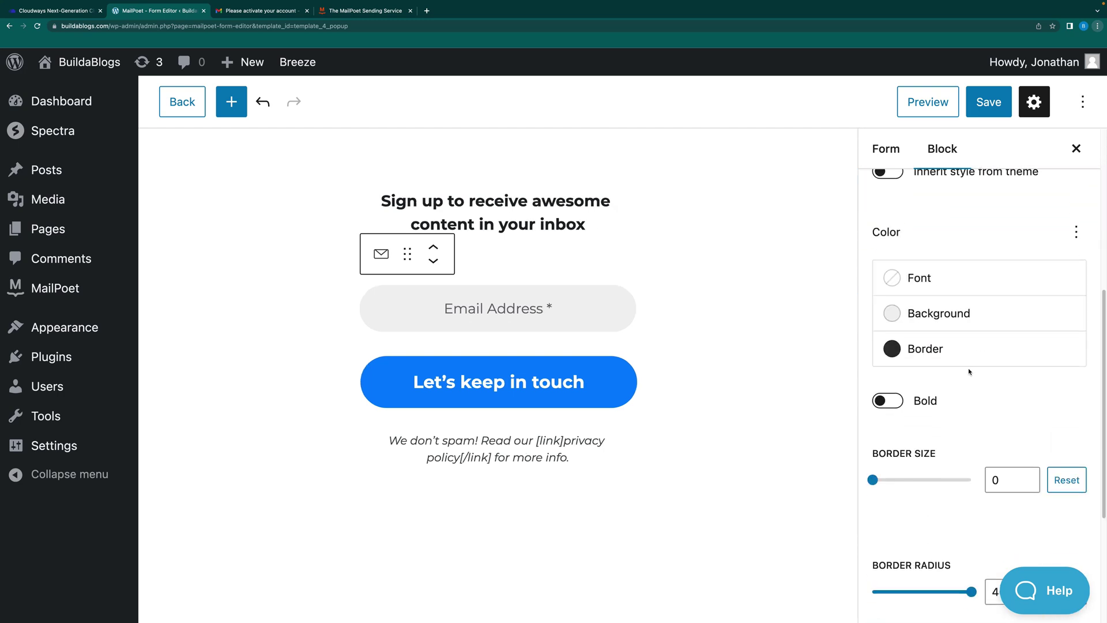
scroll(977, 351, up, 5)
click(957, 317)
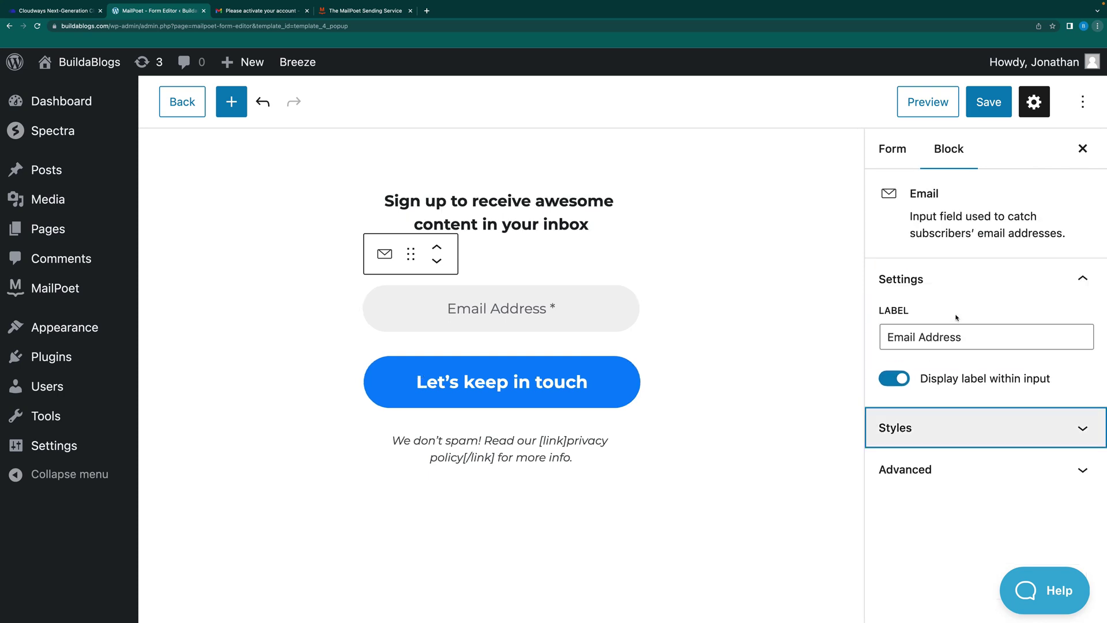
click(894, 150)
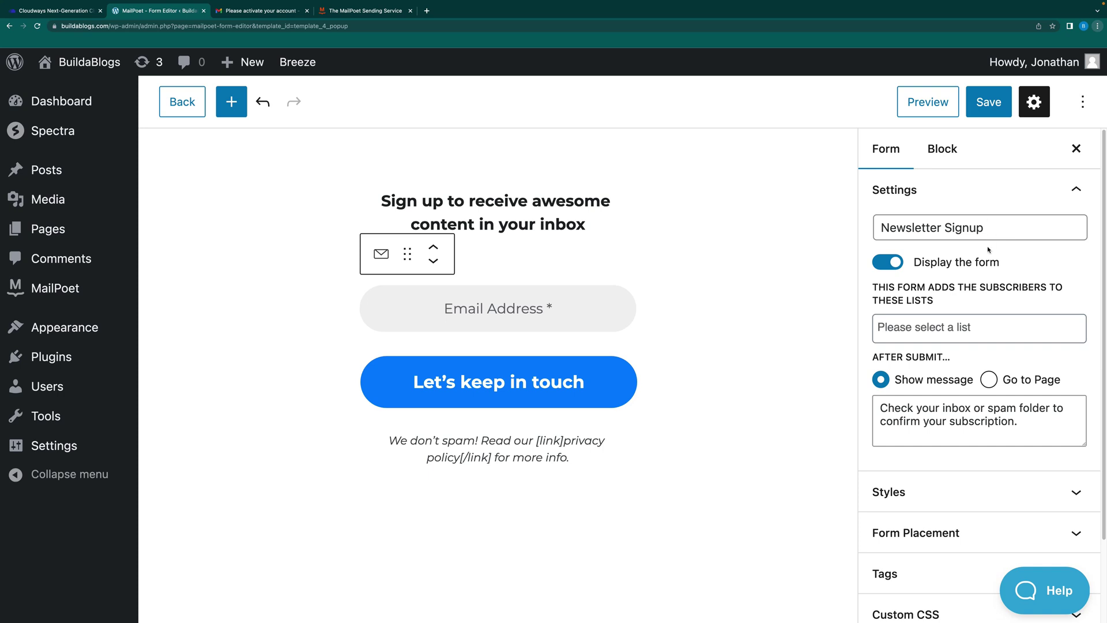
Step: Add new signups from this form to the Newsletter mailing list
scroll(981, 294, down, 1)
click(959, 306)
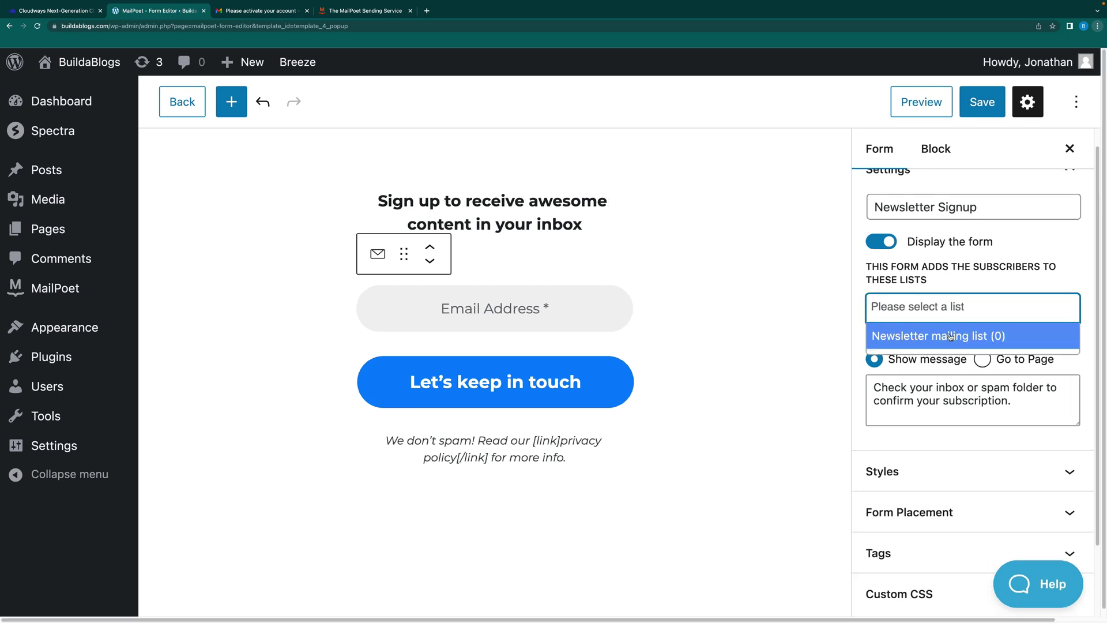
click(942, 336)
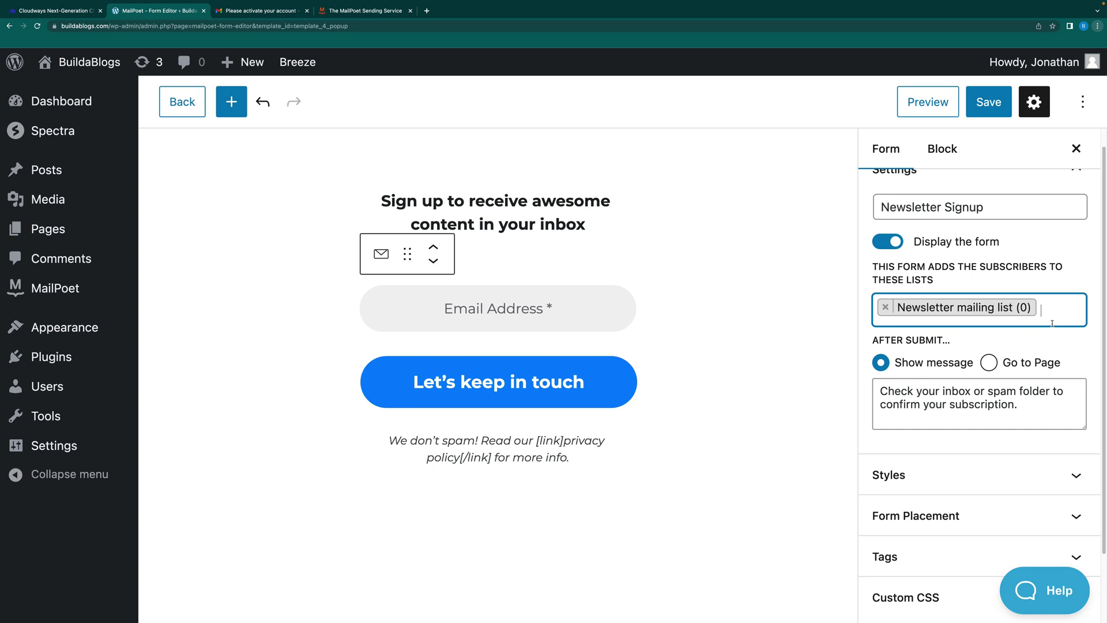
Step: Look over the form's style options, then reveal the Form Placement cards
mouse_move(65, 293)
scroll(981, 404, down, 1)
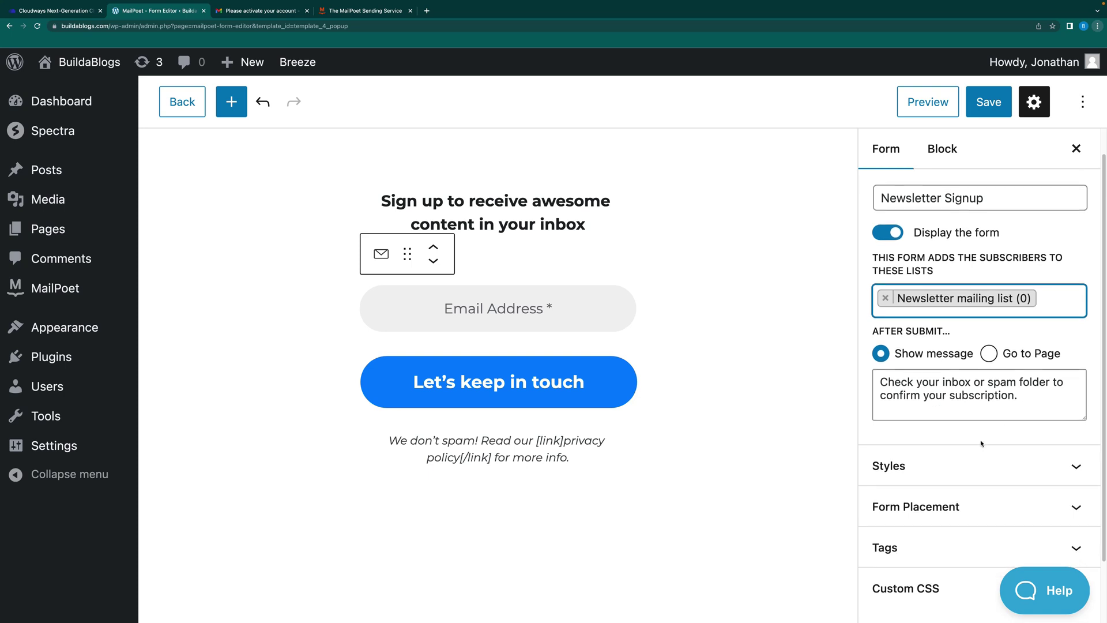
click(934, 468)
scroll(960, 346, down, 3)
scroll(972, 335, up, 2)
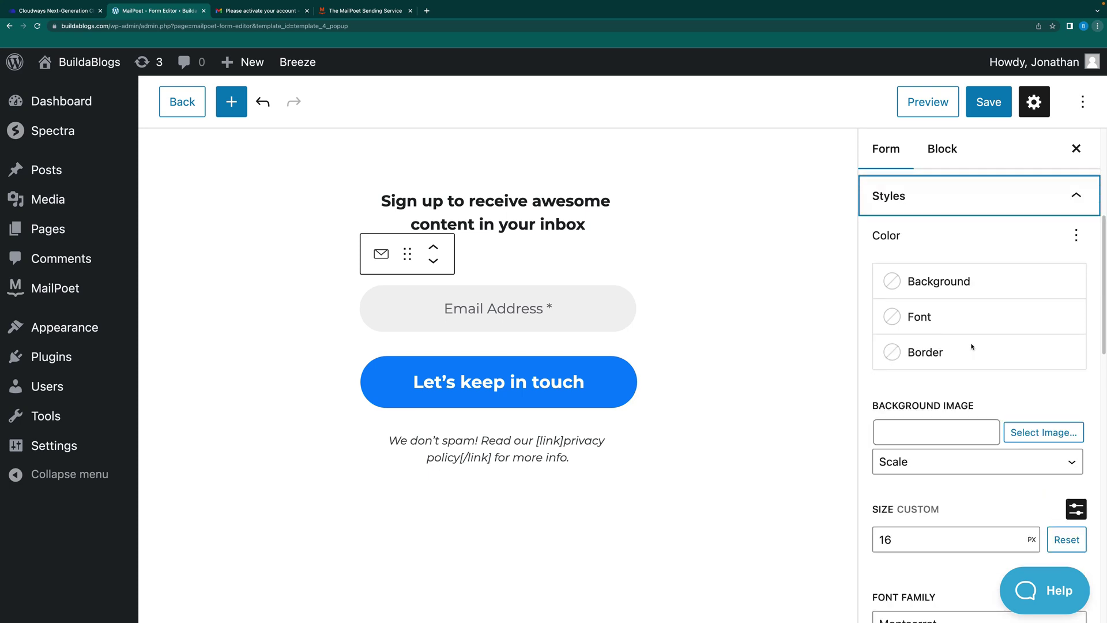
scroll(972, 346, up, 1)
click(934, 214)
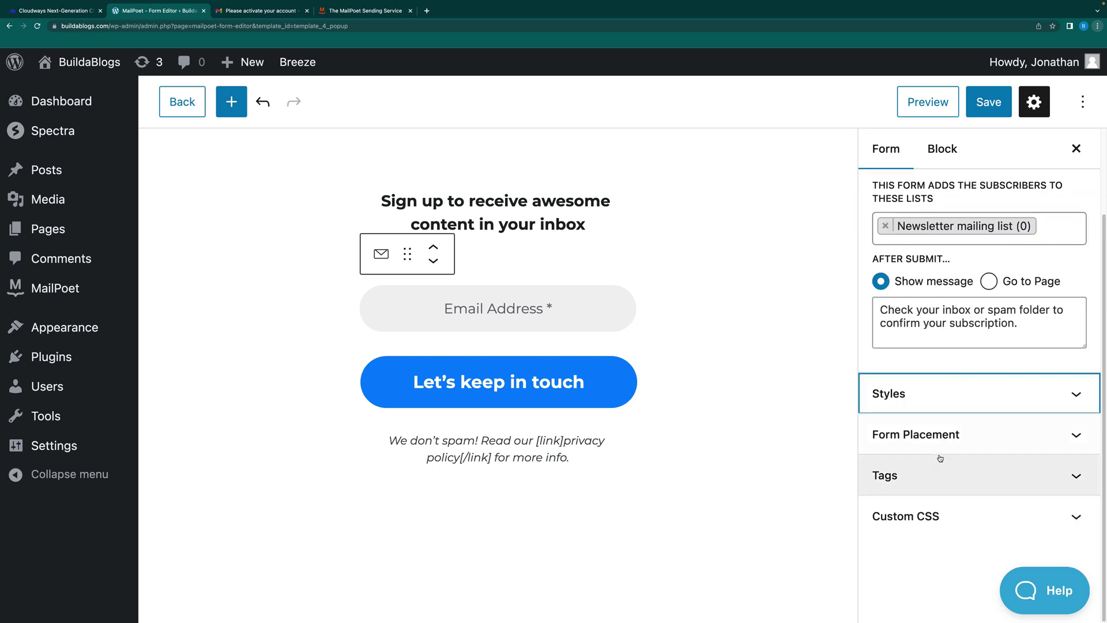
click(940, 435)
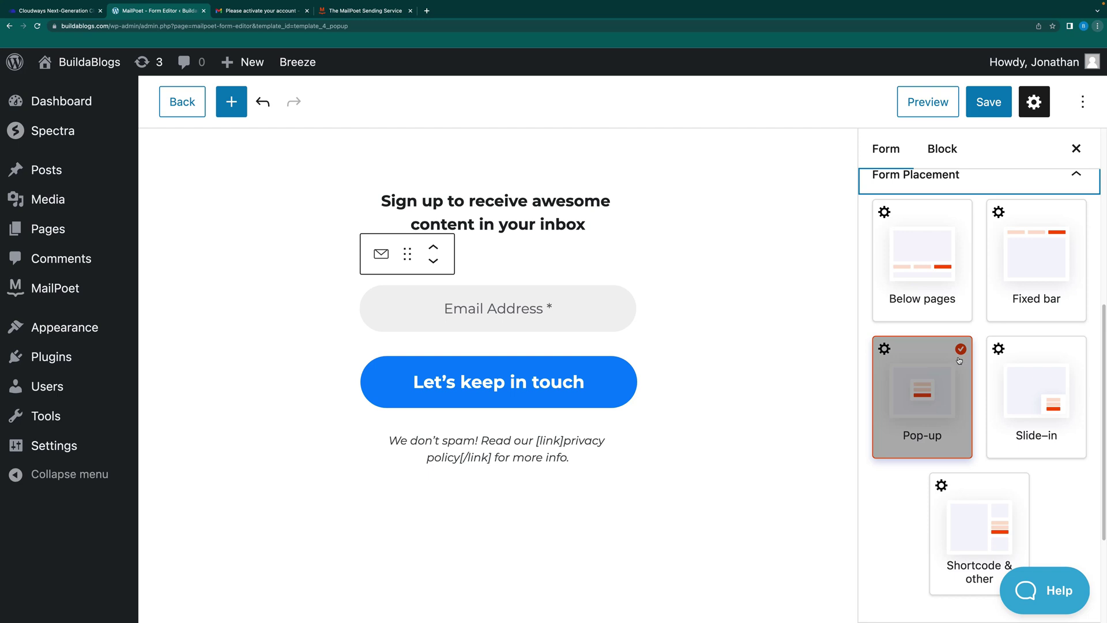
Step: Enable the Below pages placement on all pages and all posts/products
scroll(979, 422, down, 1)
scroll(979, 411, up, 2)
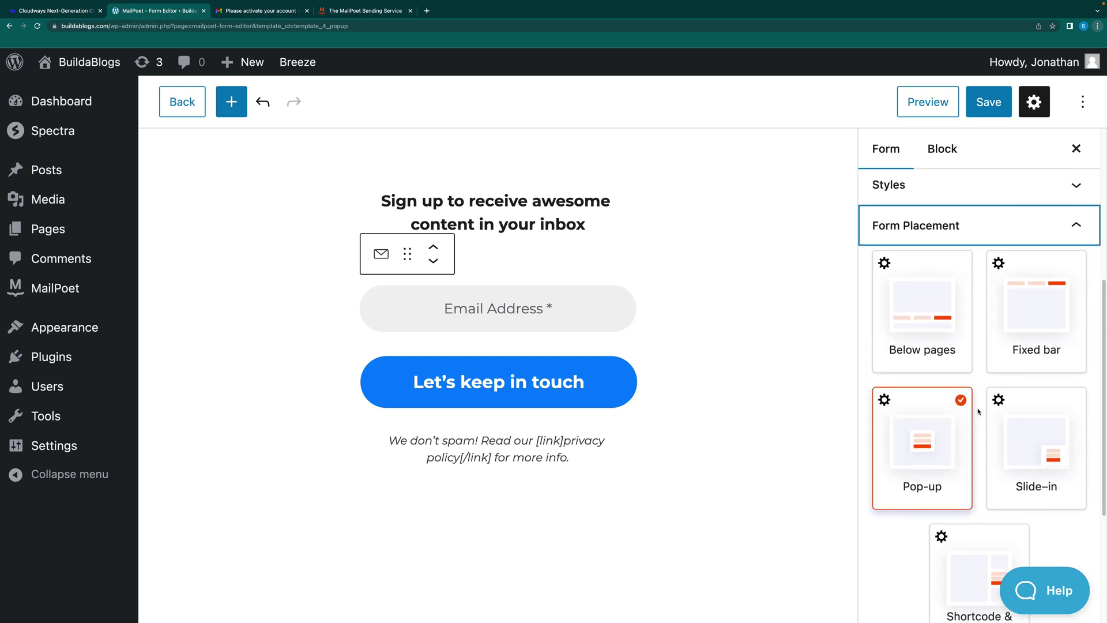
click(939, 330)
click(895, 270)
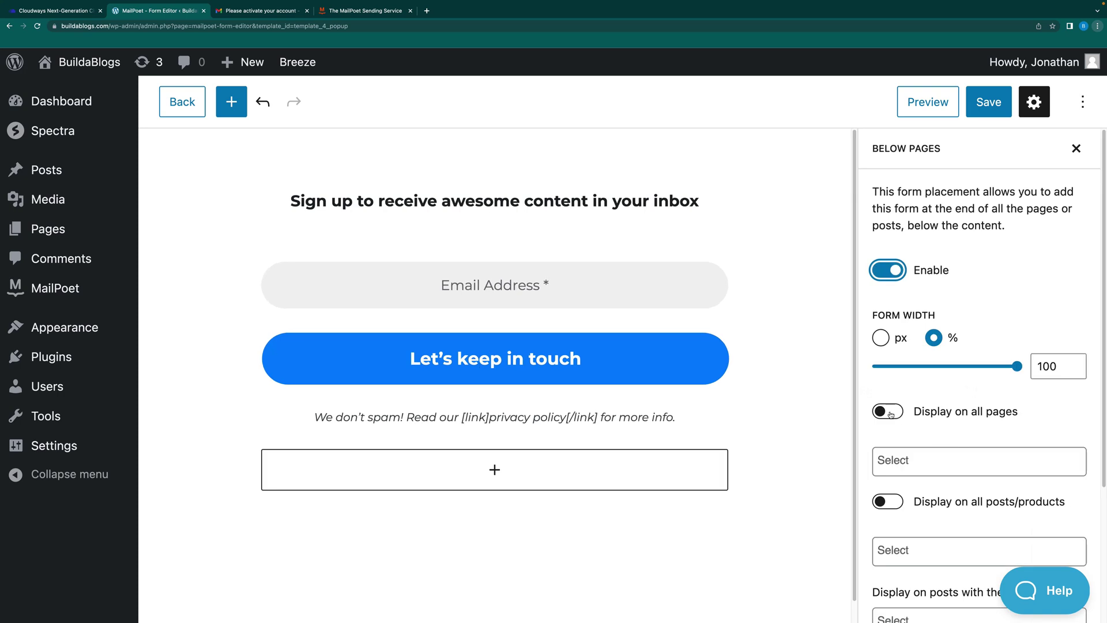
click(888, 410)
scroll(950, 469, down, 1)
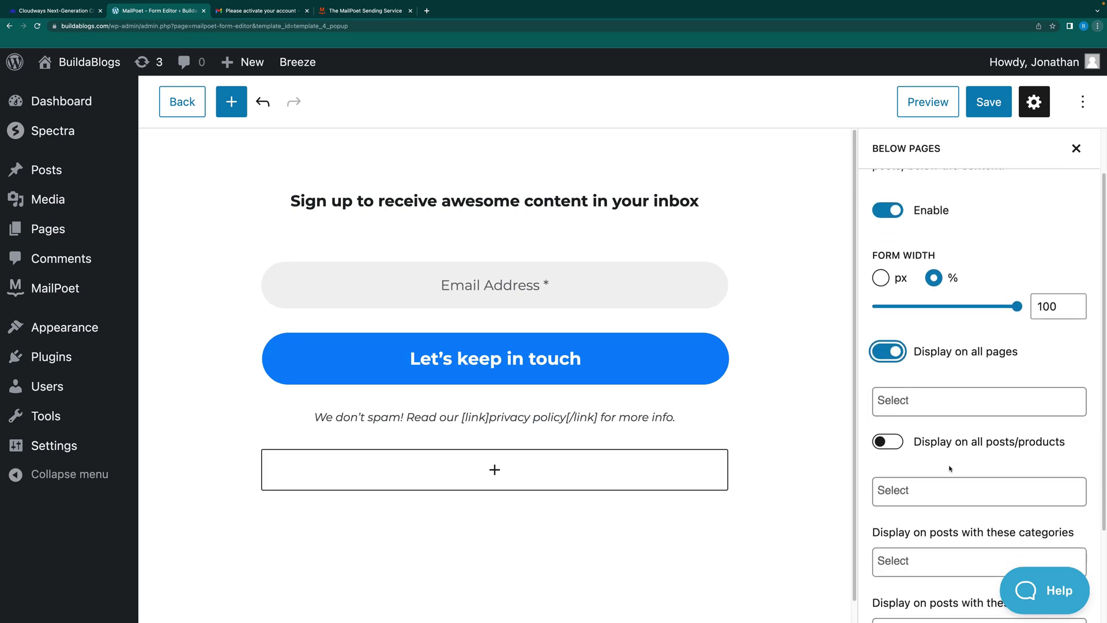
click(897, 446)
scroll(958, 465, down, 1)
scroll(958, 465, down, 2)
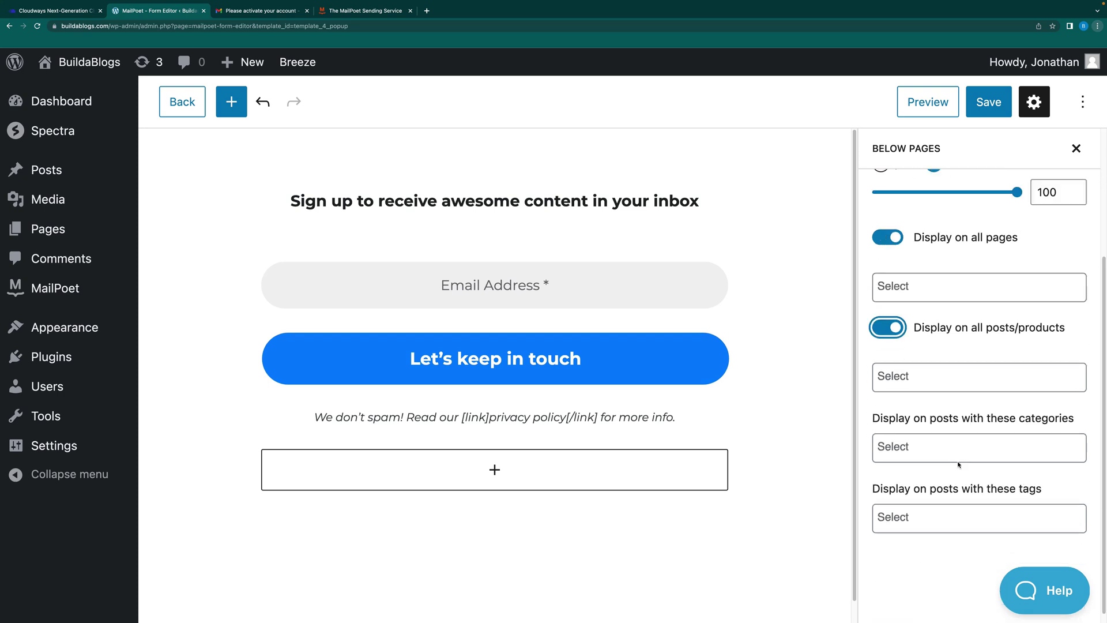
scroll(960, 463, up, 3)
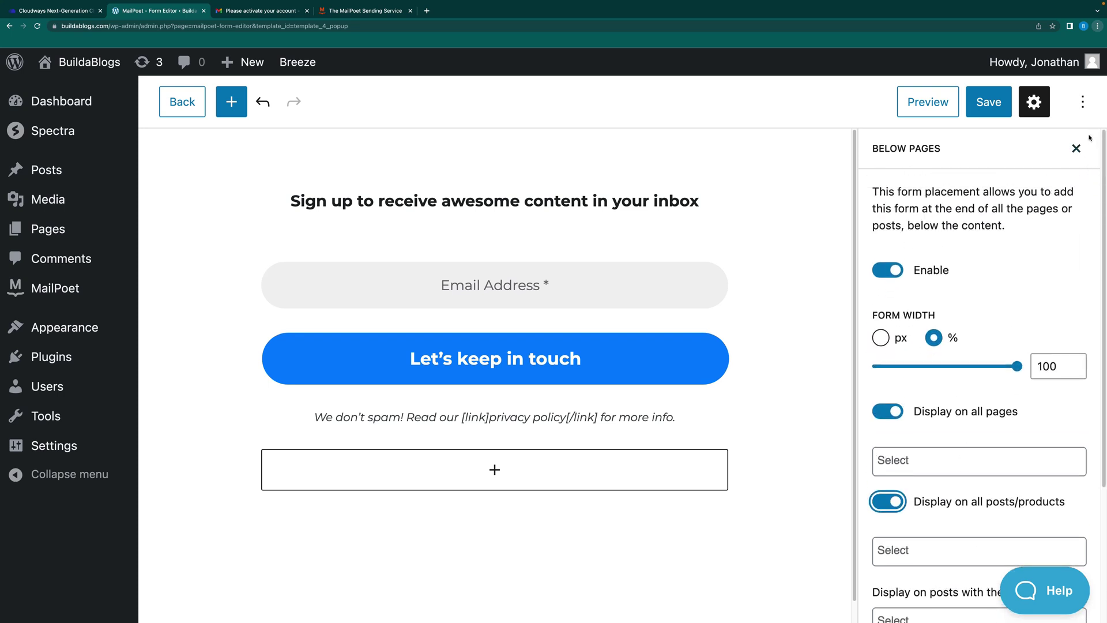
click(1077, 148)
Step: Switch off the Pop-up placement and close the placement settings
scroll(964, 487, down, 5)
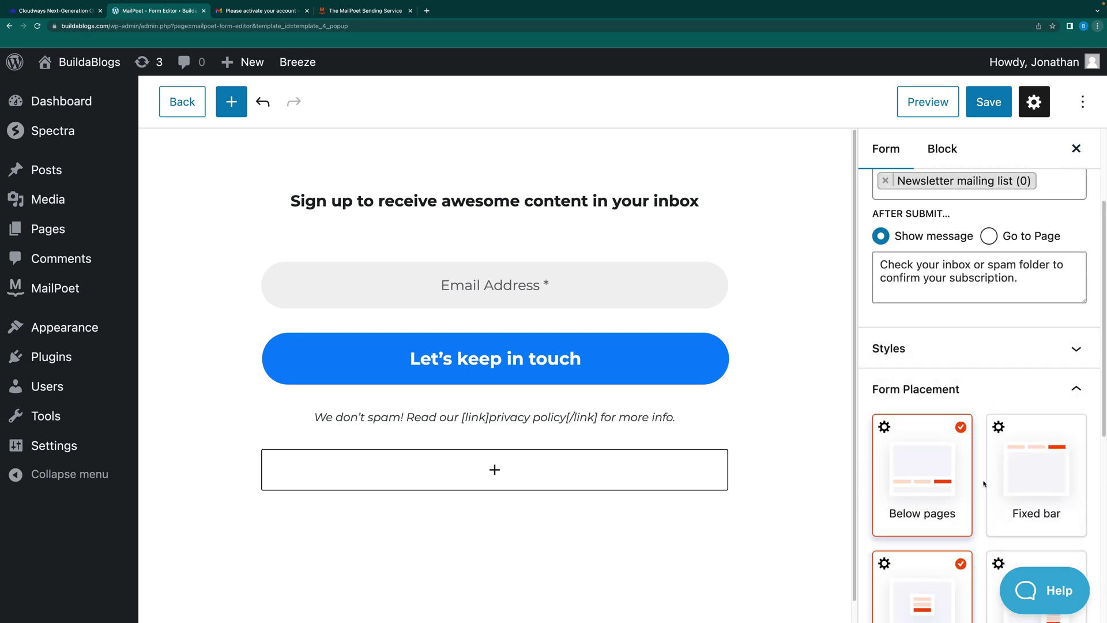
scroll(980, 481, down, 2)
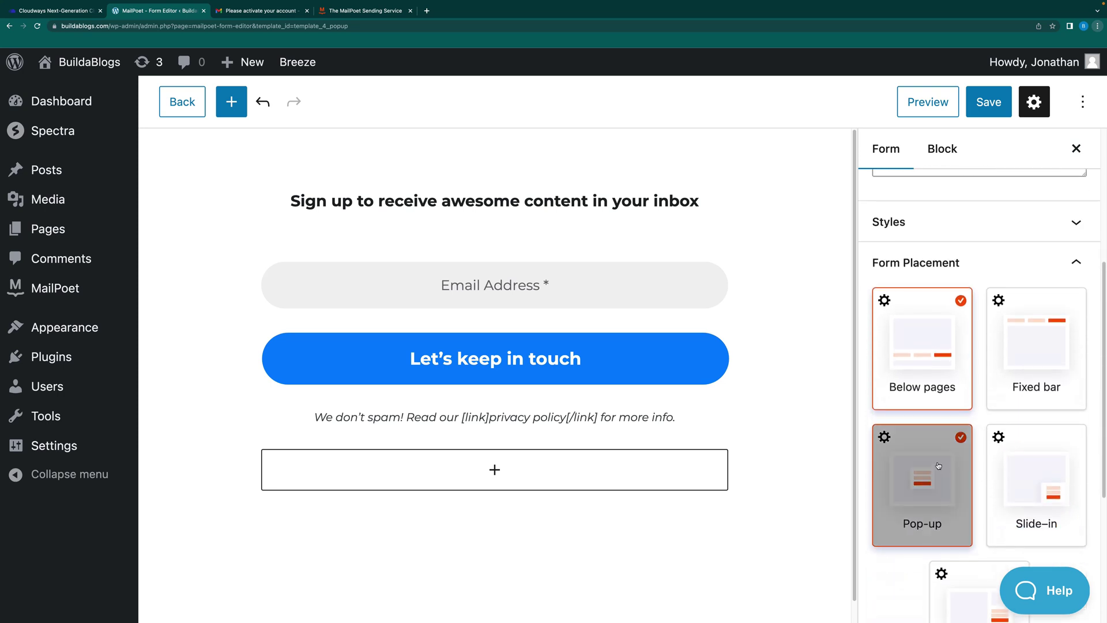
click(938, 465)
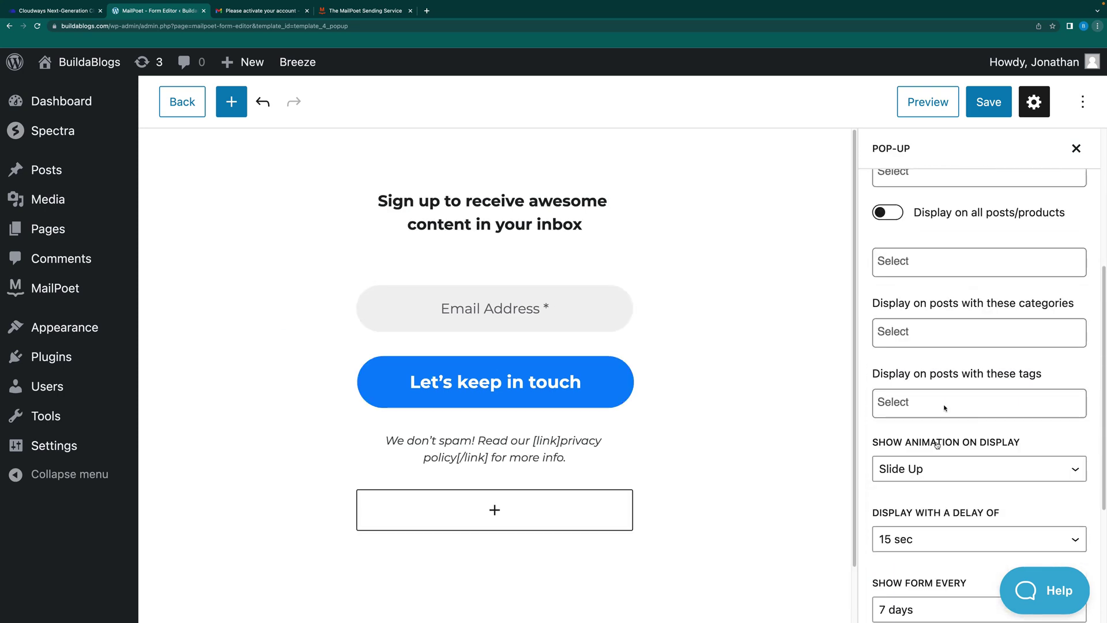
scroll(1006, 340, up, 5)
scroll(1004, 324, up, 2)
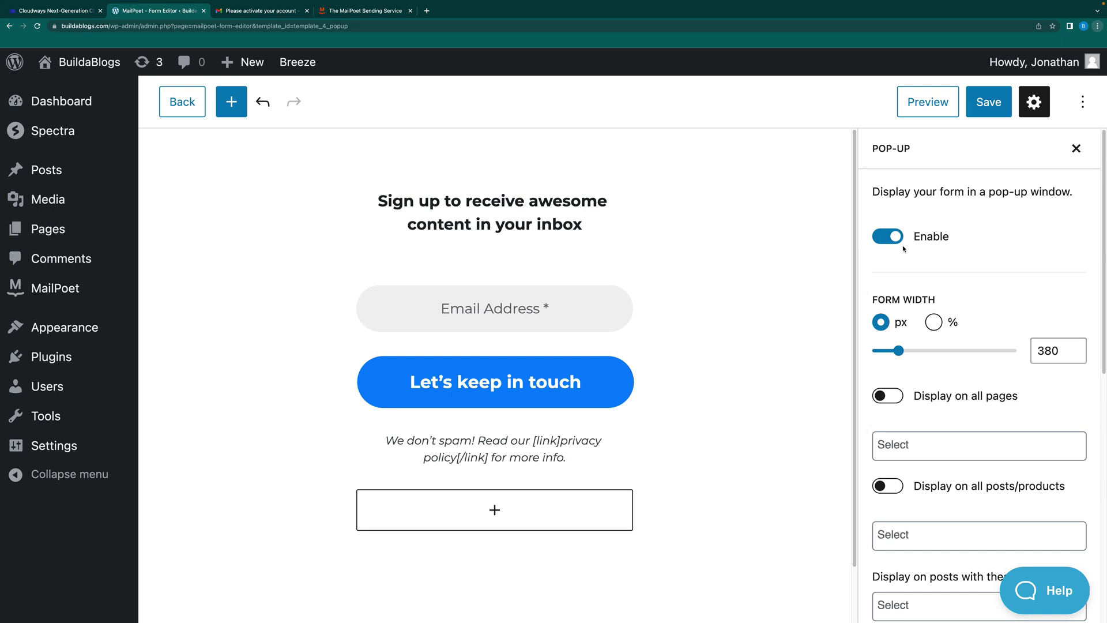
click(889, 236)
click(1076, 148)
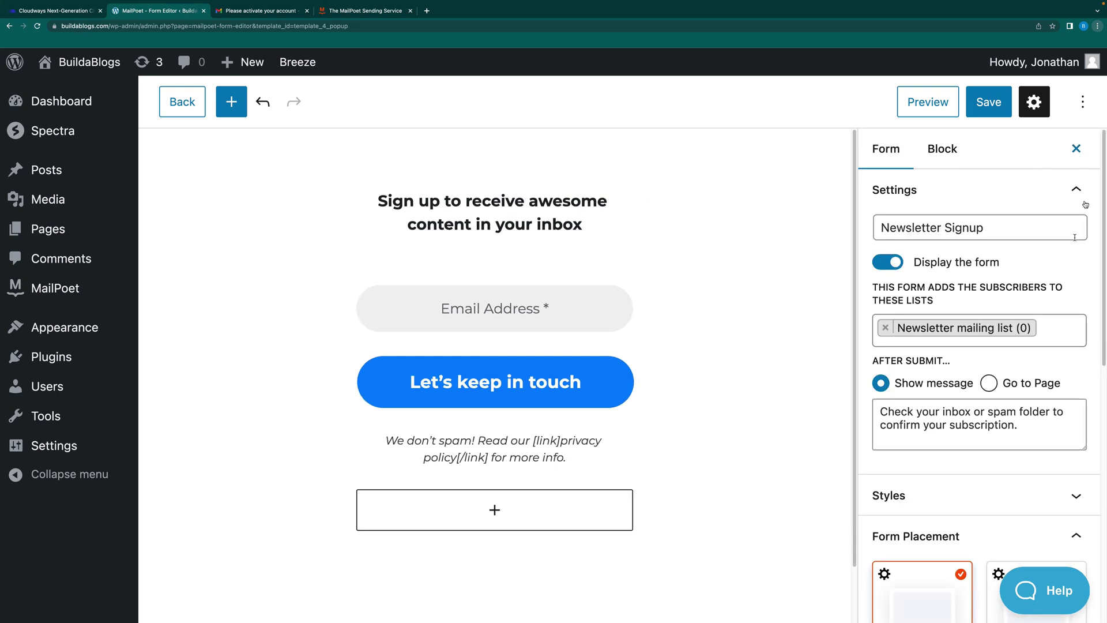
click(1076, 148)
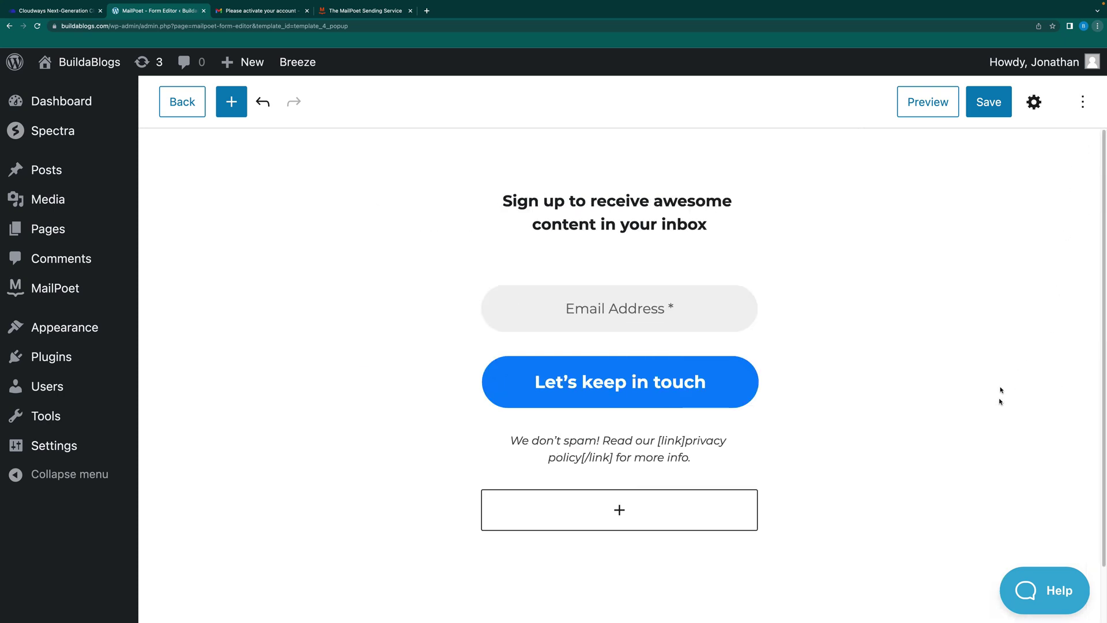
Step: Reopen the form settings sidebar and collapse the Form Placement section
click(1034, 101)
scroll(1003, 425, down, 1)
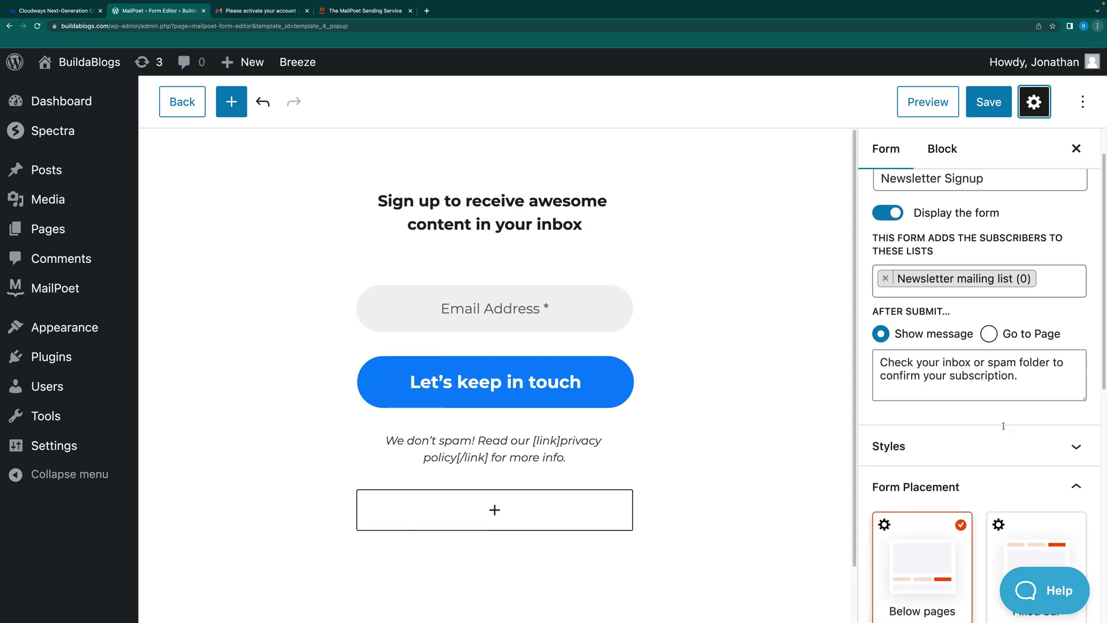
scroll(1003, 425, down, 8)
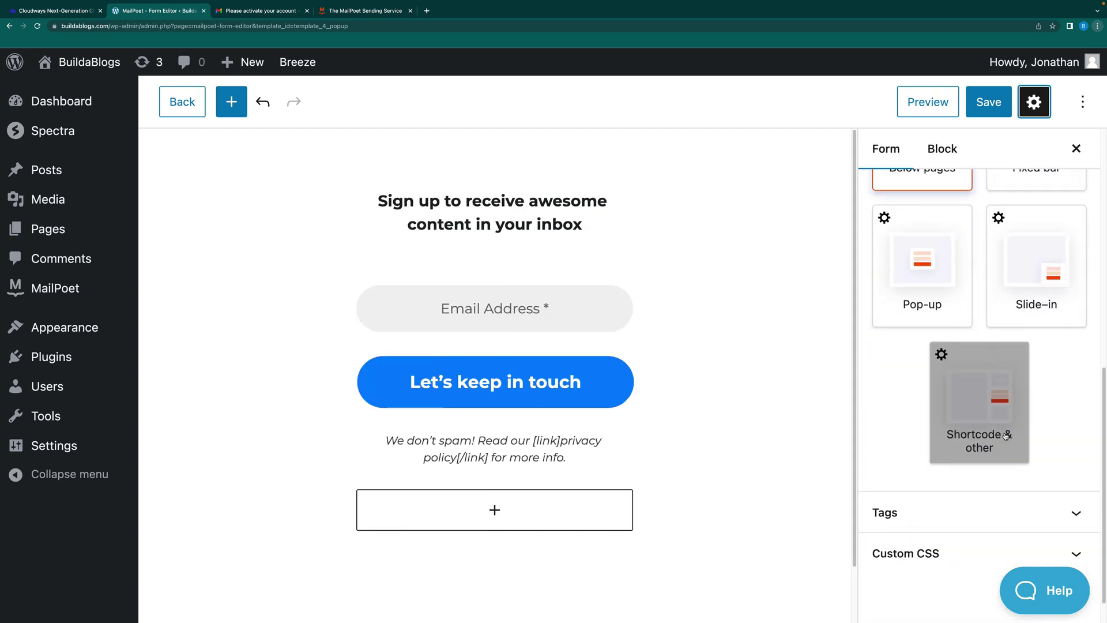
scroll(1007, 437, up, 5)
click(1014, 345)
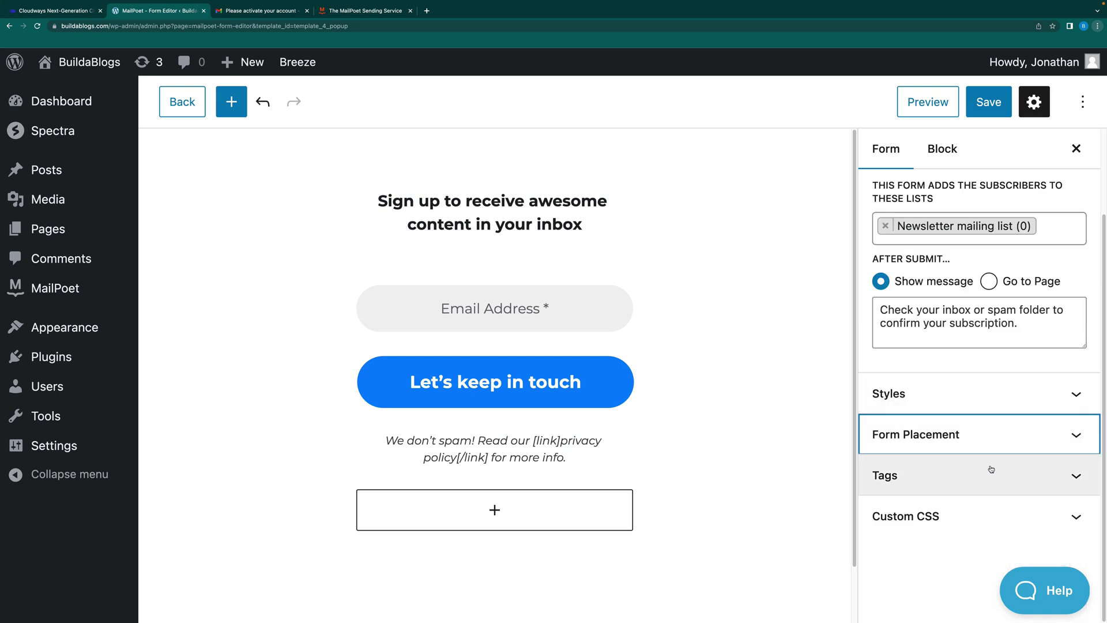
scroll(992, 468, up, 2)
scroll(990, 469, up, 1)
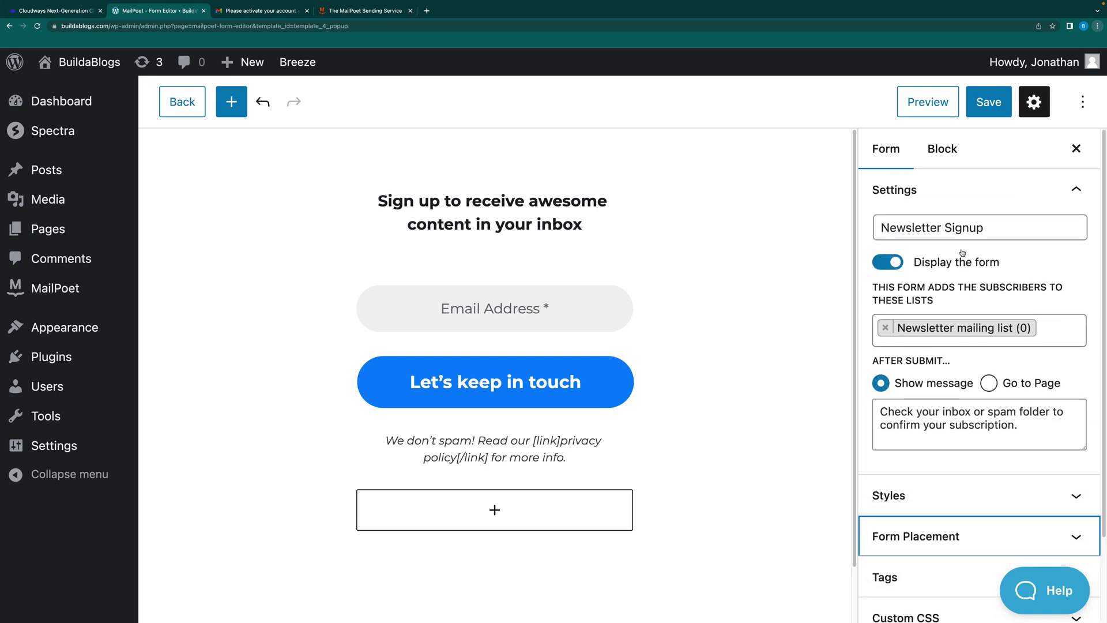
click(929, 104)
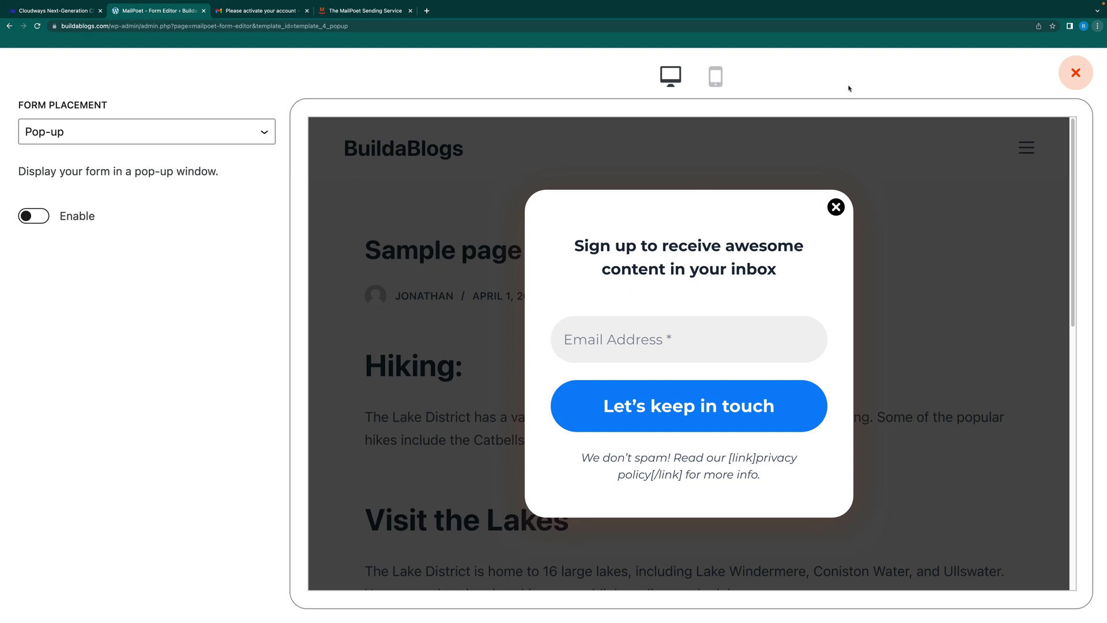
click(715, 81)
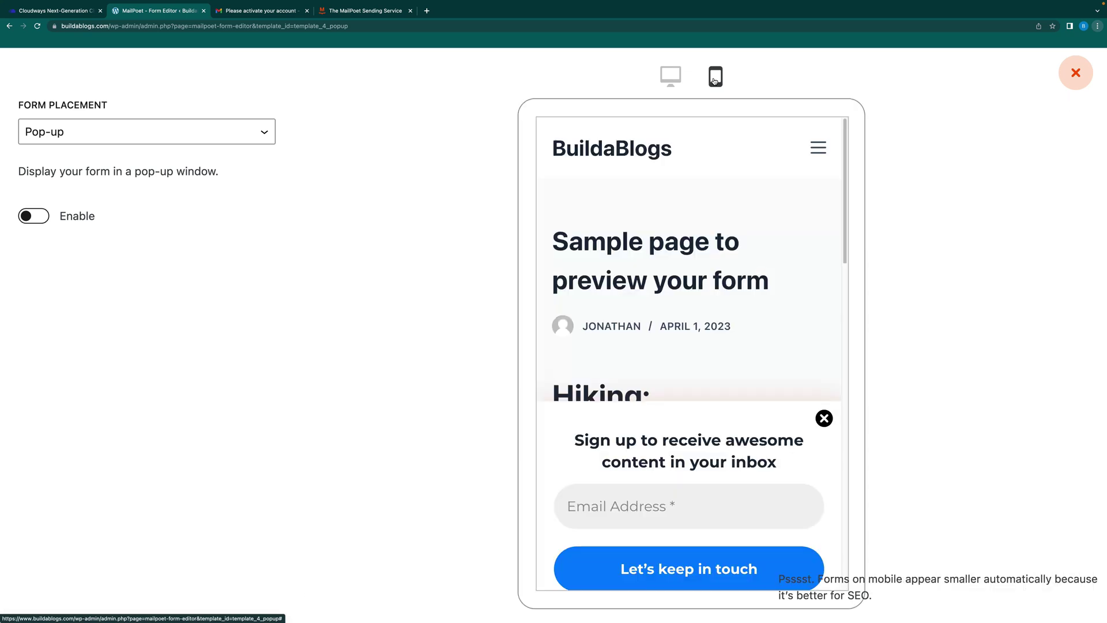
click(674, 77)
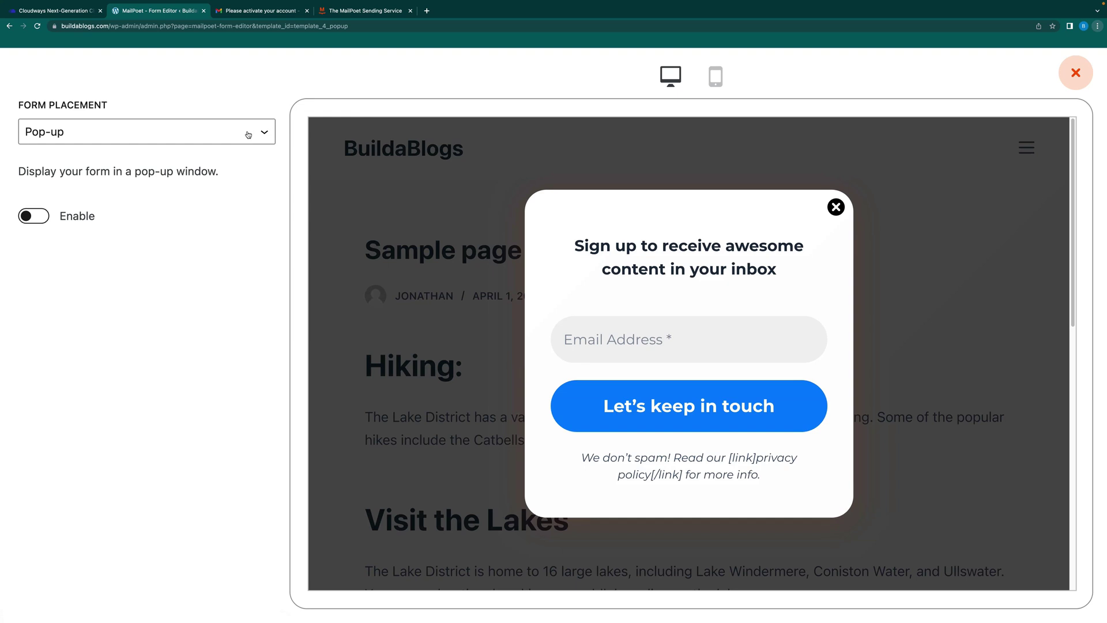
click(245, 136)
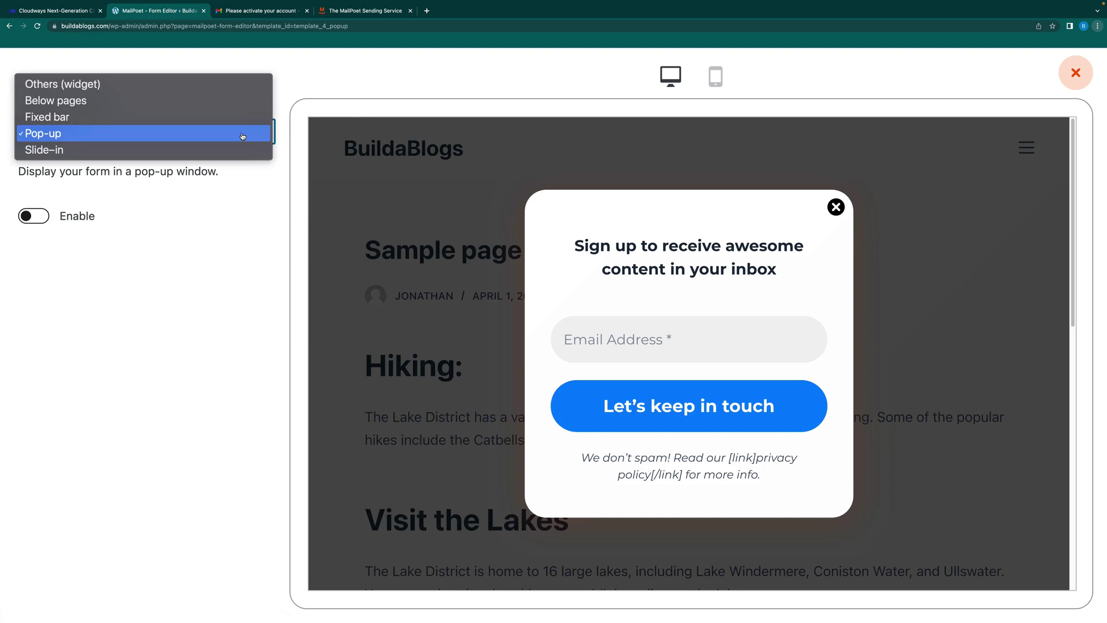
click(182, 102)
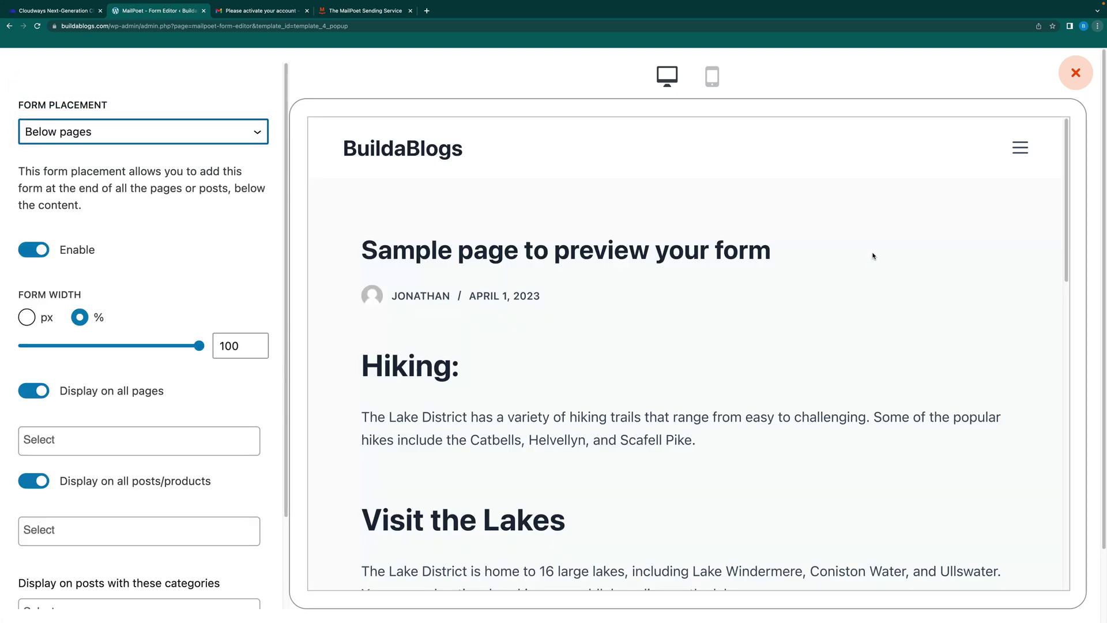
drag(1065, 235, 1038, 507)
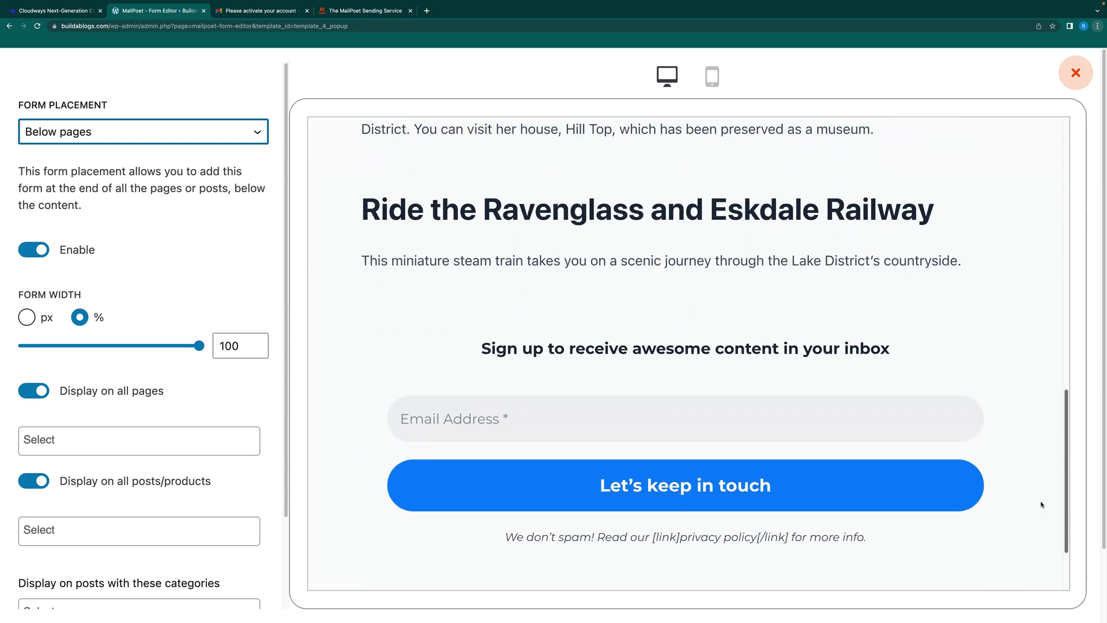
click(1076, 73)
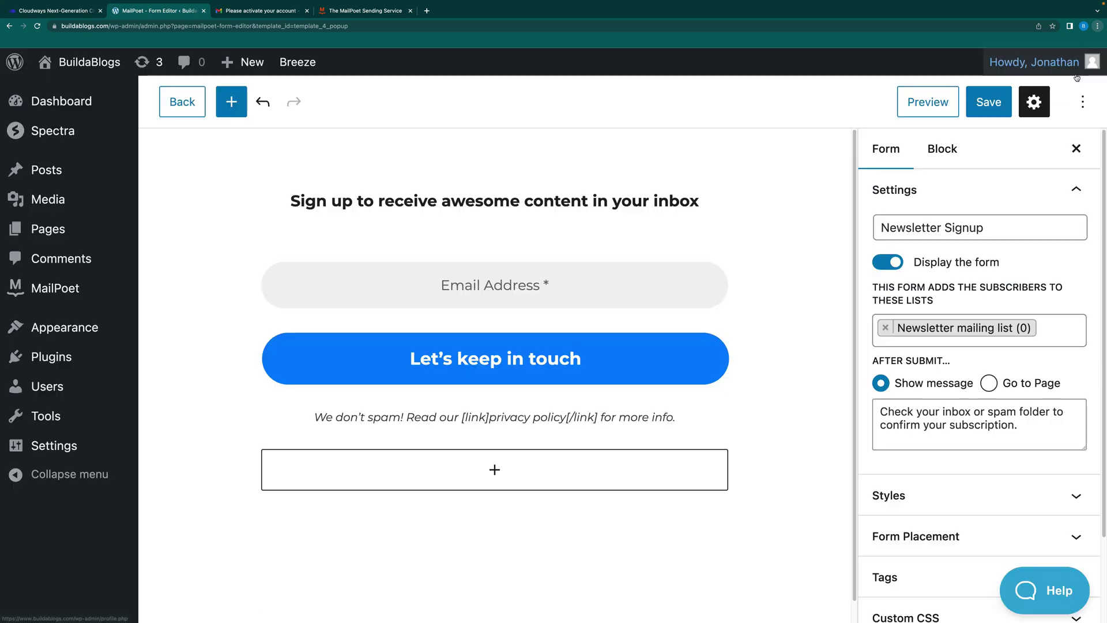
Step: Save the form, trim its note to just "We don't spam!", and save again
click(988, 104)
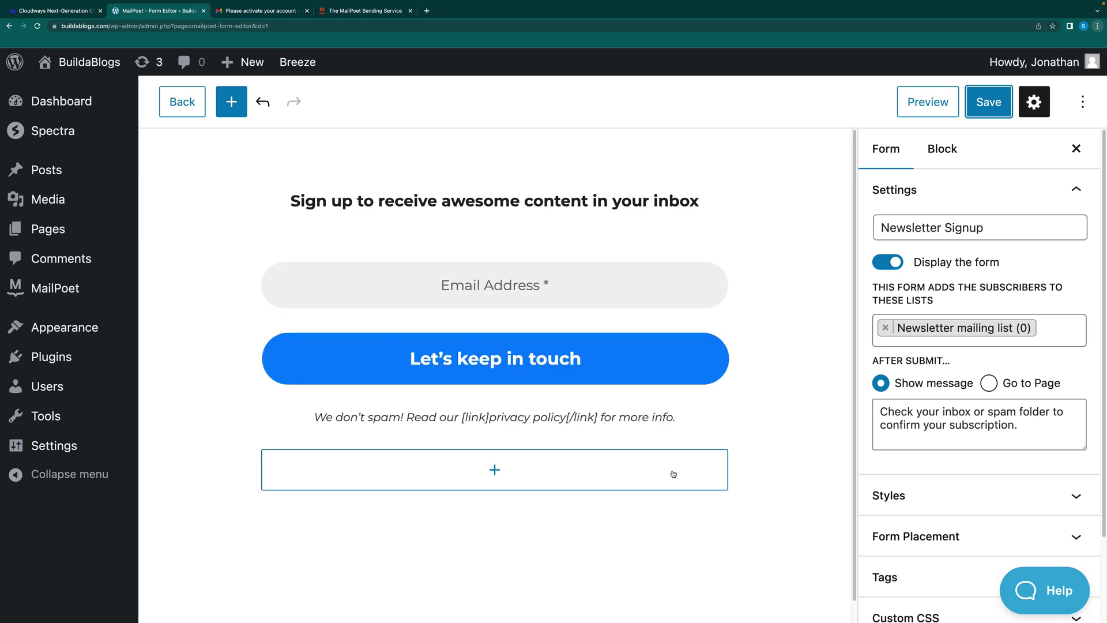
drag(679, 418, 467, 419)
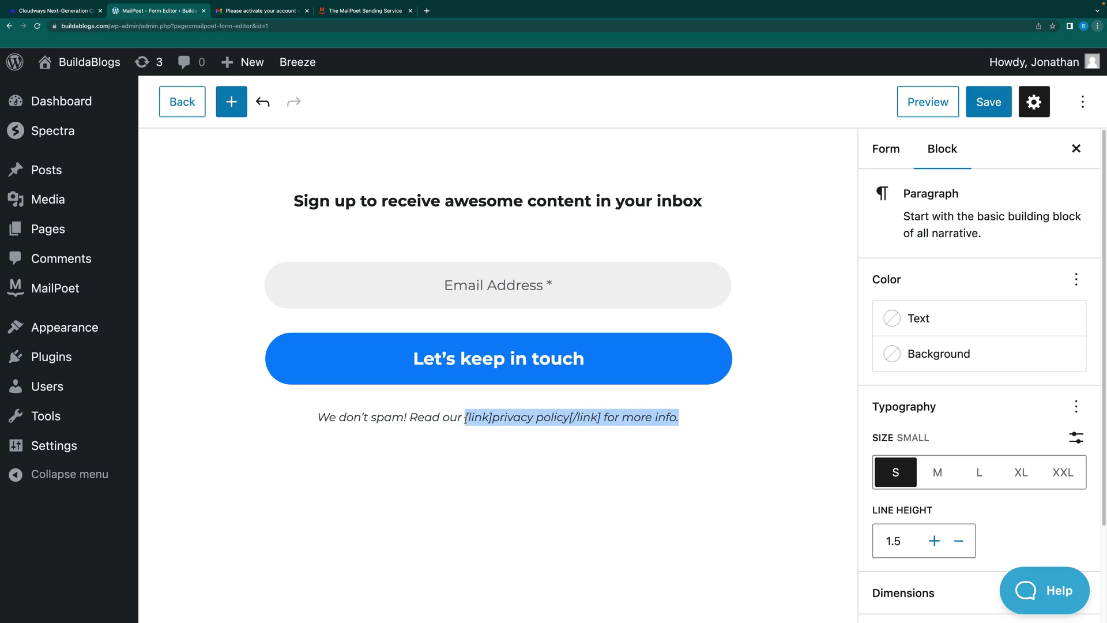
key(BackSpace)
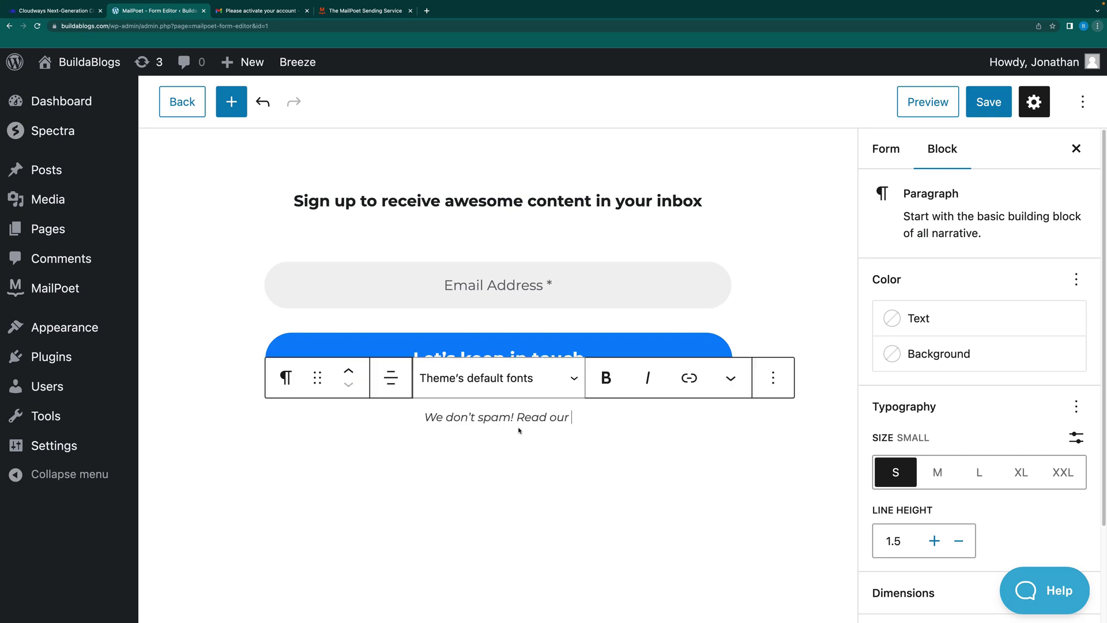
key(BackSpace)
key(BackSpace)
key(BackSpace)
key(BackSpace)
key(BackSpace)
key(BackSpace)
key(BackSpace)
key(BackSpace)
key(BackSpace)
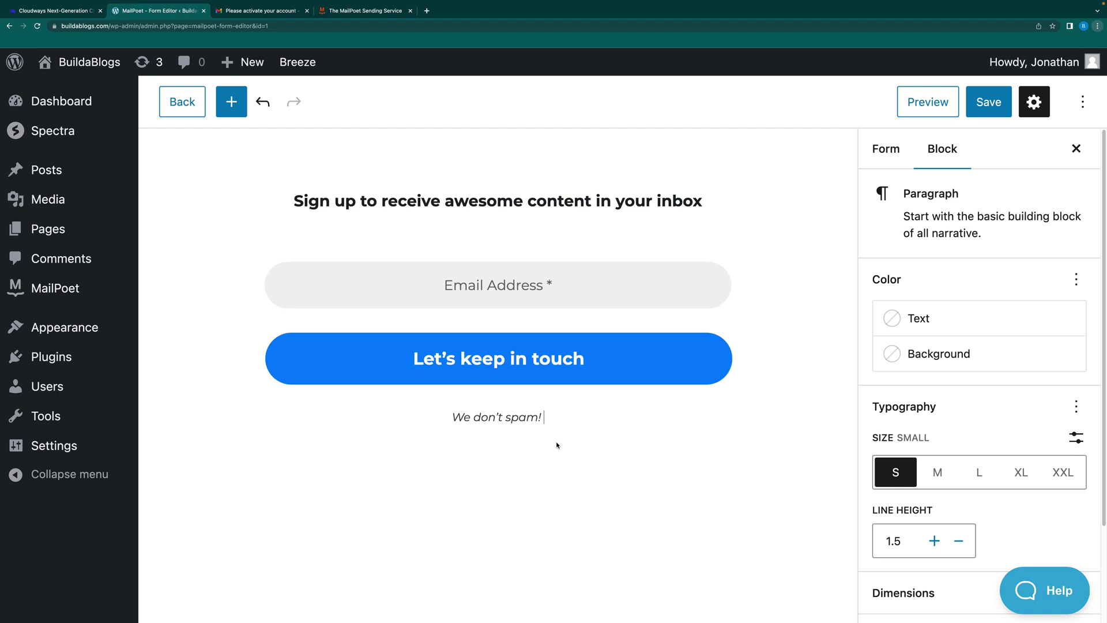
key(BackSpace)
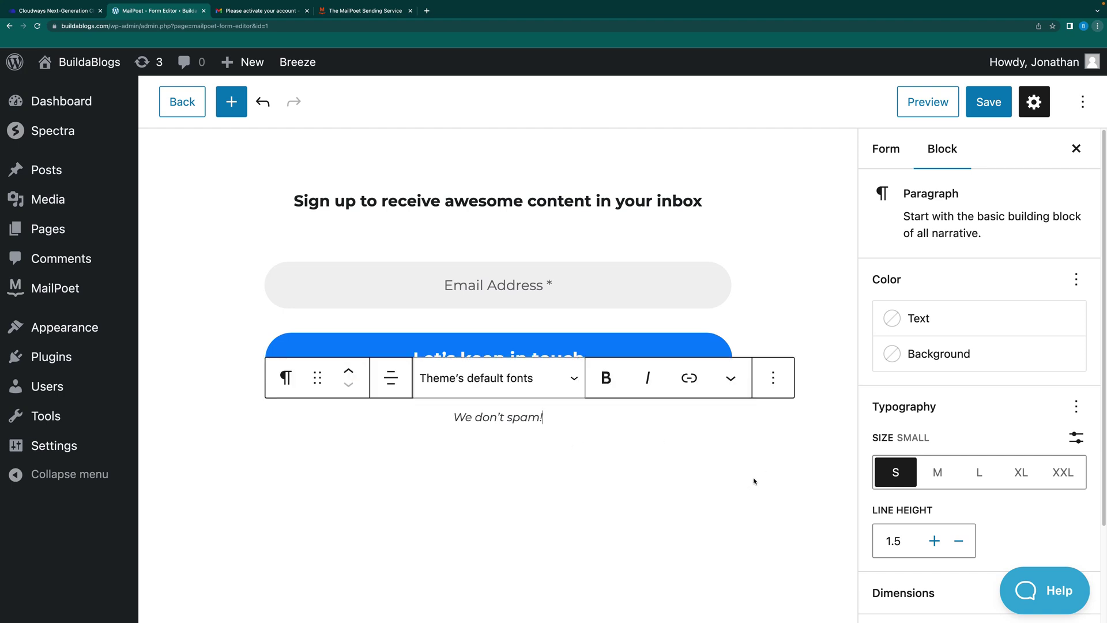
click(988, 104)
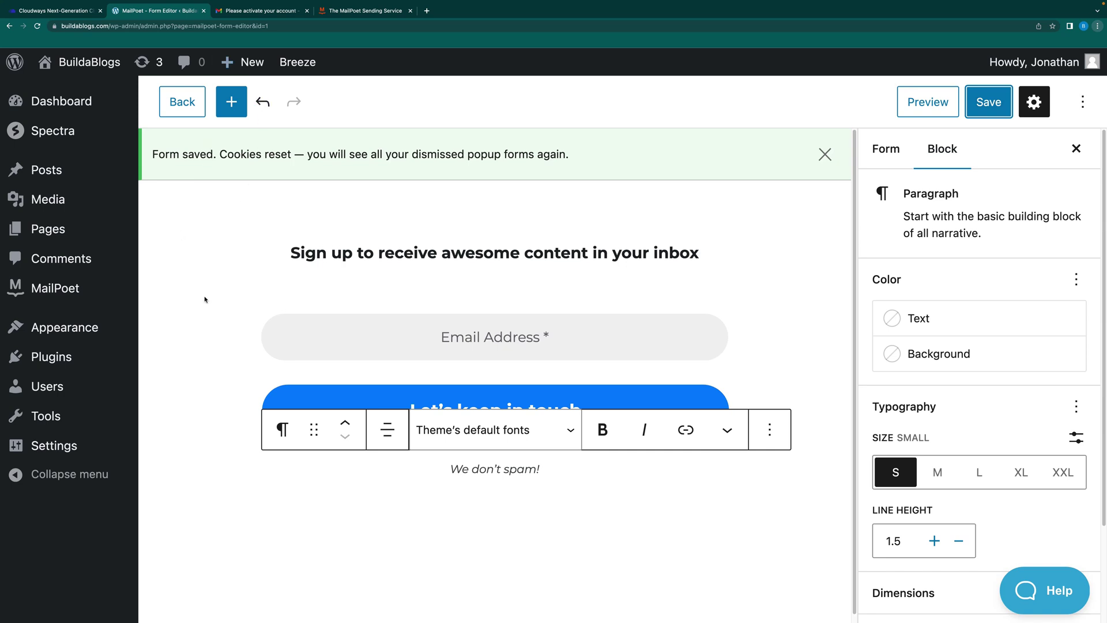
Step: Go to the MailPoet home page and scroll to 'Start engaging with your customers'
click(60, 292)
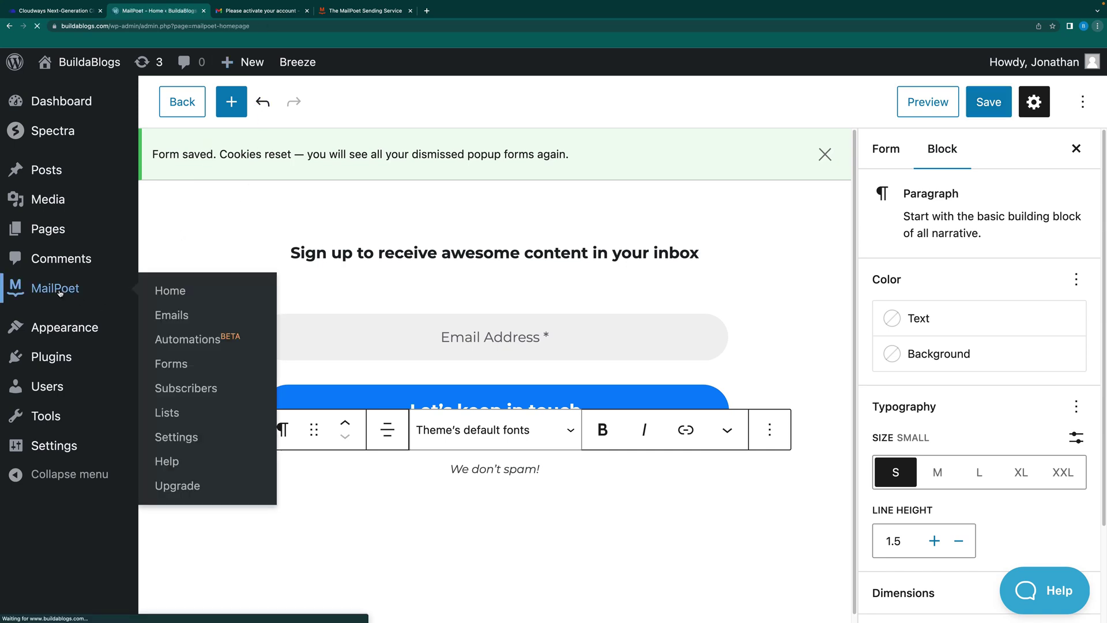
scroll(589, 400, down, 2)
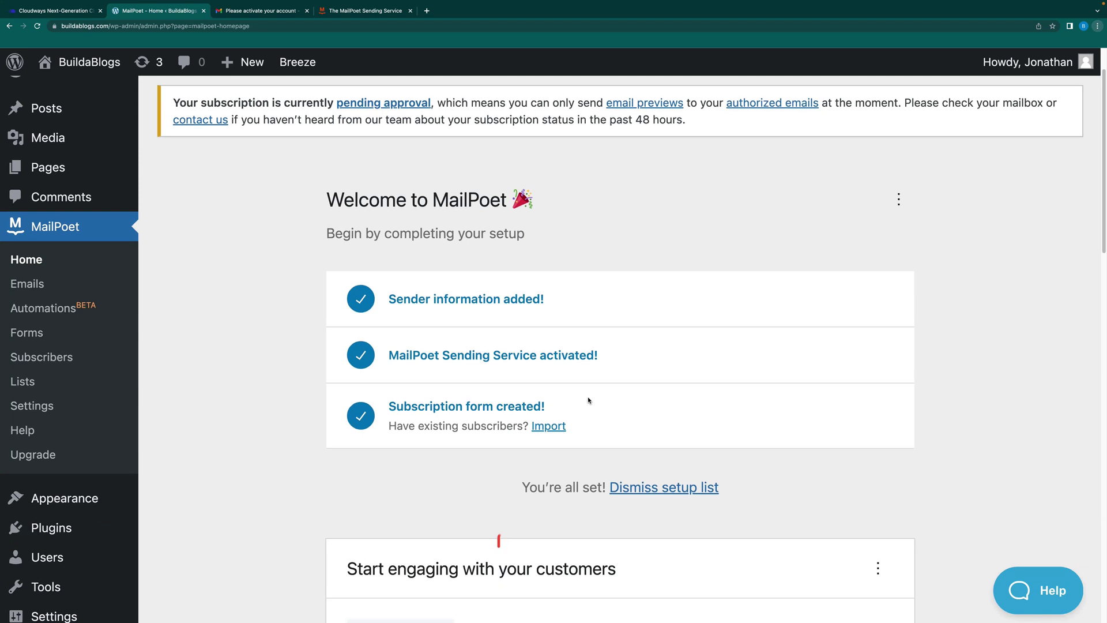
scroll(589, 400, down, 7)
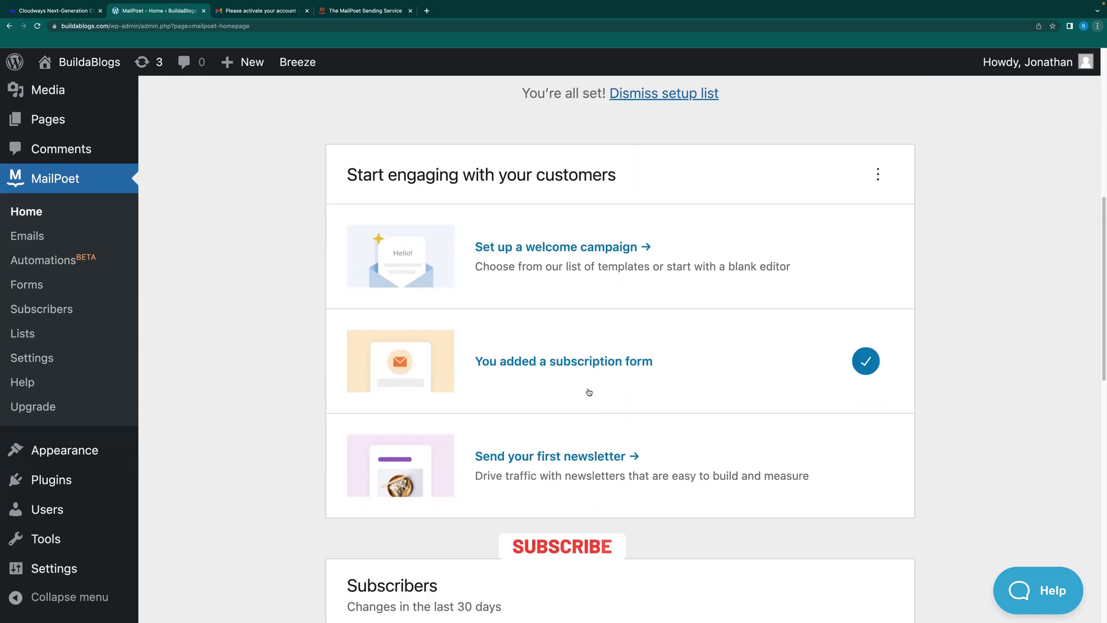
scroll(589, 392, down, 1)
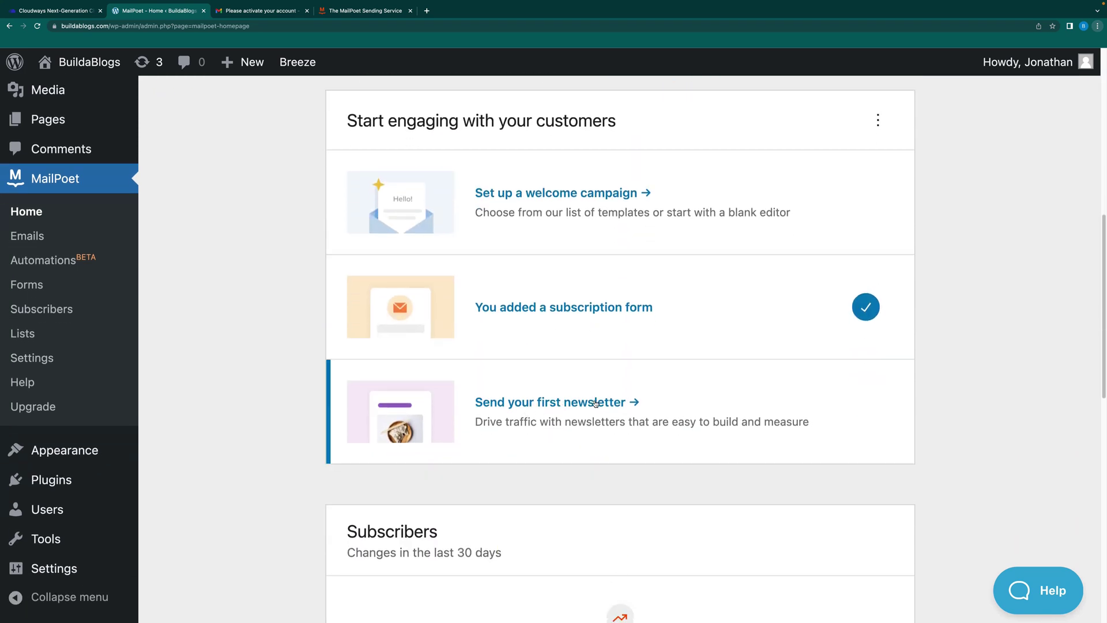
Step: Start a first newsletter and browse the email types, including Latest Post Notifications
click(567, 403)
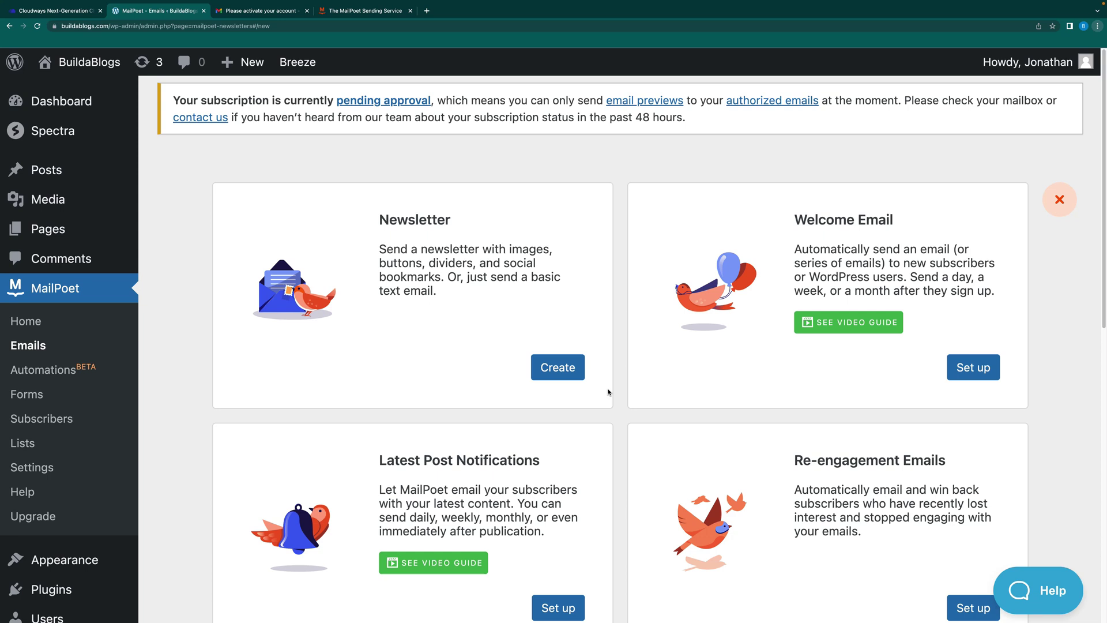
scroll(608, 392, down, 3)
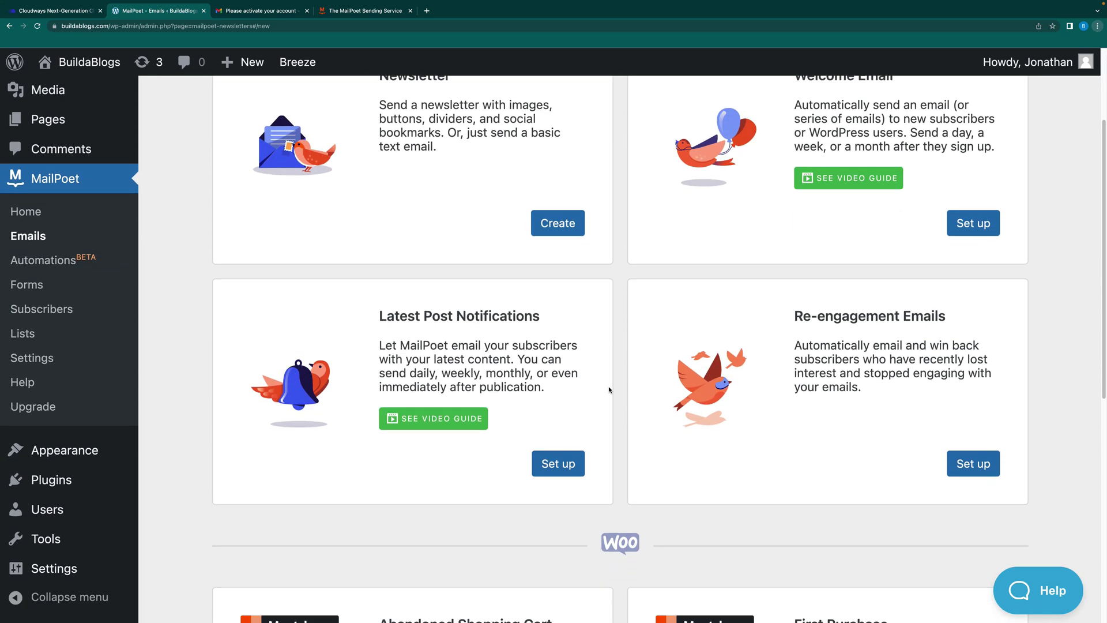
scroll(610, 390, down, 1)
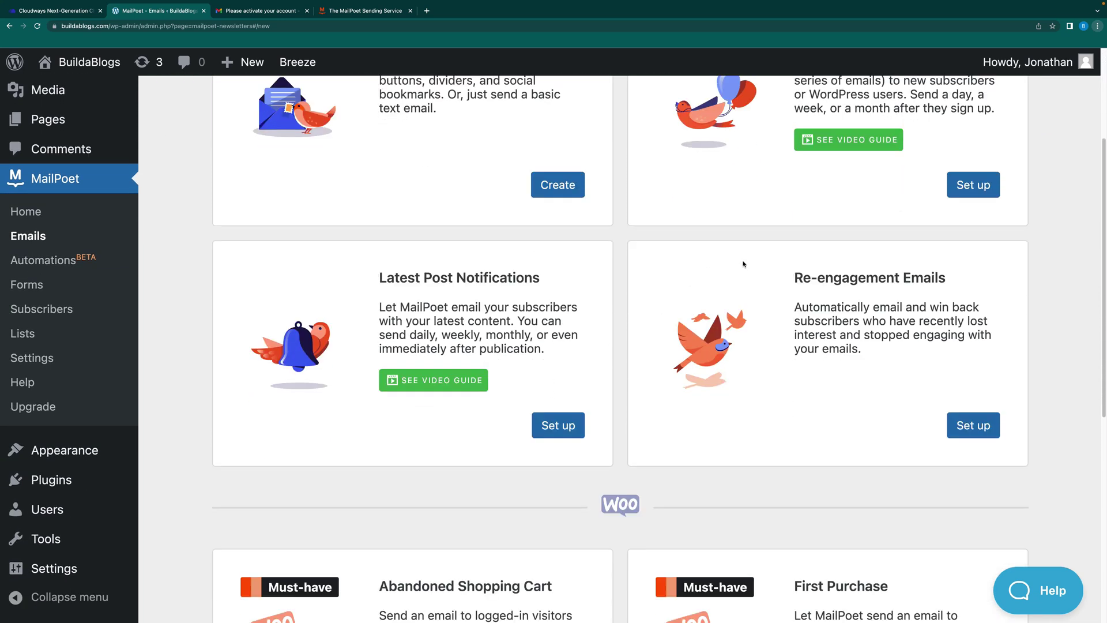
scroll(743, 264, up, 3)
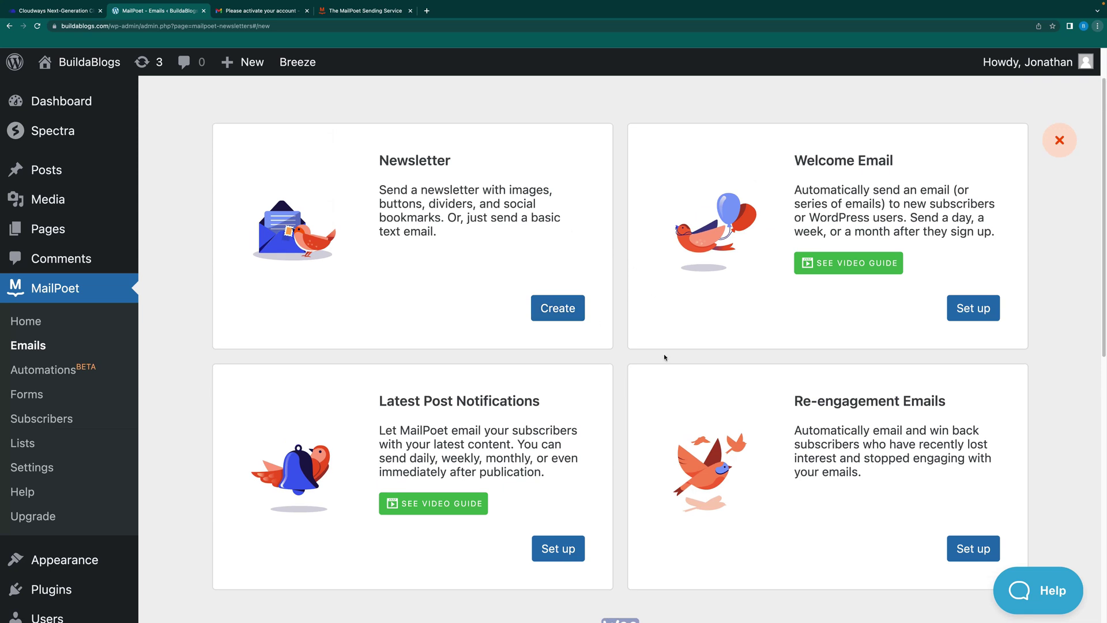
scroll(644, 367, down, 4)
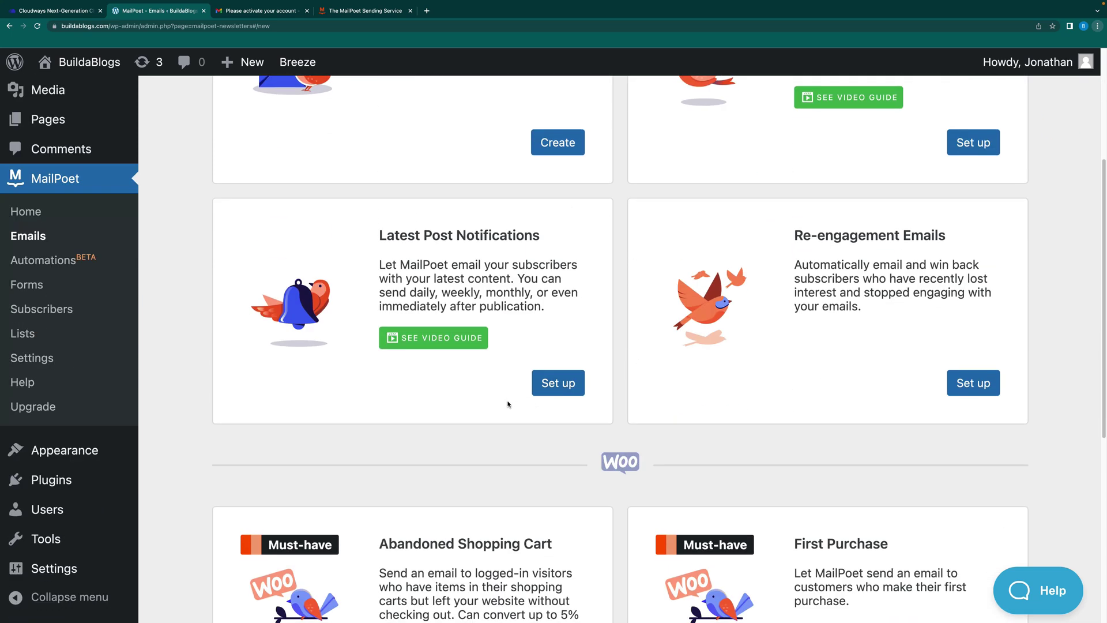
scroll(650, 461, down, 5)
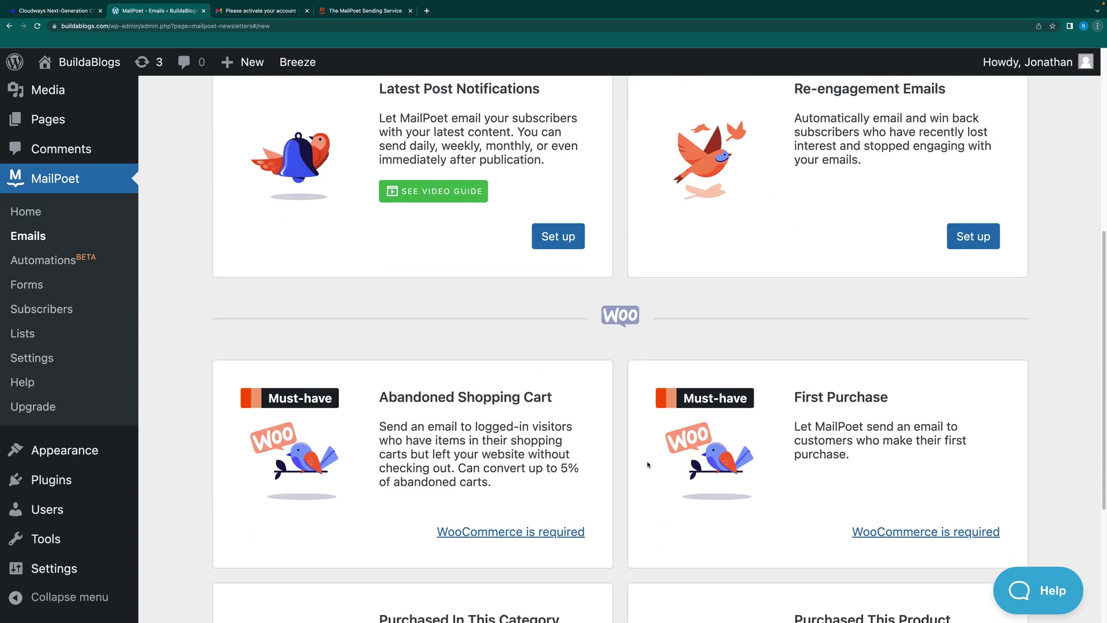
scroll(569, 430, up, 5)
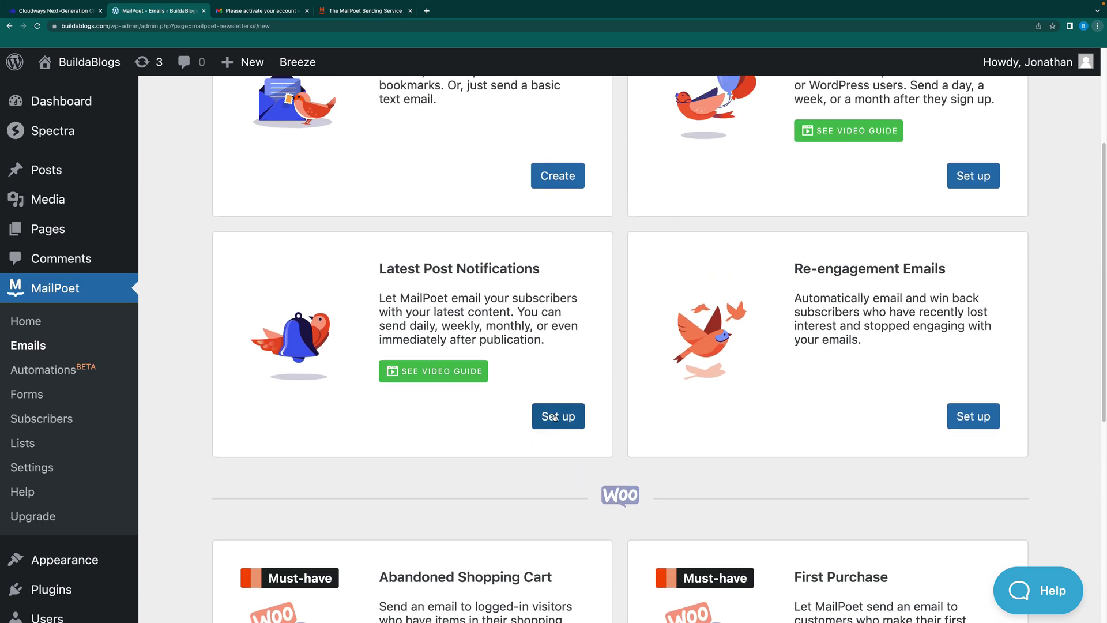
Step: Set up a Latest Post Notification sent immediately after publishing
click(554, 417)
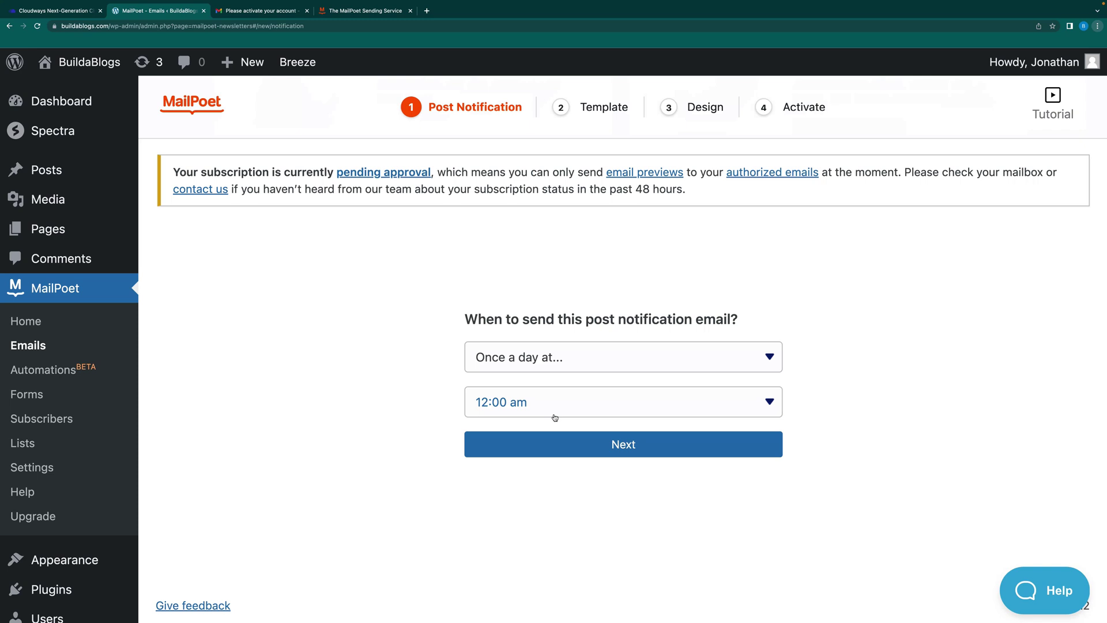
click(585, 364)
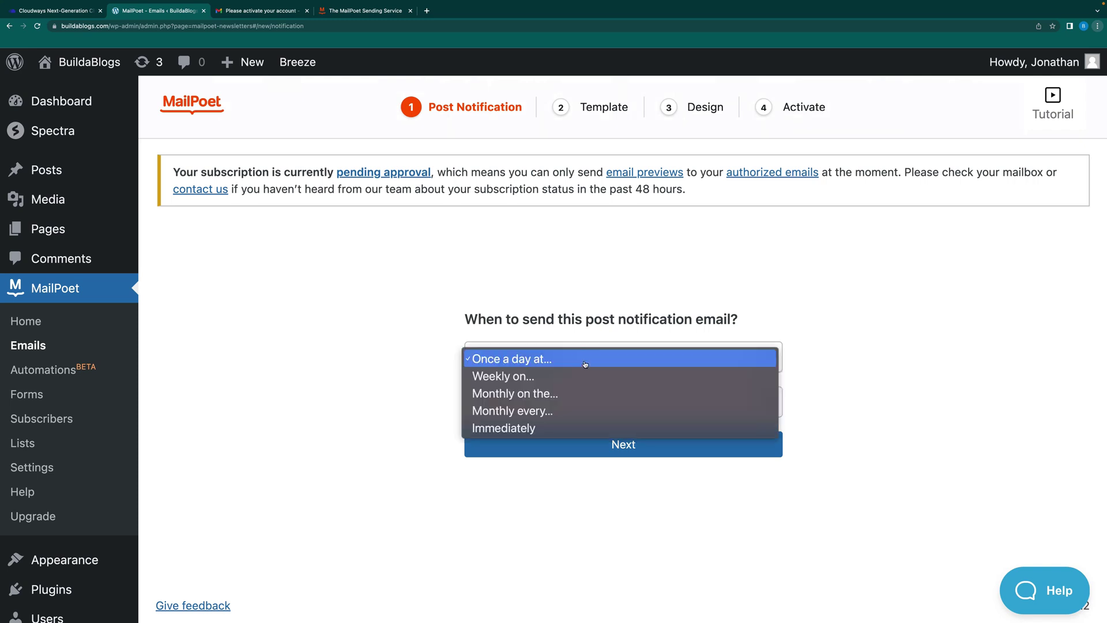
click(564, 424)
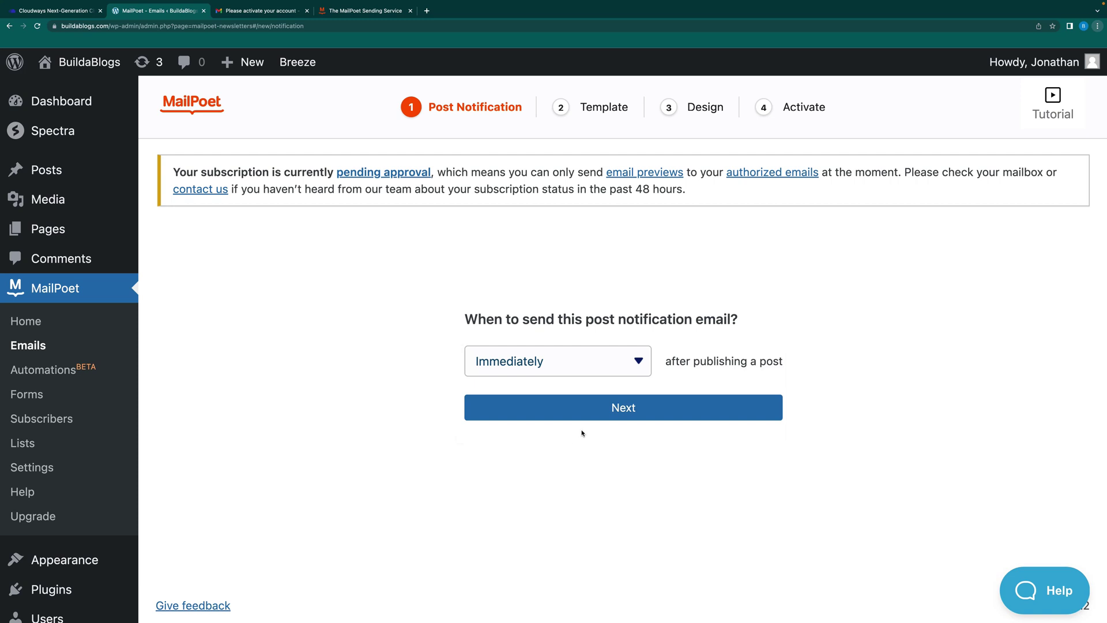
click(588, 362)
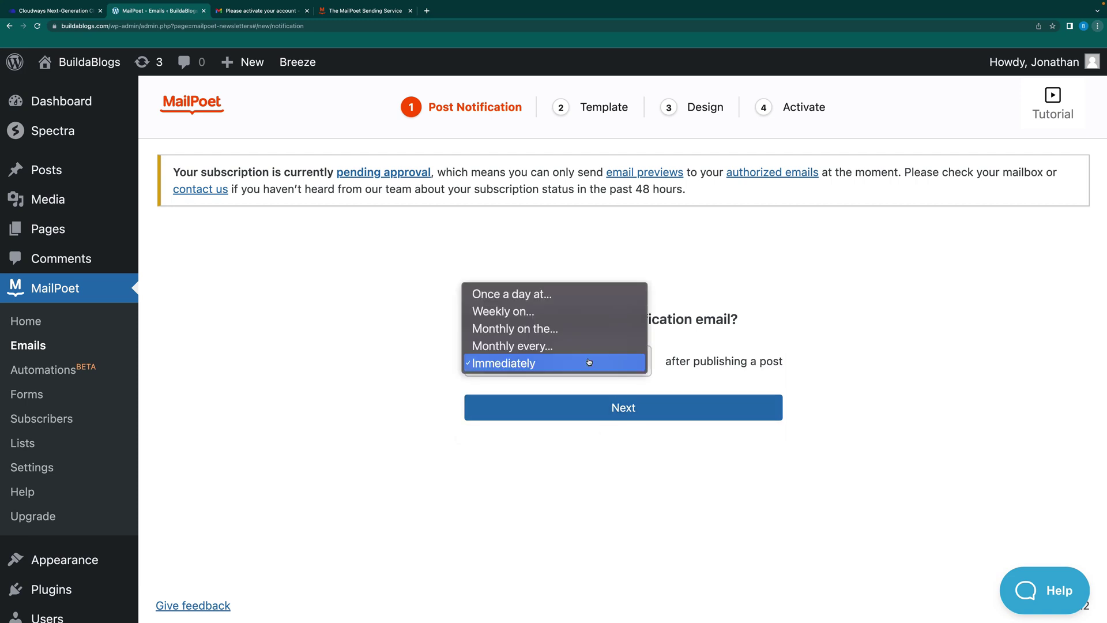
click(387, 369)
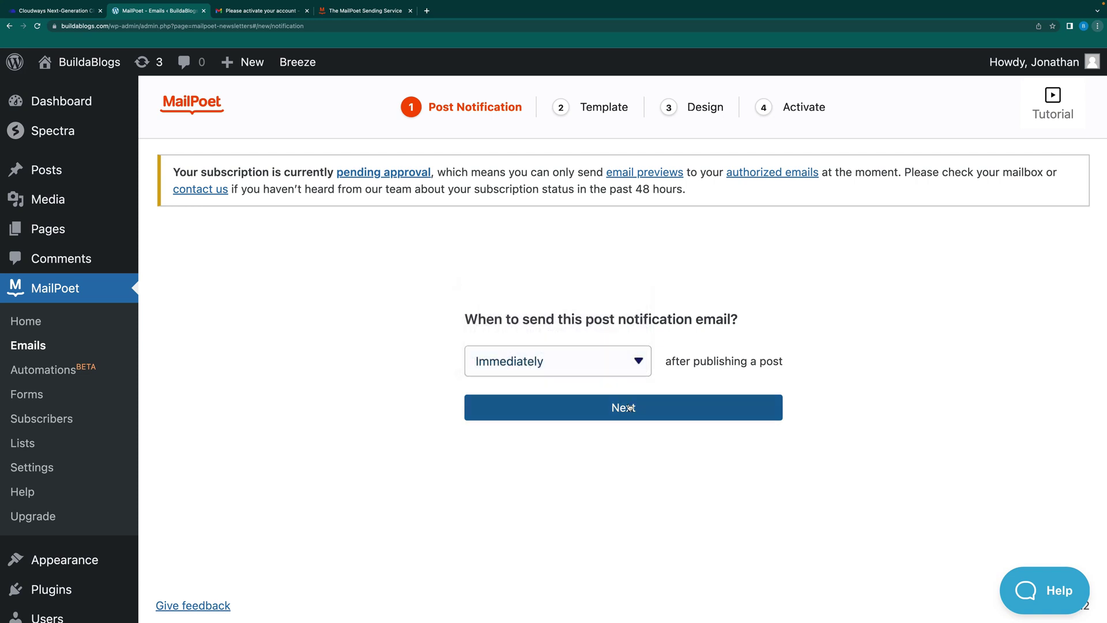
Step: Choose the Science Weekly template for the notification email
click(630, 408)
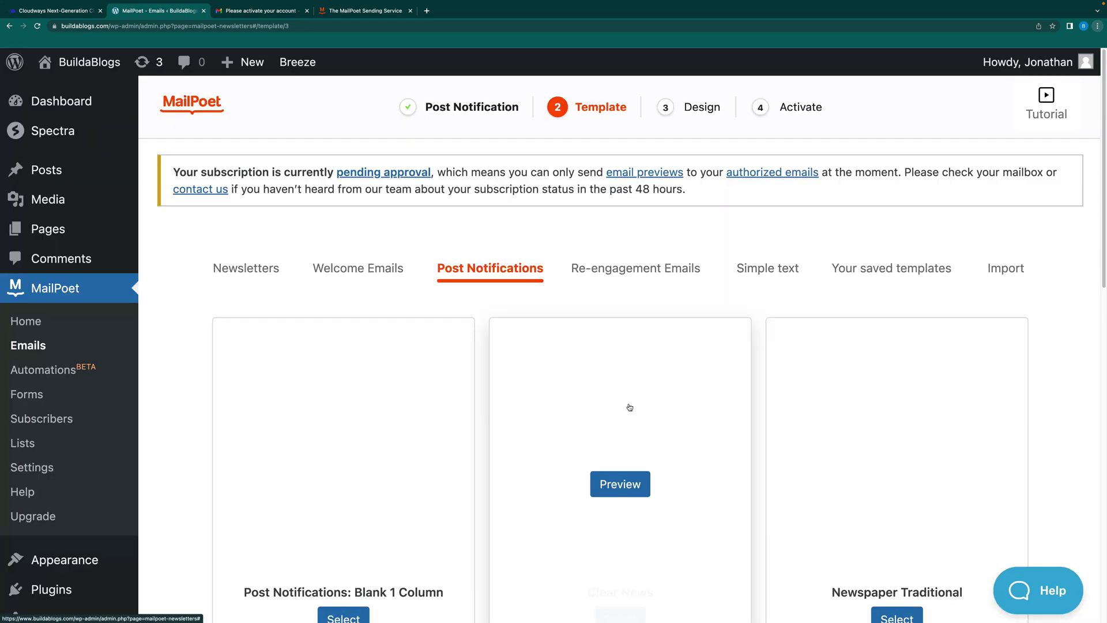
scroll(674, 448, down, 1)
scroll(673, 448, down, 8)
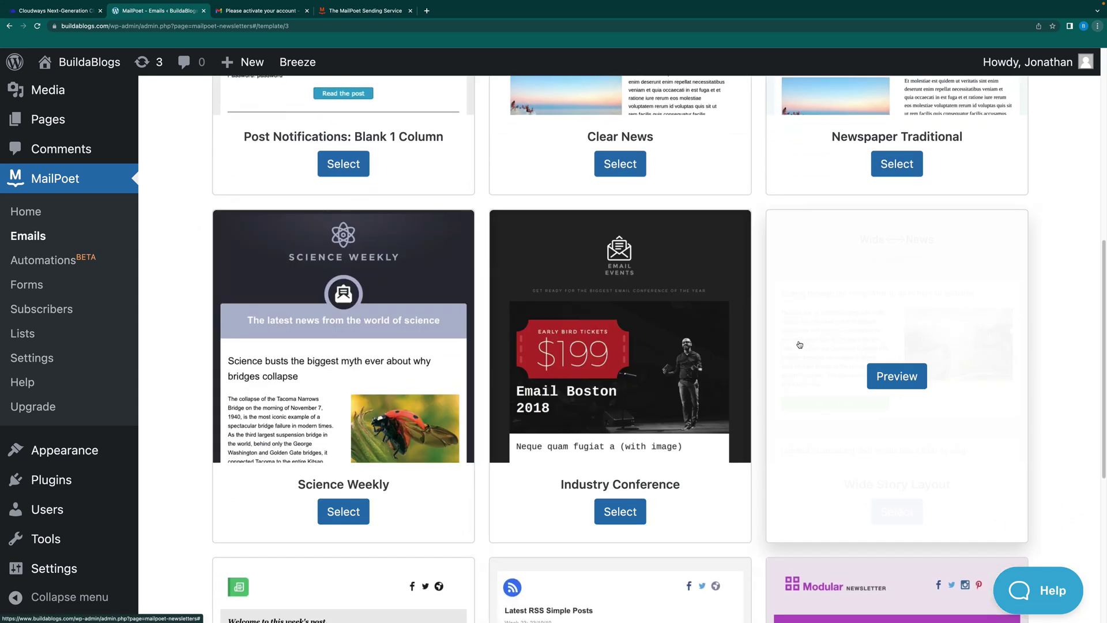
click(362, 524)
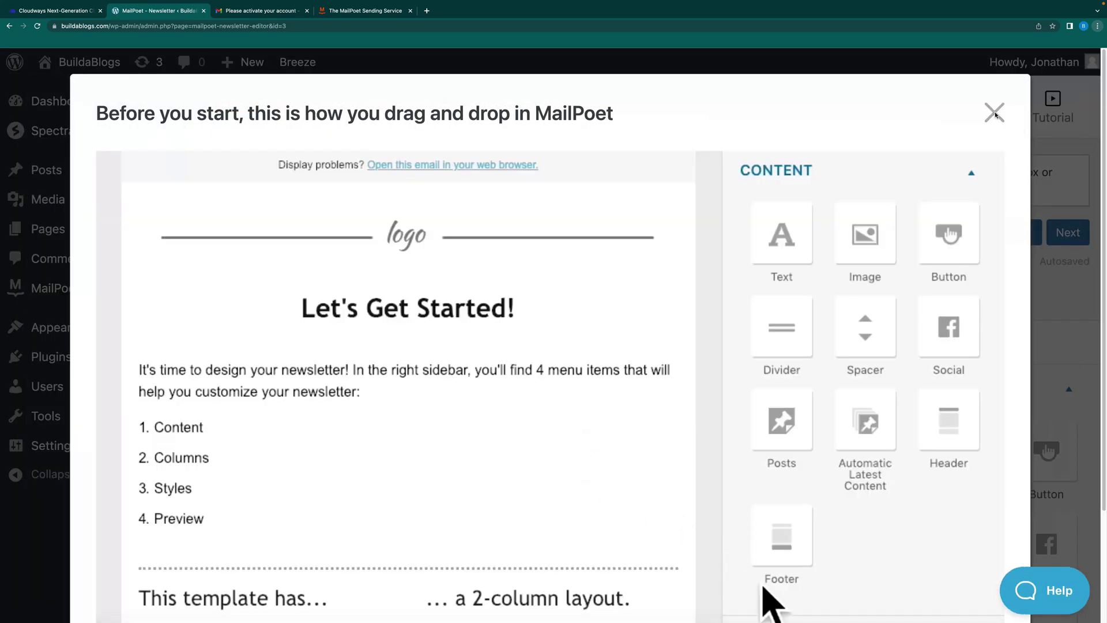
Step: Dismiss the tutorial and delete the Science Weekly logo header block
click(995, 114)
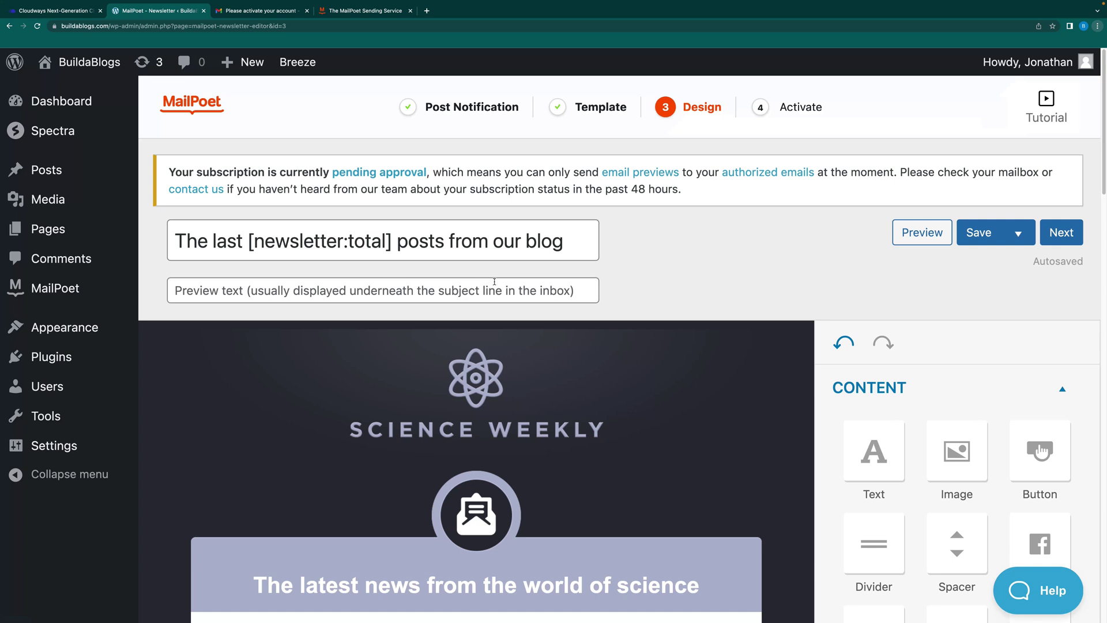
scroll(611, 346, down, 2)
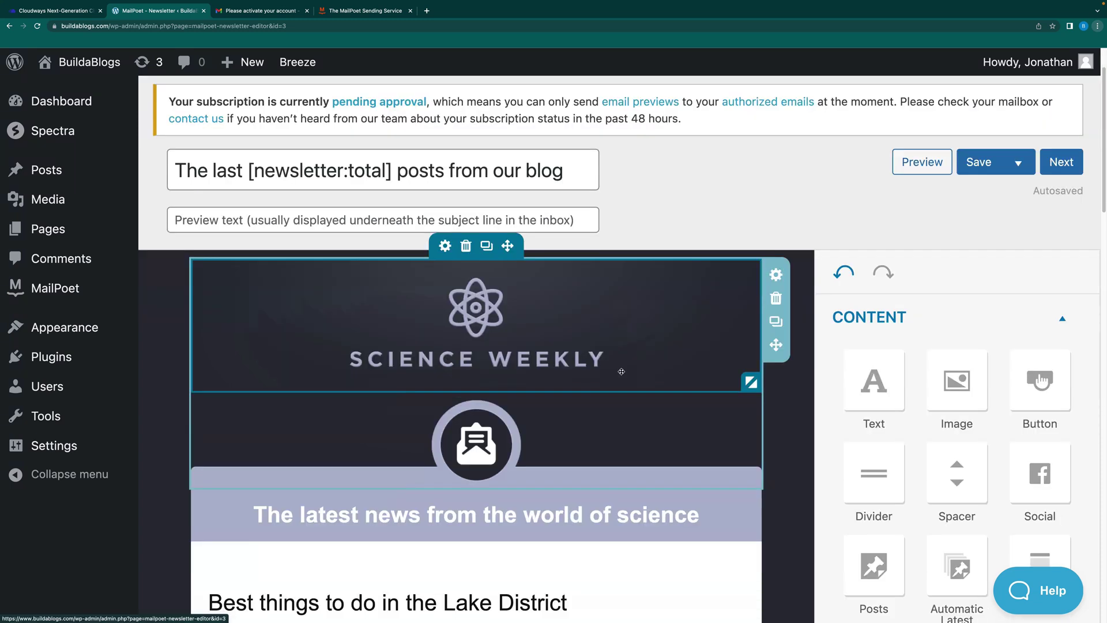
scroll(621, 371, down, 2)
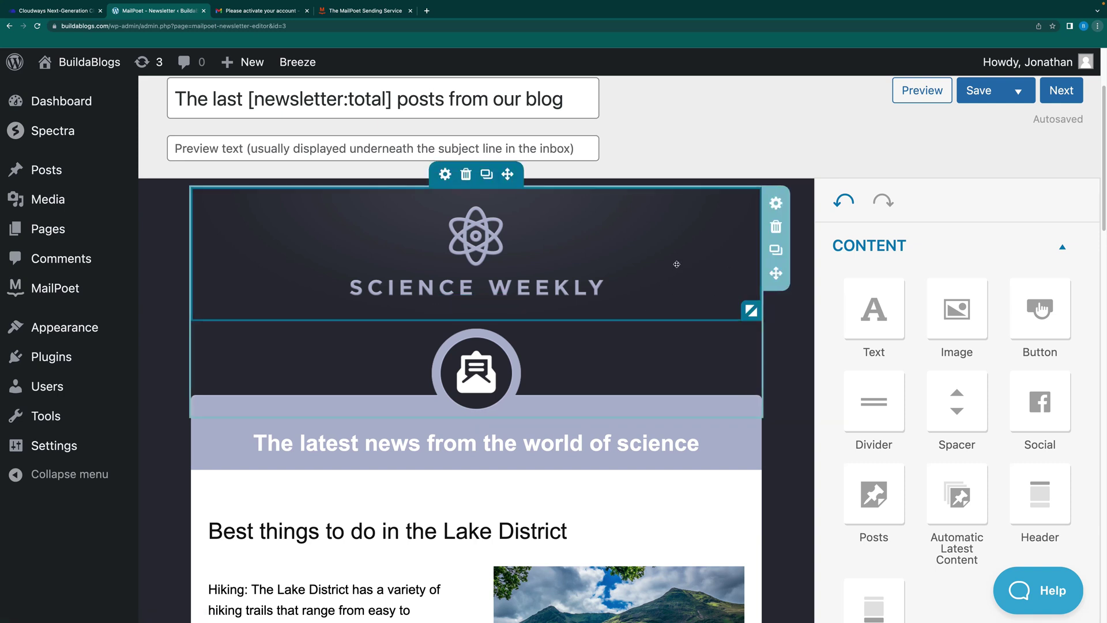
click(775, 227)
click(787, 243)
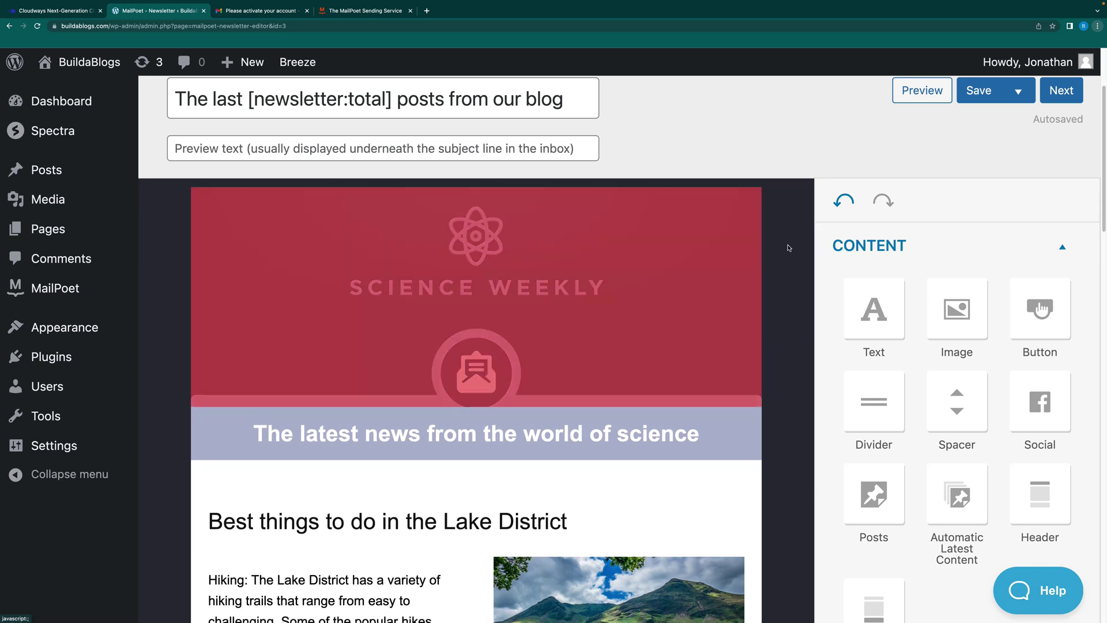
click(701, 211)
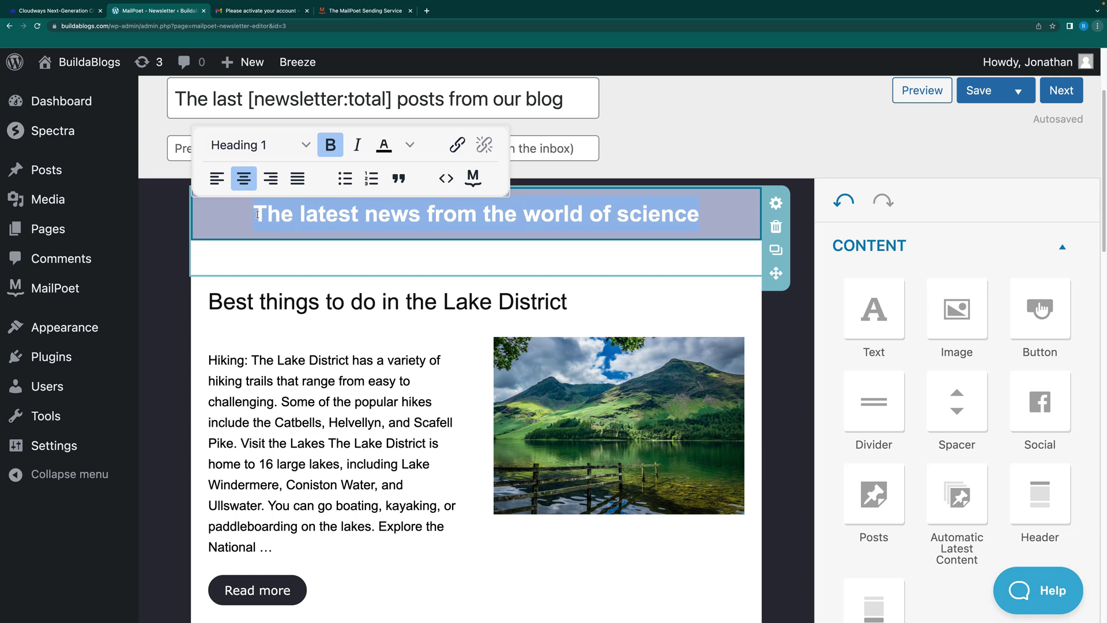
Step: Change the heading to 'BuildaBlogs Newsletter' and set its section background to dark #2b2d37
text(Builda)
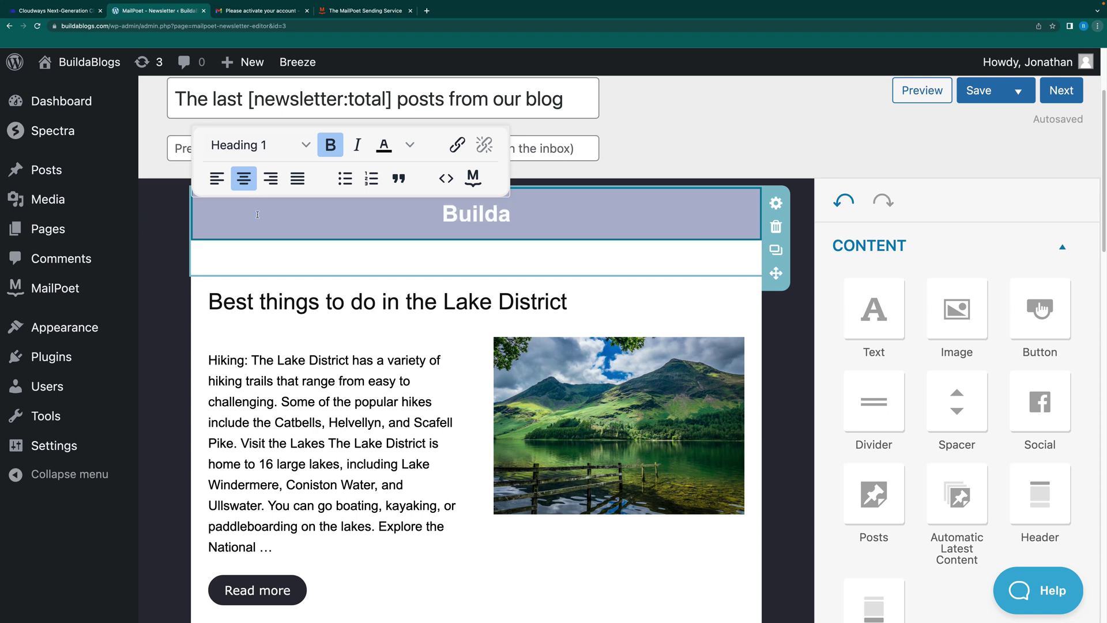
text(Blo)
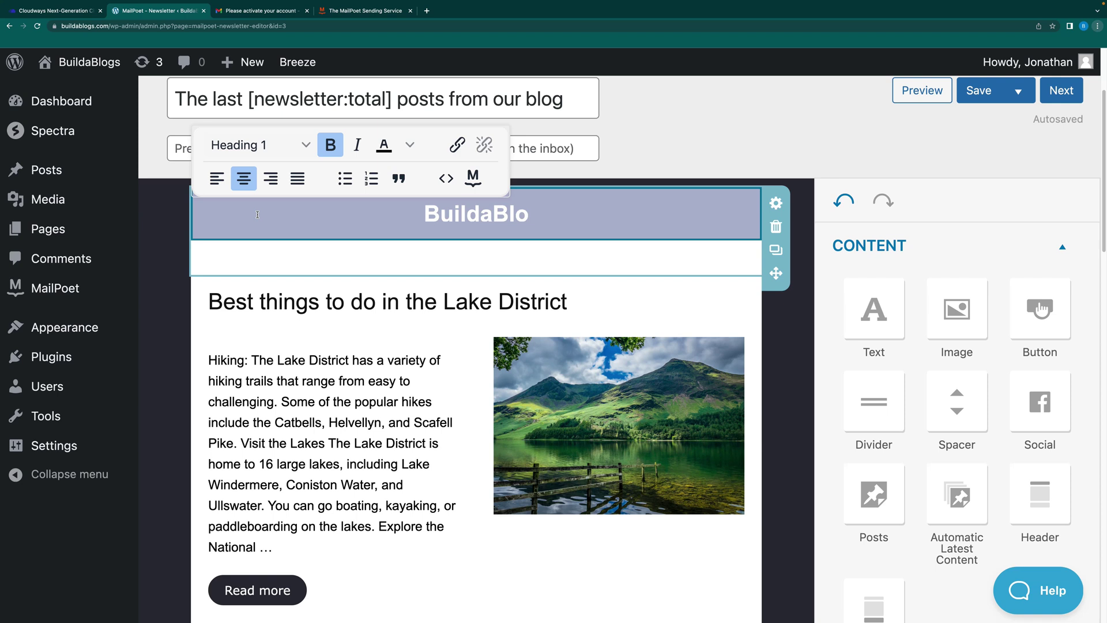
text(gs New)
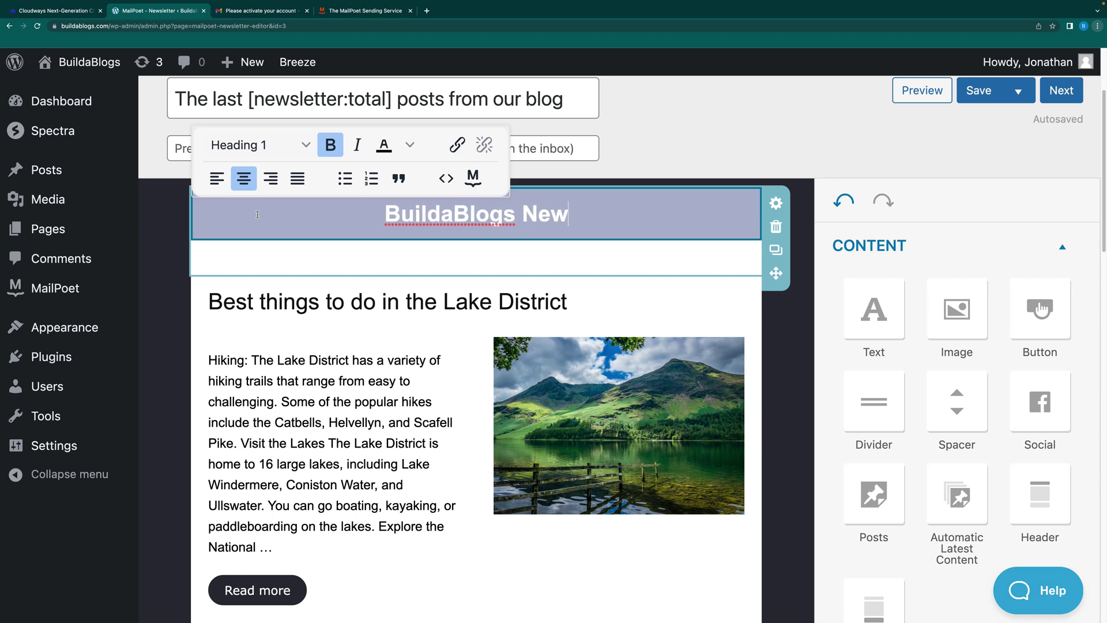
text(sletter)
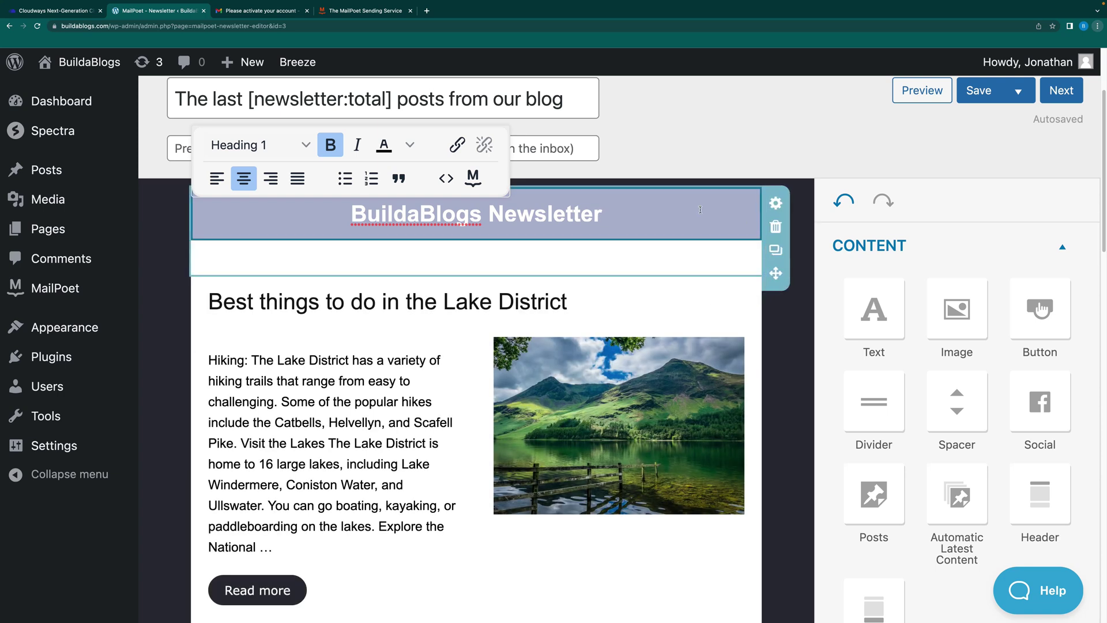
click(776, 204)
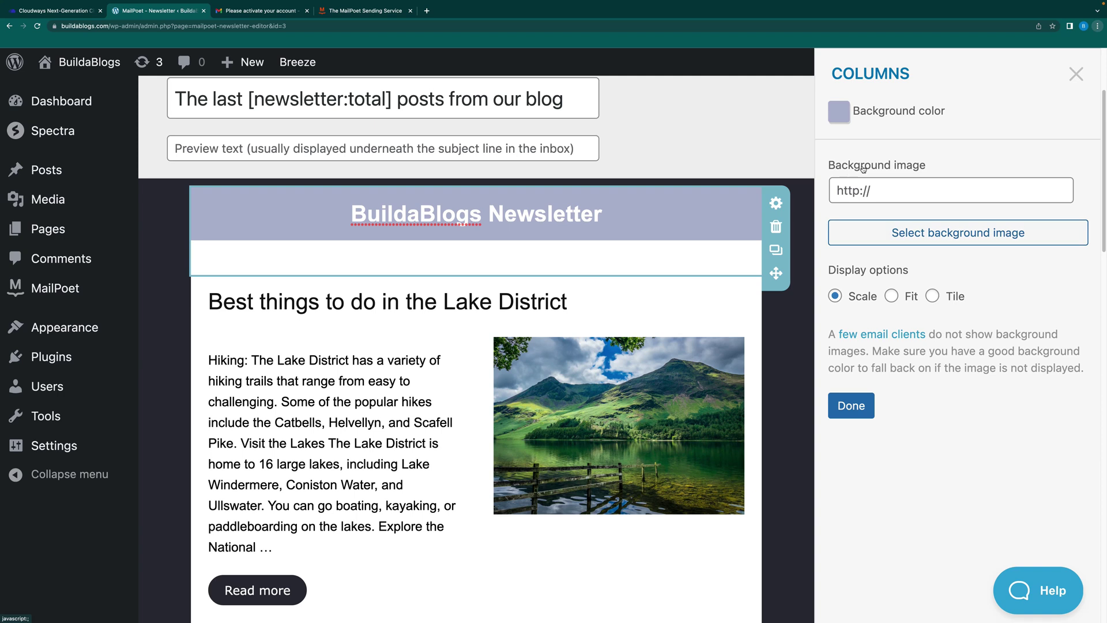
click(839, 111)
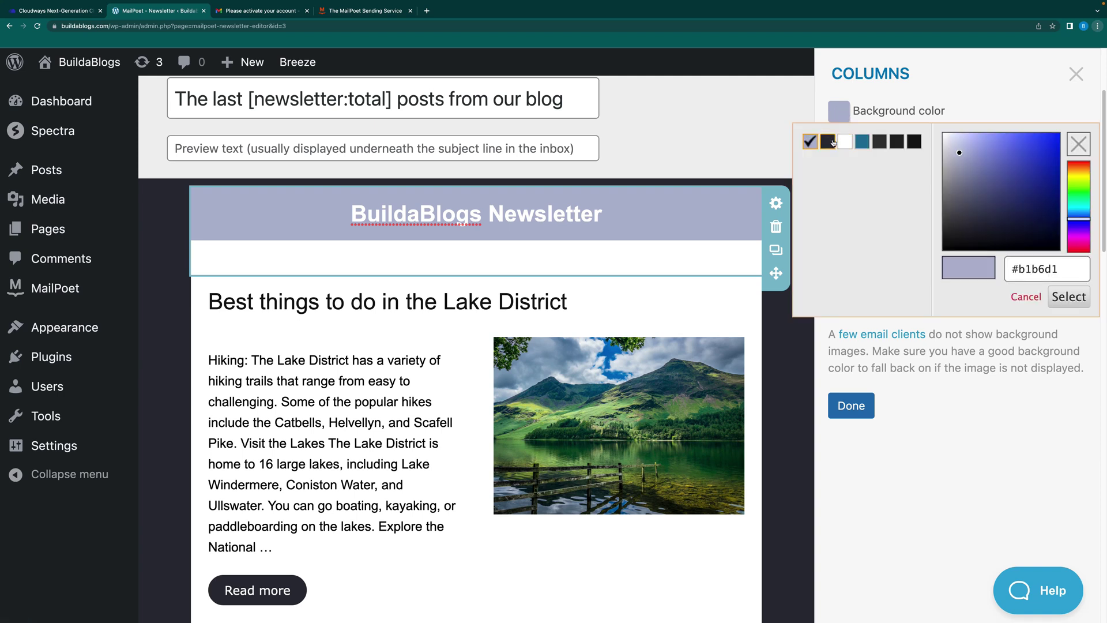
click(831, 143)
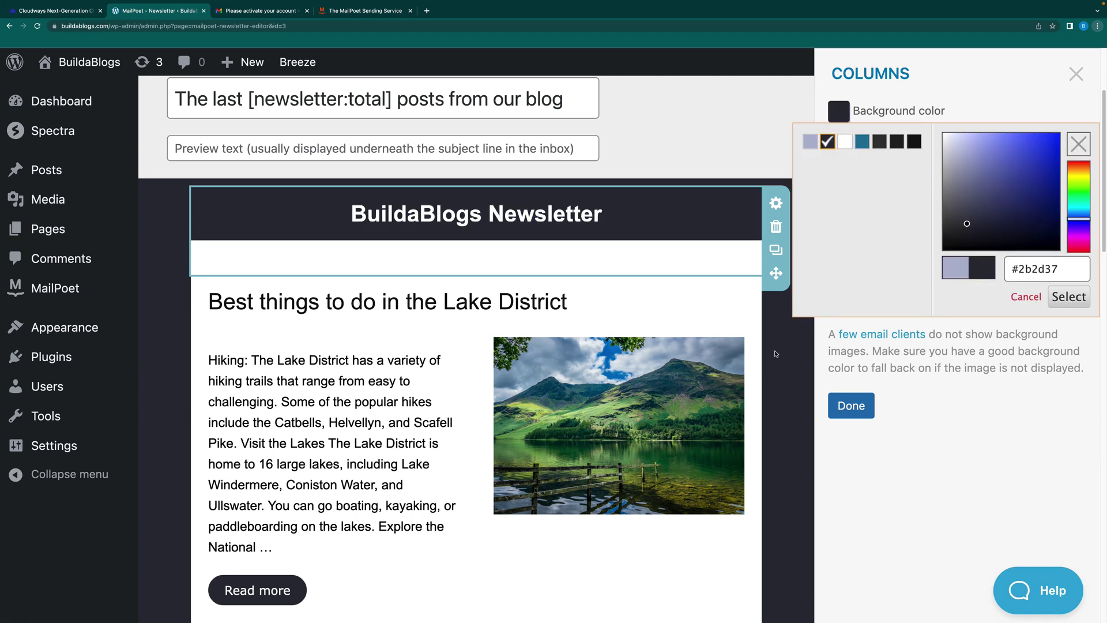
click(775, 353)
Step: Delete the divider and then the 'Download our app!' block, confirming each deletion
scroll(632, 372, down, 6)
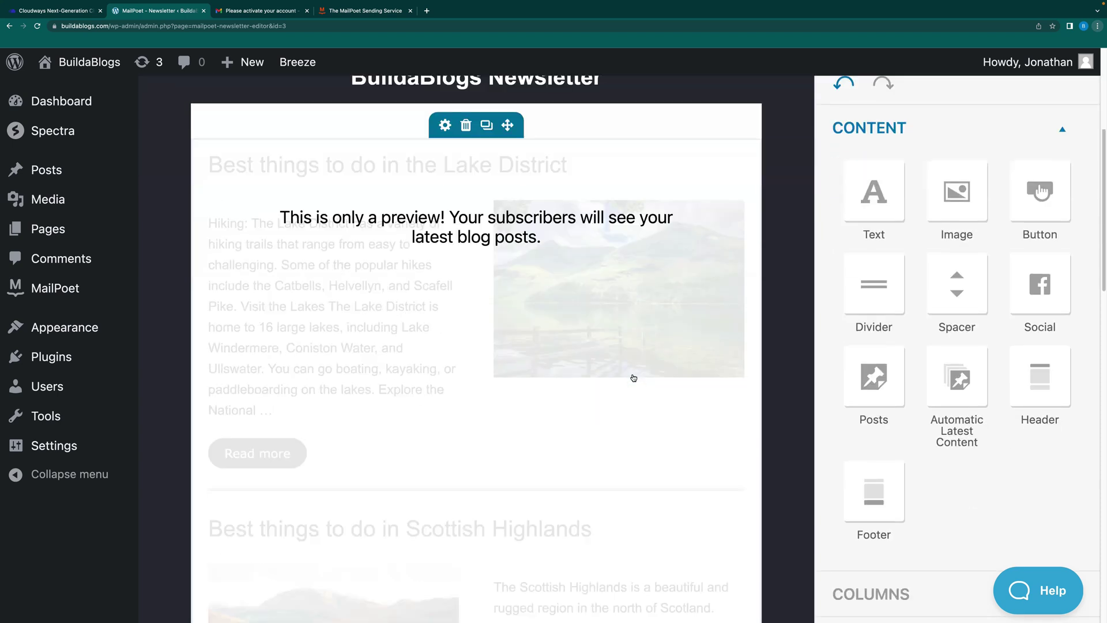
scroll(633, 378, down, 5)
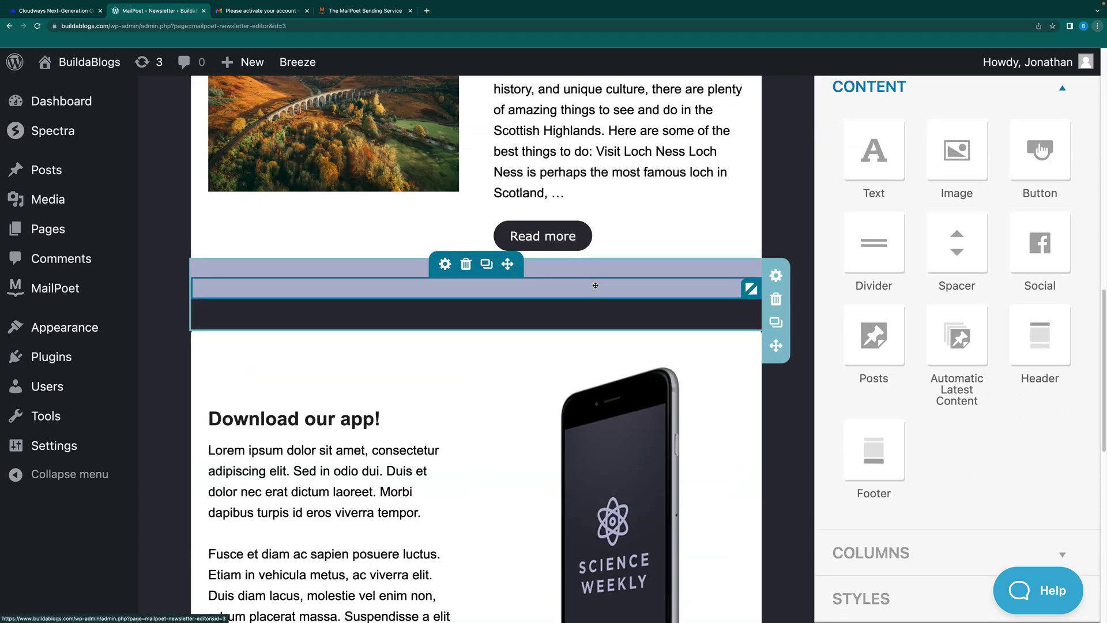
click(776, 301)
click(787, 319)
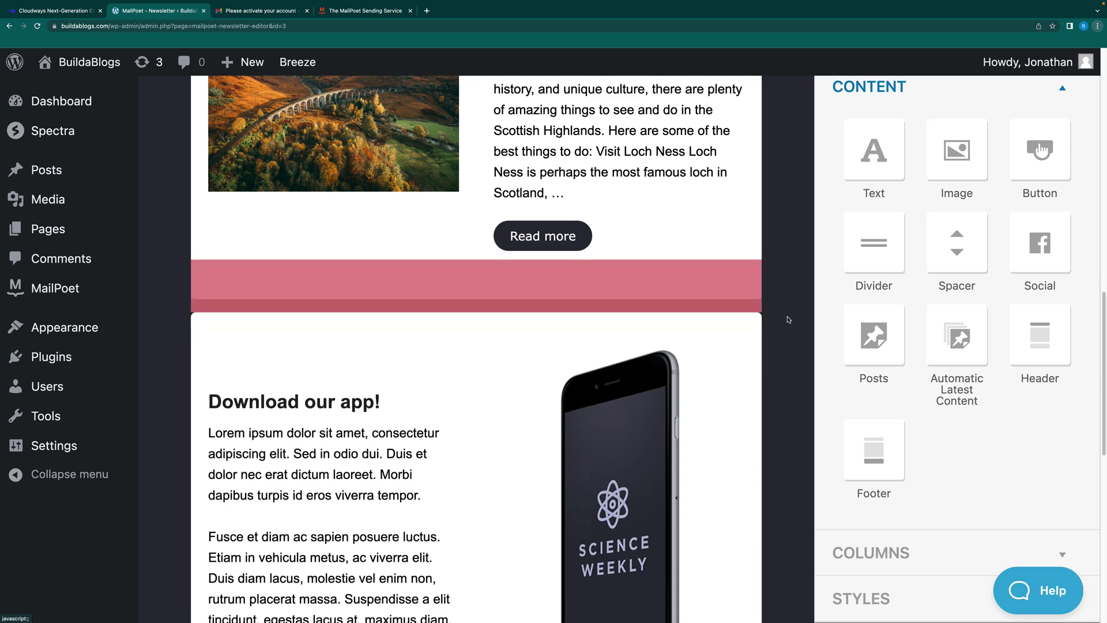
mouse_move(663, 362)
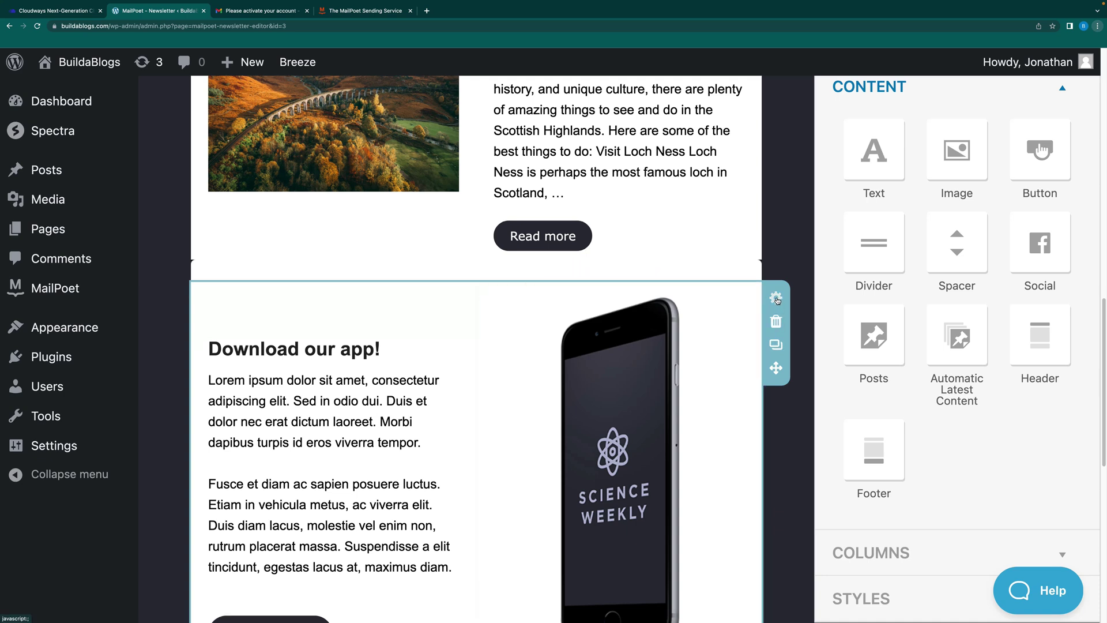
click(776, 323)
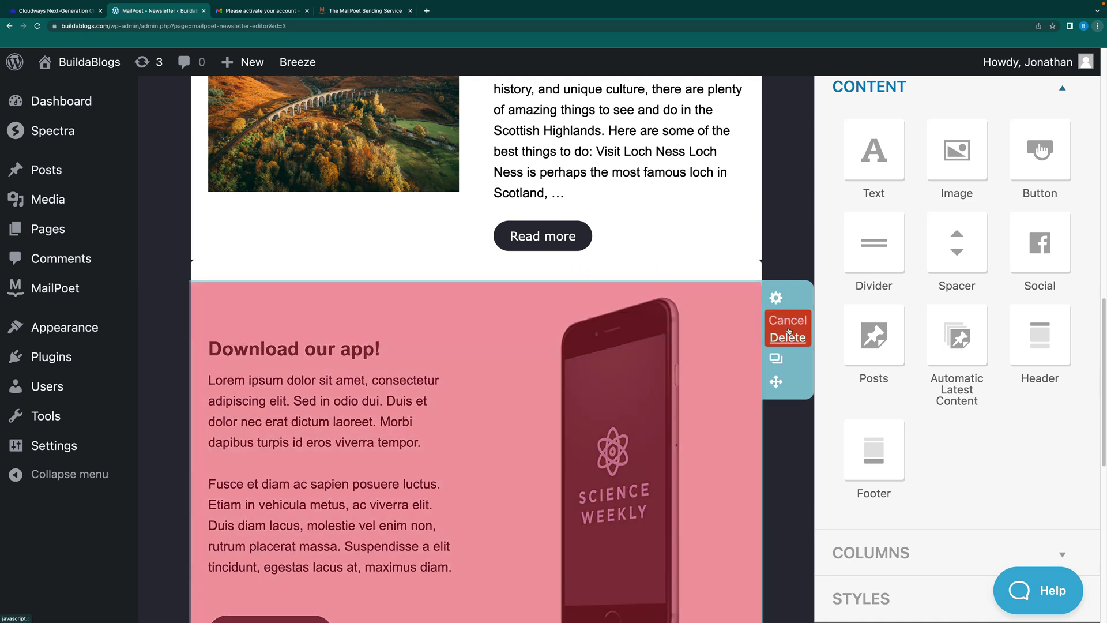
click(790, 337)
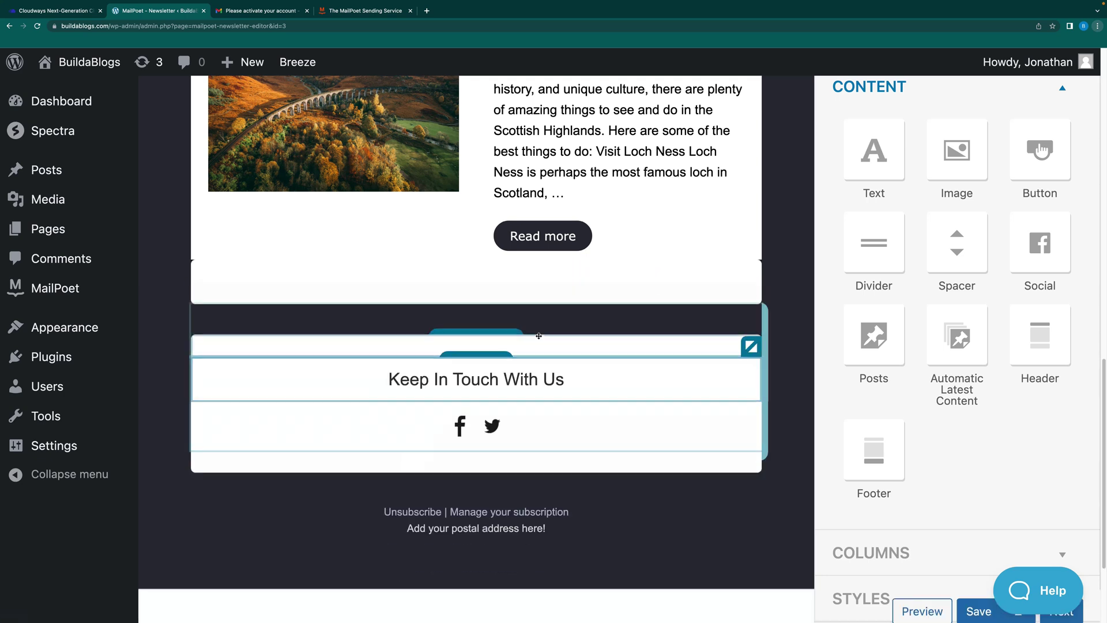
Step: Erase the footer's postal address line and review the social icons' Facebook and Twitter links
click(549, 528)
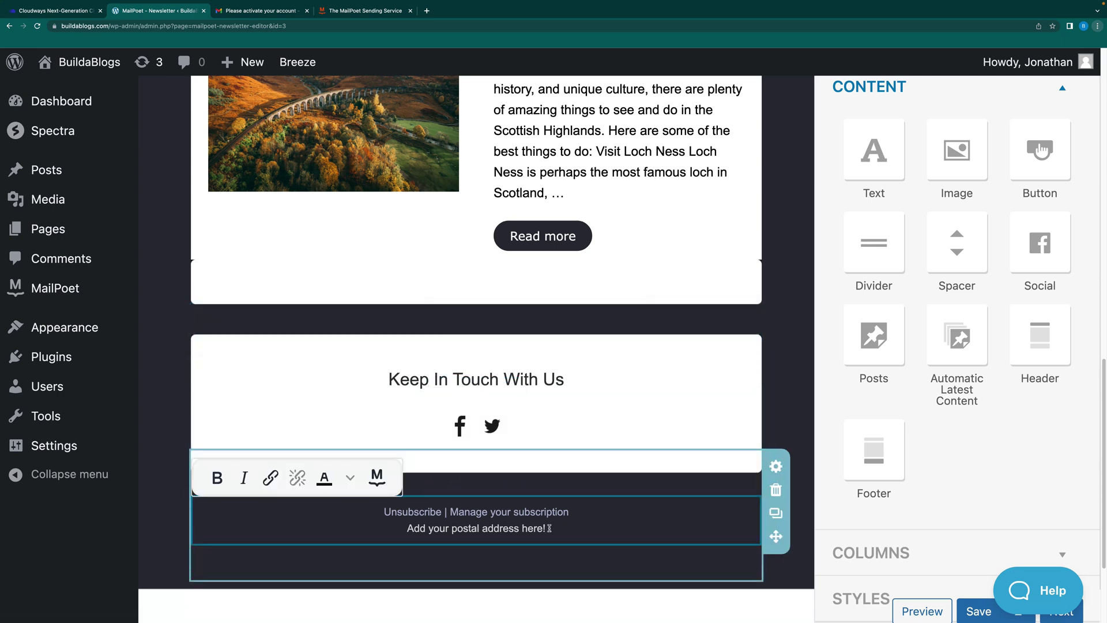
key(BackSpace)
key(BackSpace)
key(BackSpace)
key(BackSpace)
key(BackSpace)
key(BackSpace)
key(BackSpace)
key(BackSpace)
key(BackSpace)
key(BackSpace)
key(BackSpace)
key(BackSpace)
key(BackSpace)
key(BackSpace)
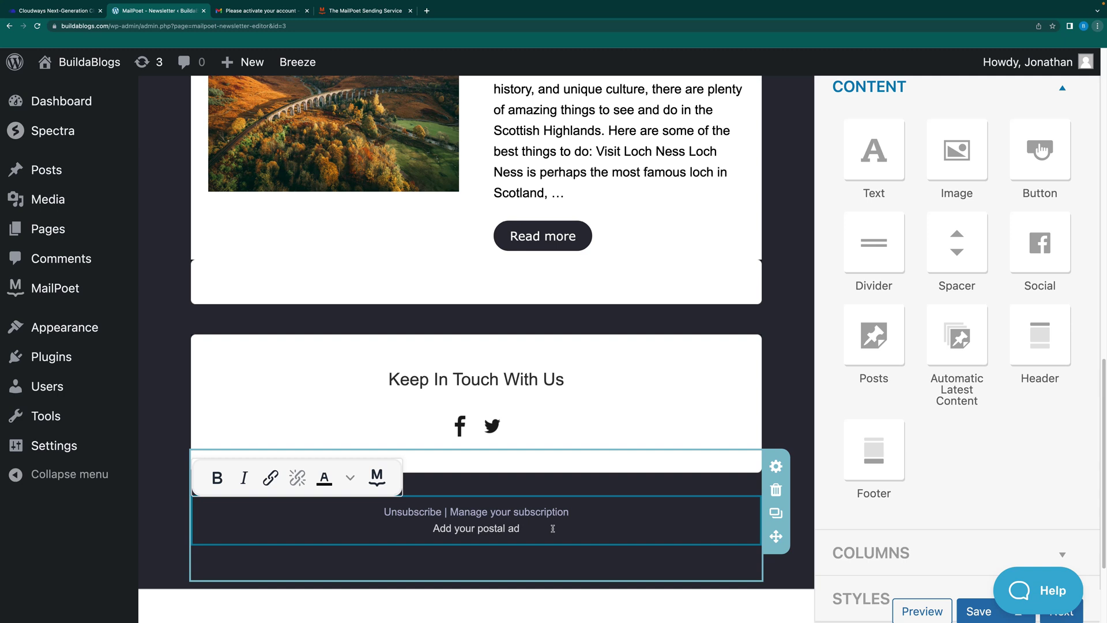
key(BackSpace)
key(BackSpace)
key(BackSpace)
key(BackSpace)
key(BackSpace)
key(BackSpace)
key(BackSpace)
key(BackSpace)
key(BackSpace)
key(BackSpace)
key(BackSpace)
key(BackSpace)
key(BackSpace)
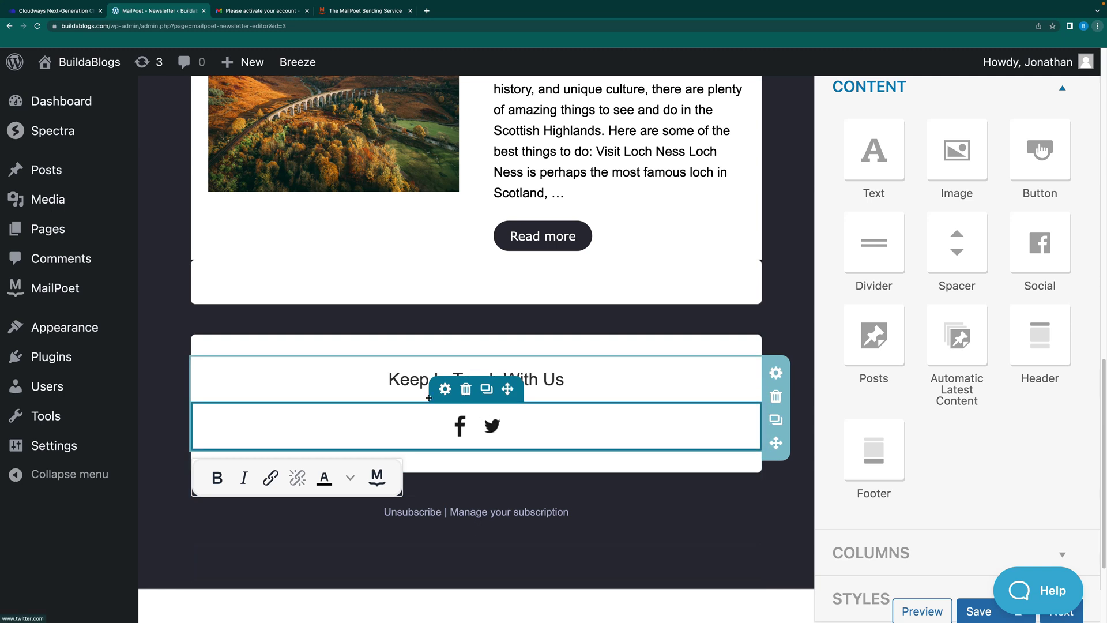
click(444, 394)
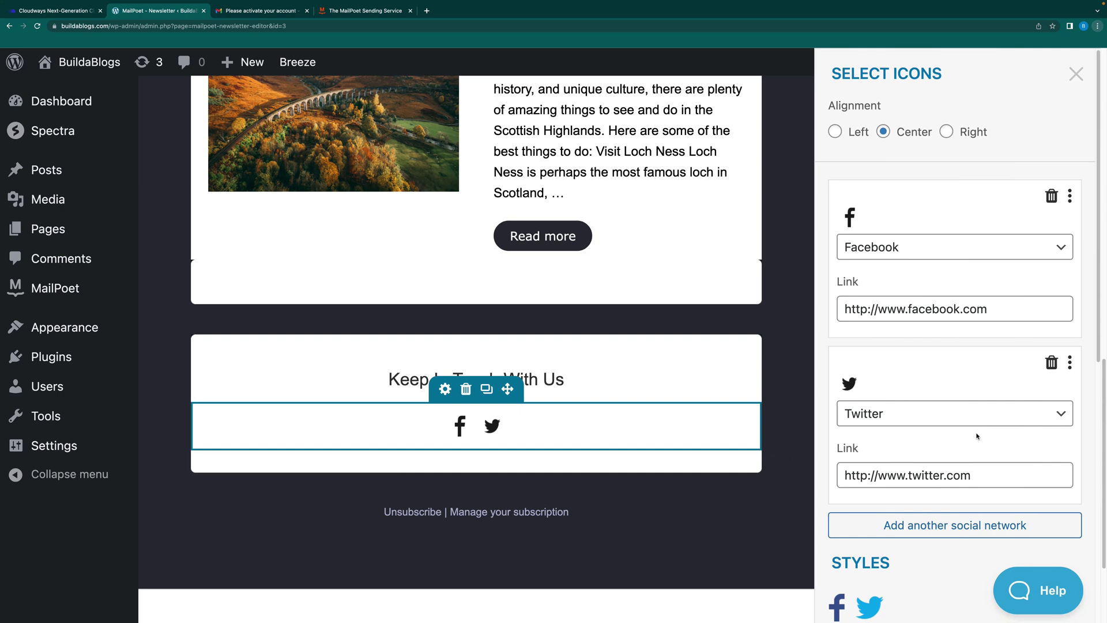
scroll(978, 436, down, 4)
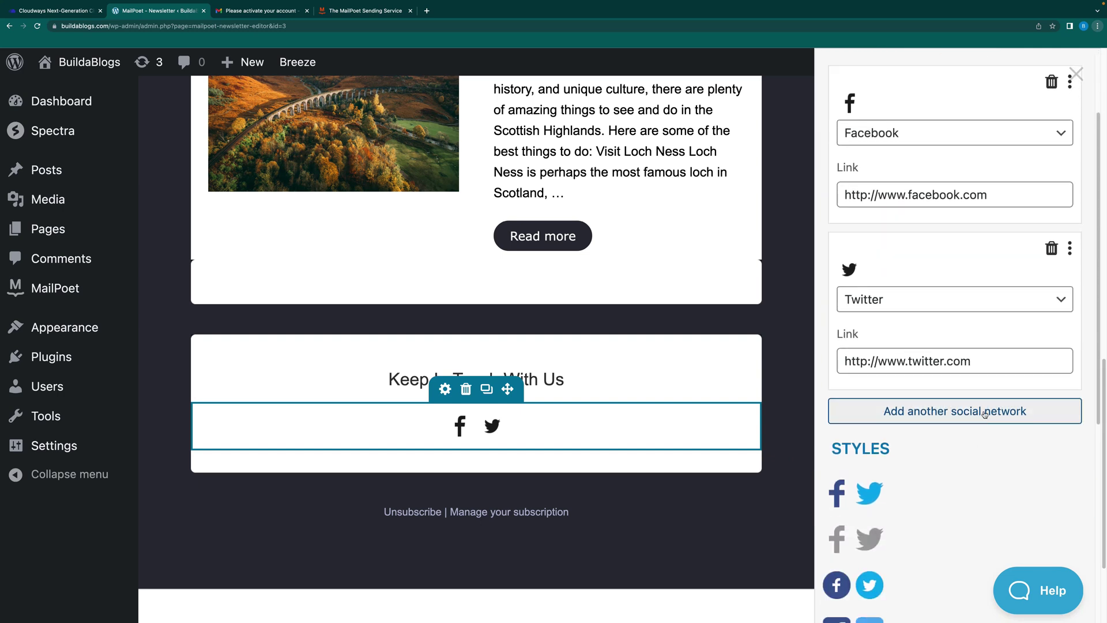
scroll(983, 414, up, 4)
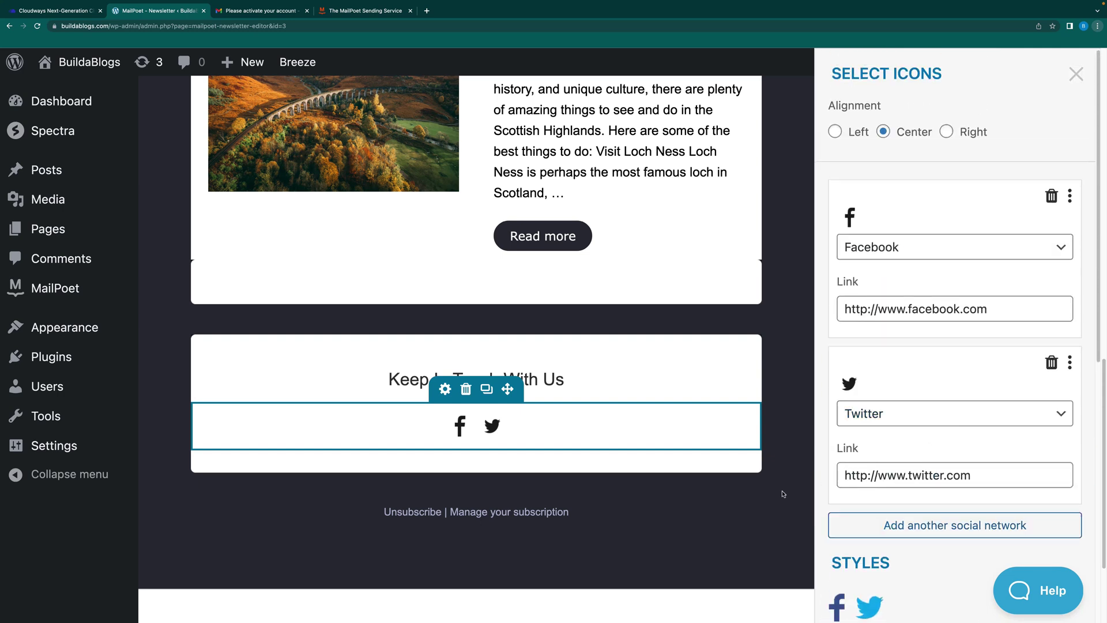
click(1076, 74)
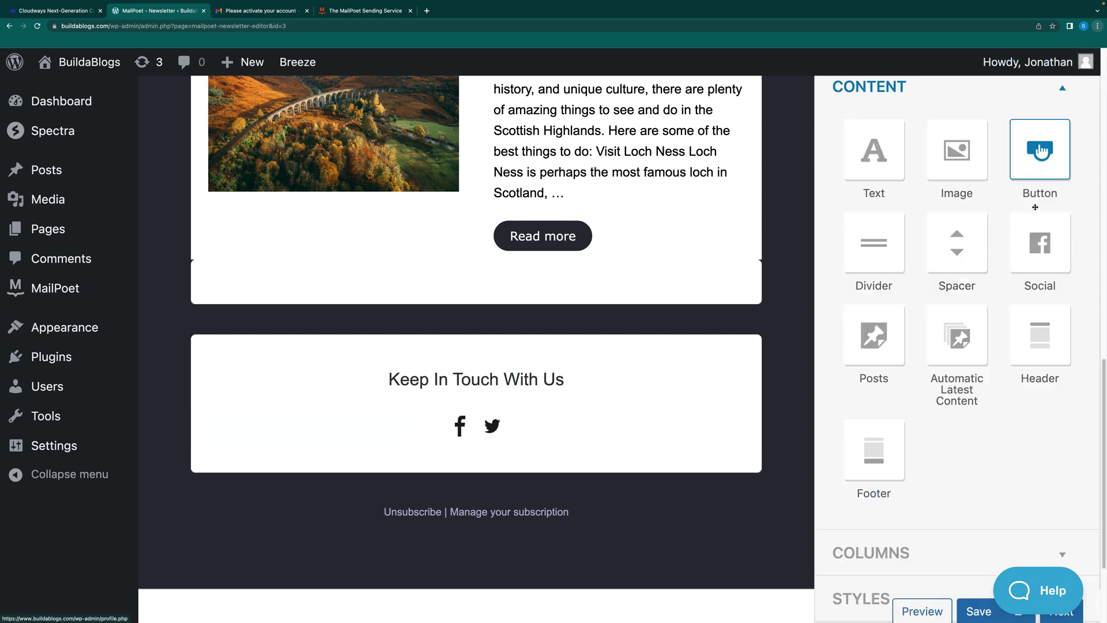
scroll(1045, 141, up, 3)
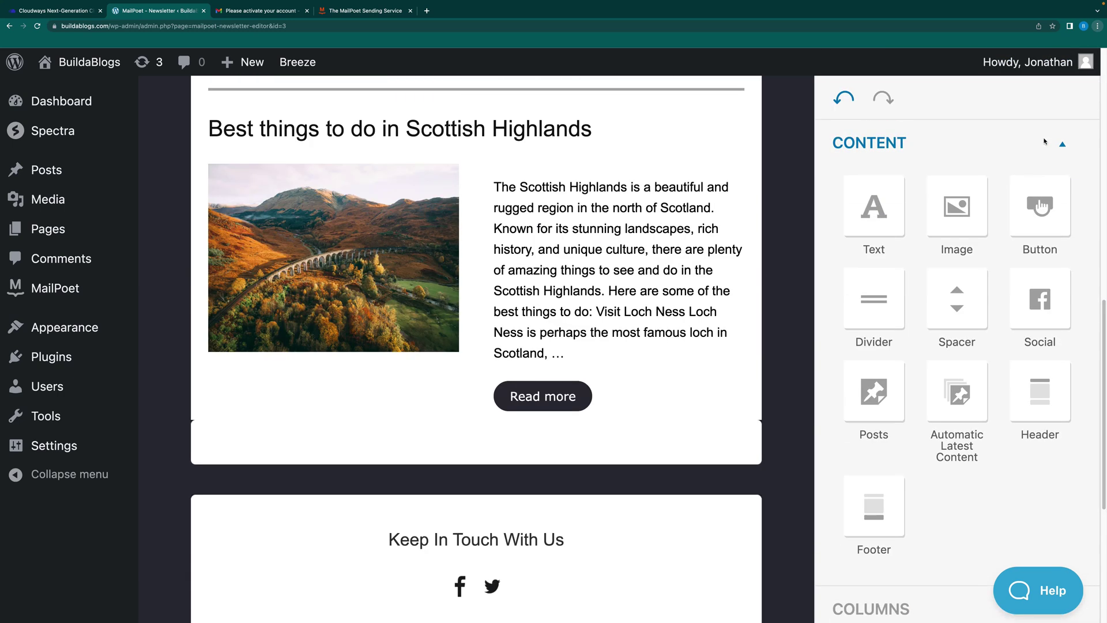
scroll(707, 316, down, 4)
scroll(724, 358, up, 5)
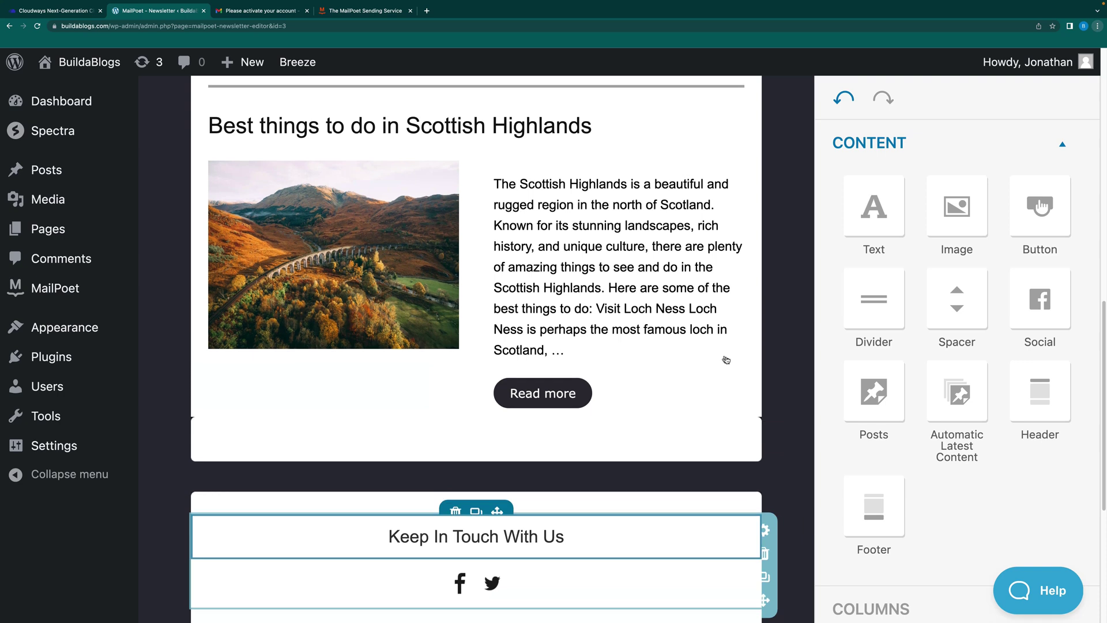
click(1061, 144)
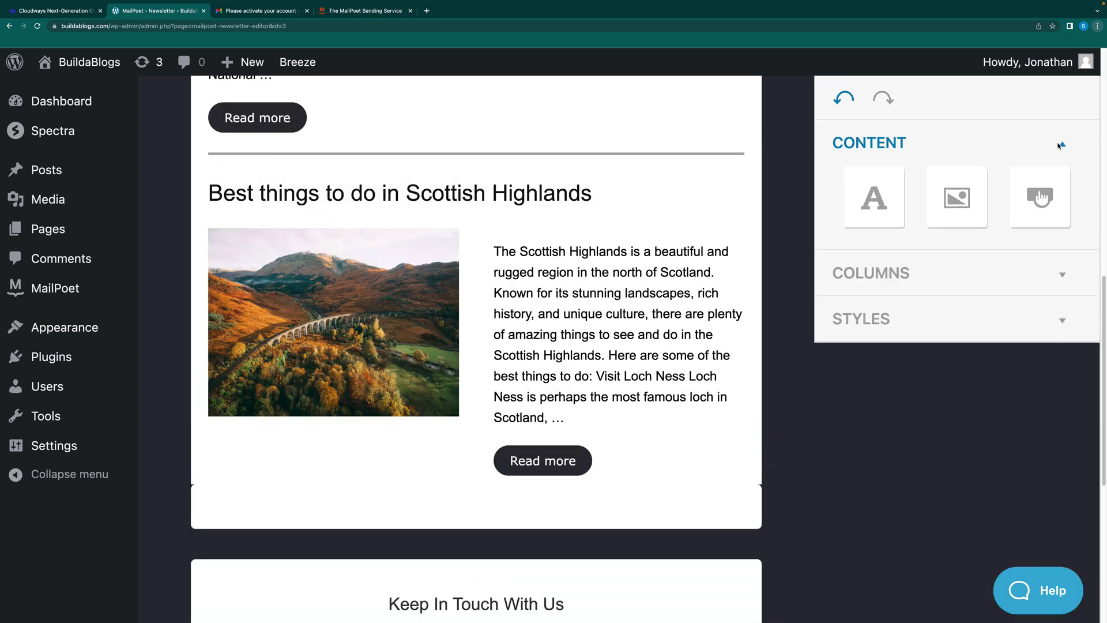
click(1061, 144)
click(1061, 144)
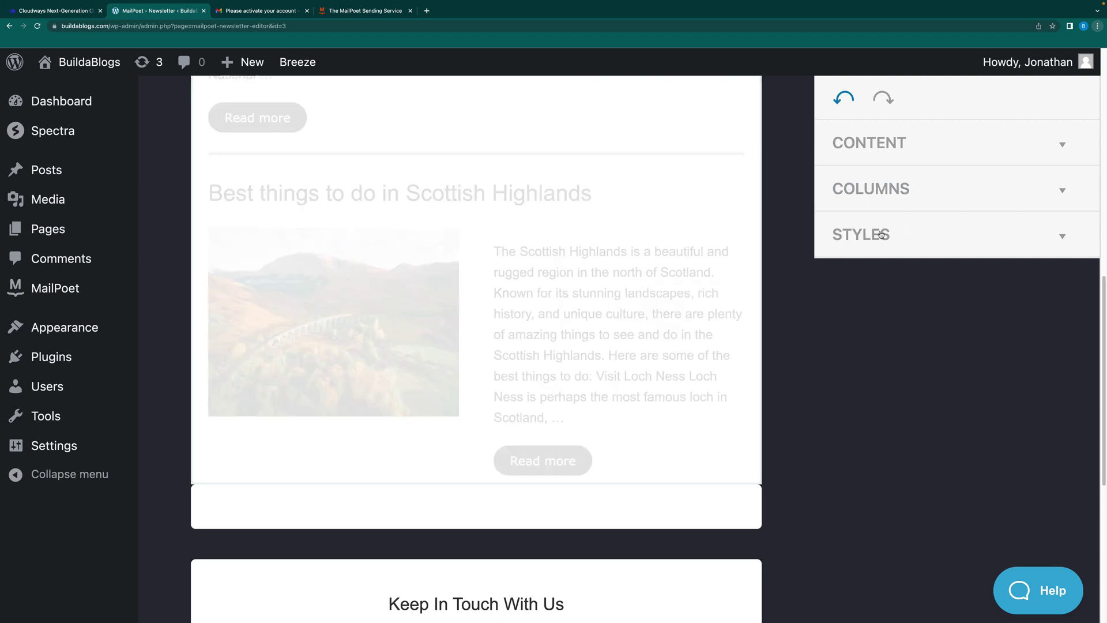
click(884, 189)
click(885, 188)
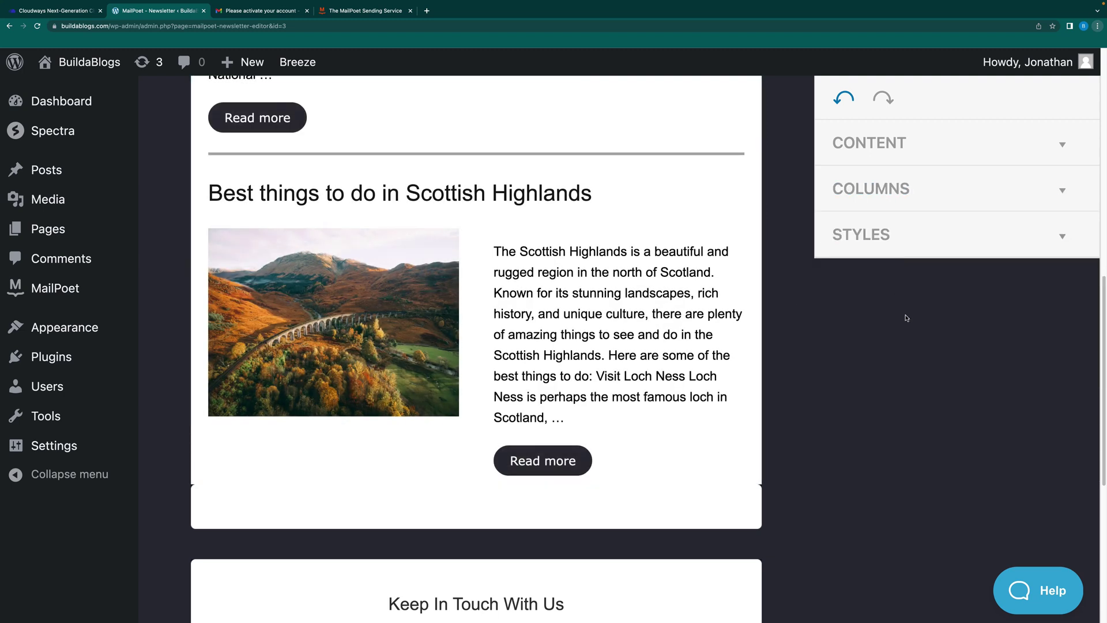
scroll(918, 375, up, 6)
scroll(919, 409, up, 5)
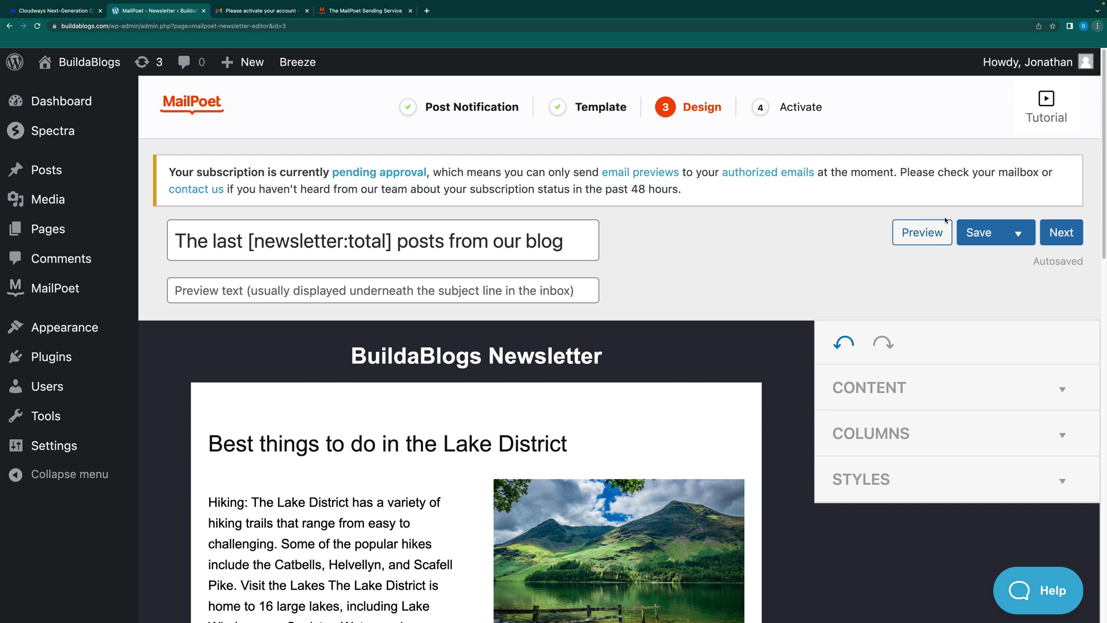
Step: Advance to the send settings and target the Newsletter mailing list as subscribers
click(1064, 234)
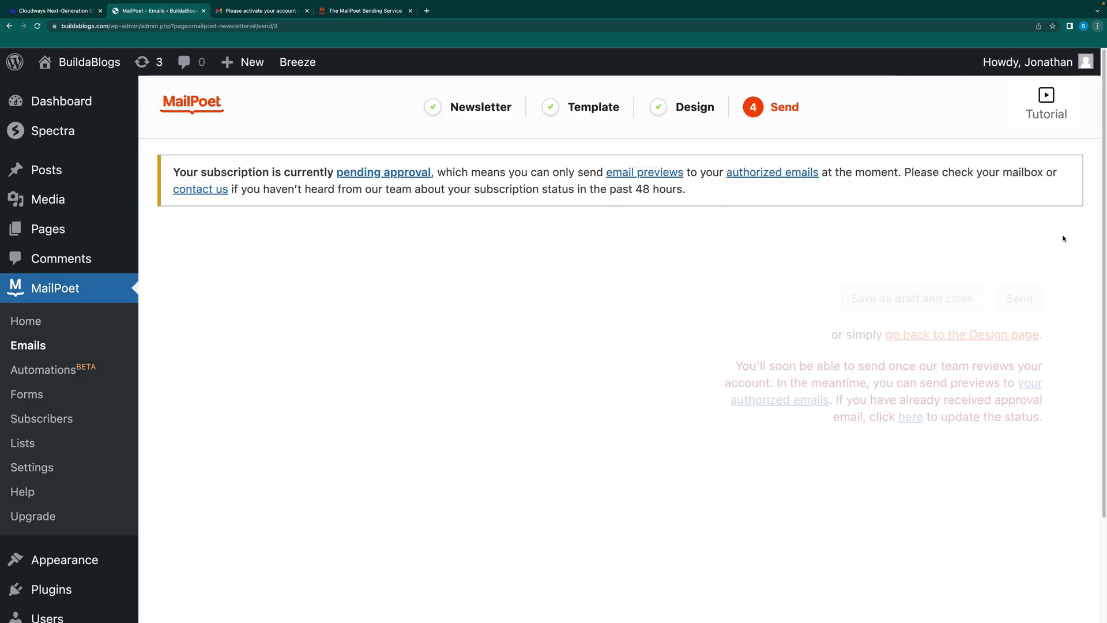
scroll(755, 357, down, 4)
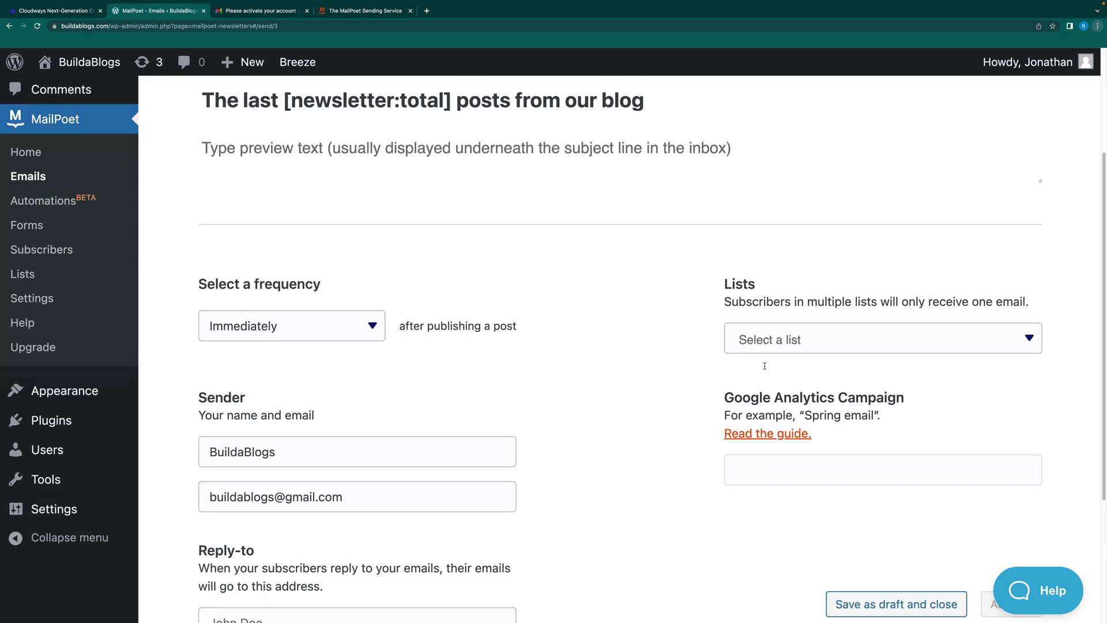
scroll(449, 371, down, 3)
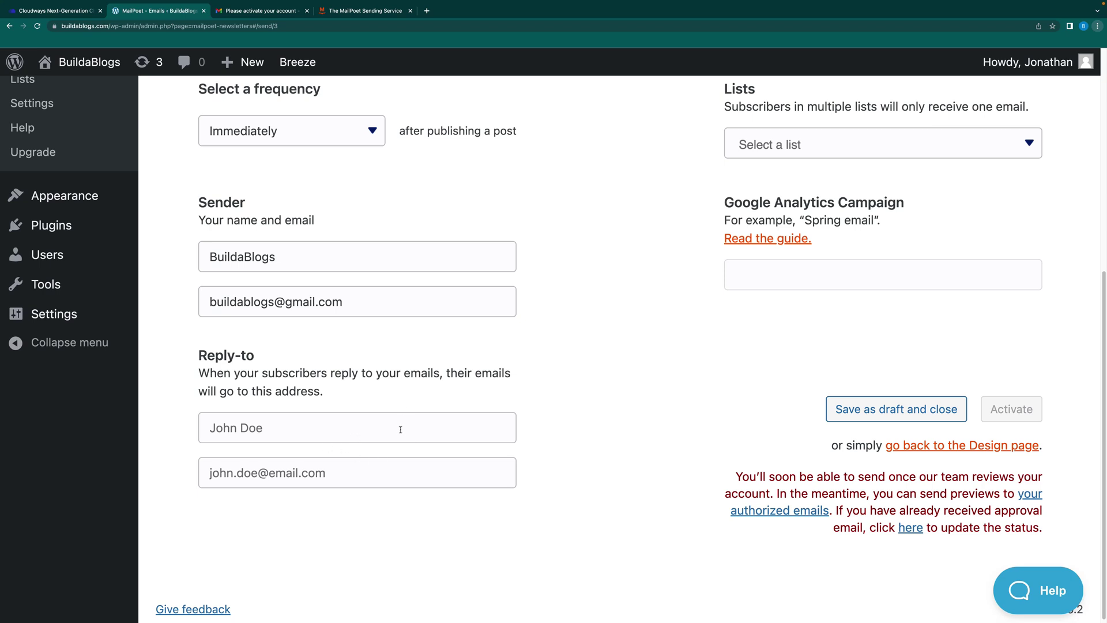
scroll(400, 429, up, 5)
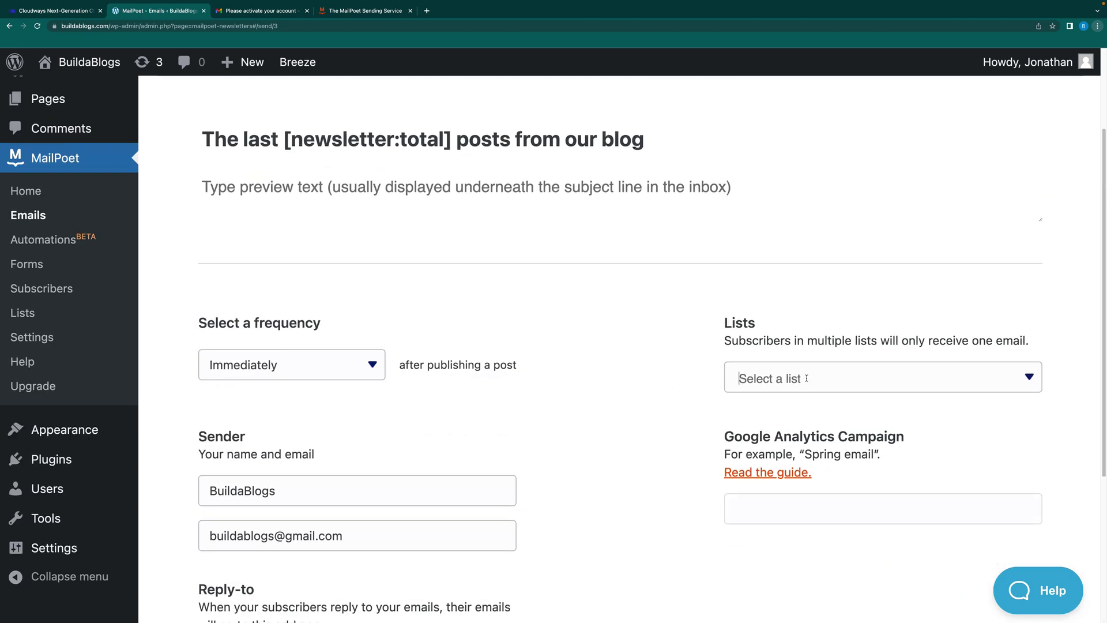
click(806, 378)
click(815, 414)
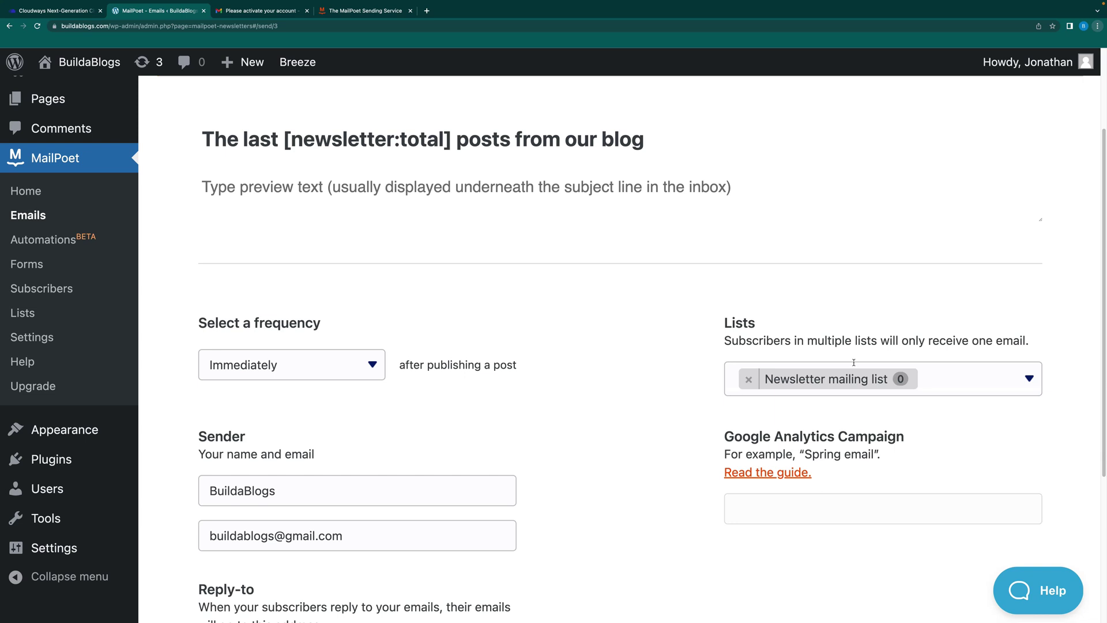
scroll(854, 362, down, 5)
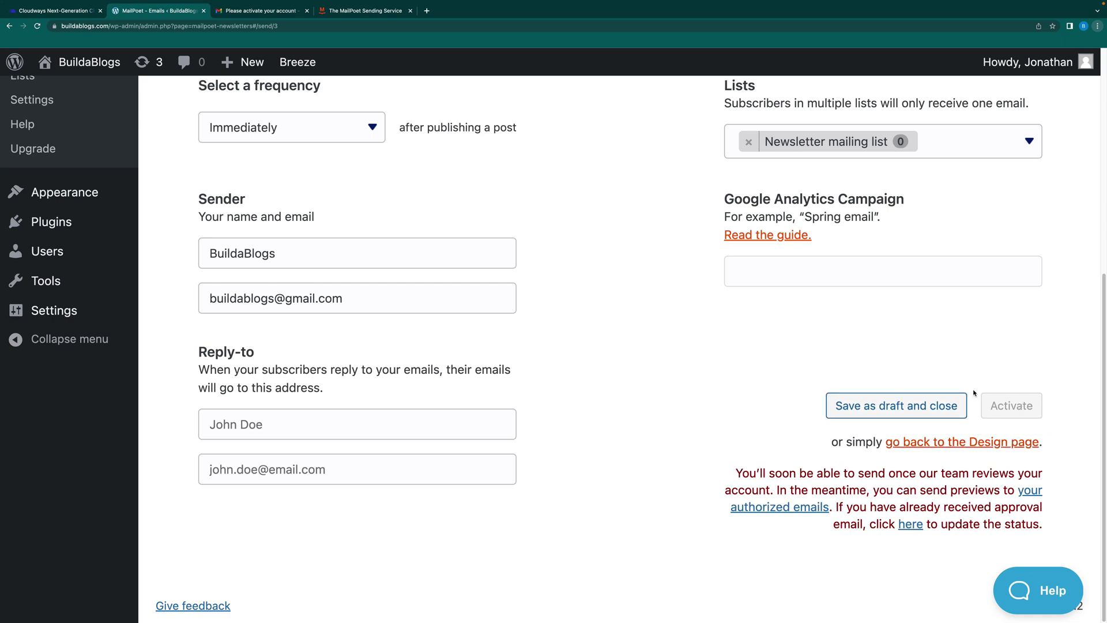
Step: Save the post notification as a draft, look over its preview, then close the preview
click(898, 405)
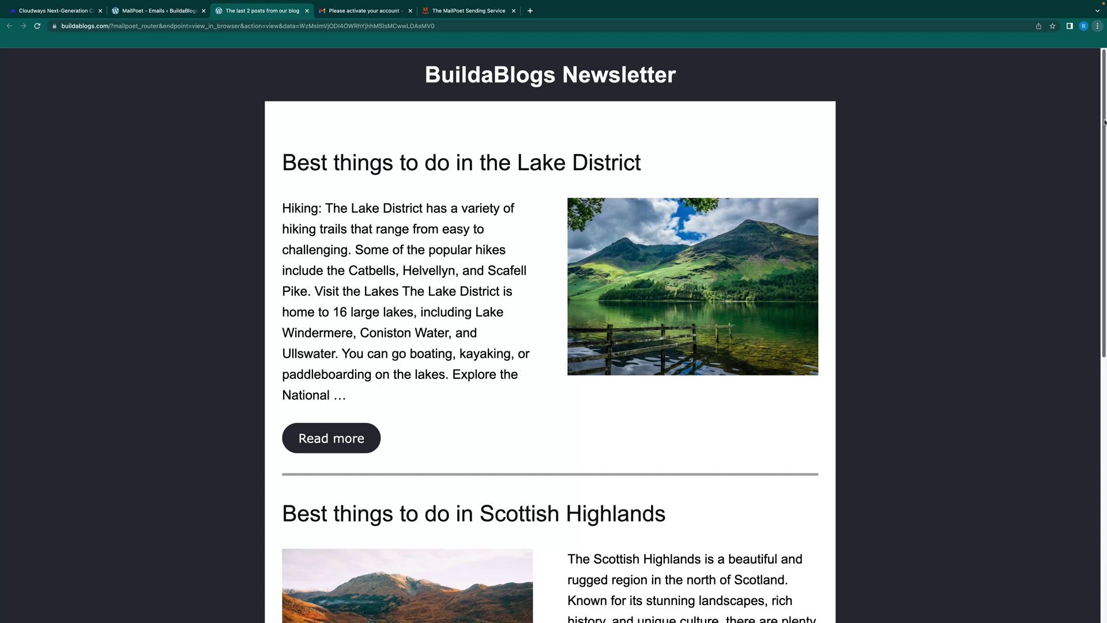
scroll(1097, 387, down, 5)
scroll(1097, 387, down, 3)
scroll(1097, 386, up, 10)
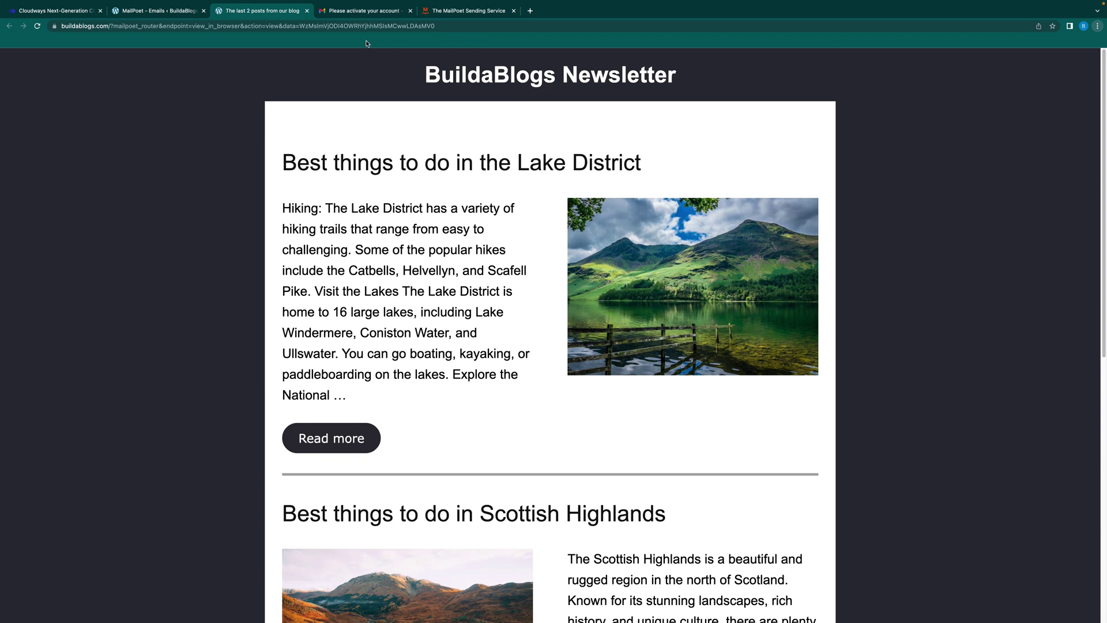
click(307, 11)
scroll(424, 328, up, 3)
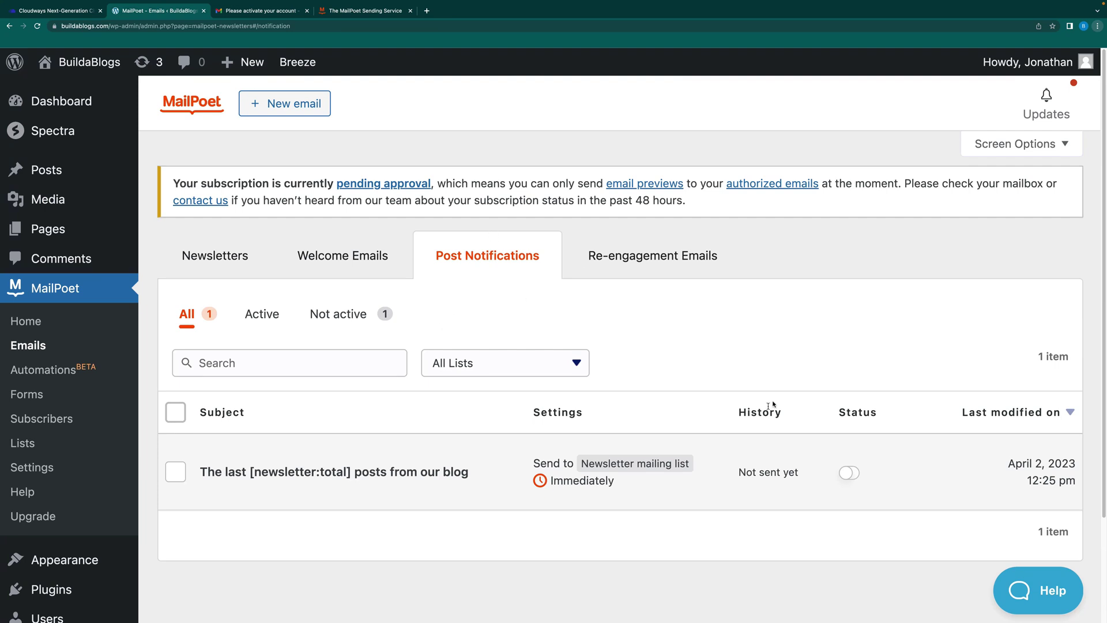
Step: Switch on the post notification's Status toggle so it becomes active
click(850, 473)
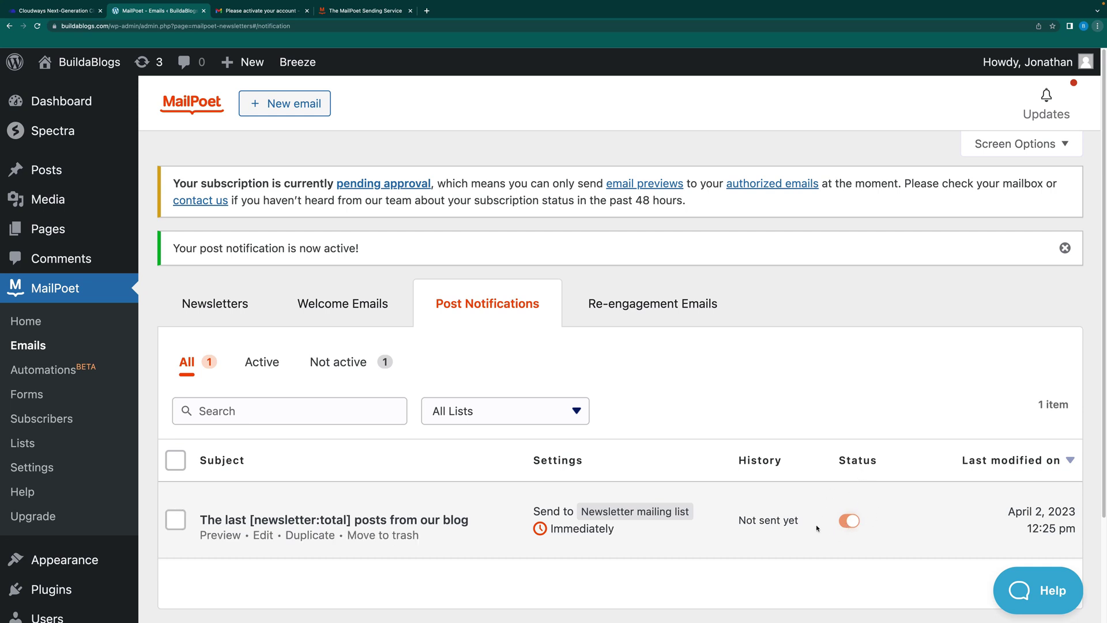
scroll(848, 502, down, 2)
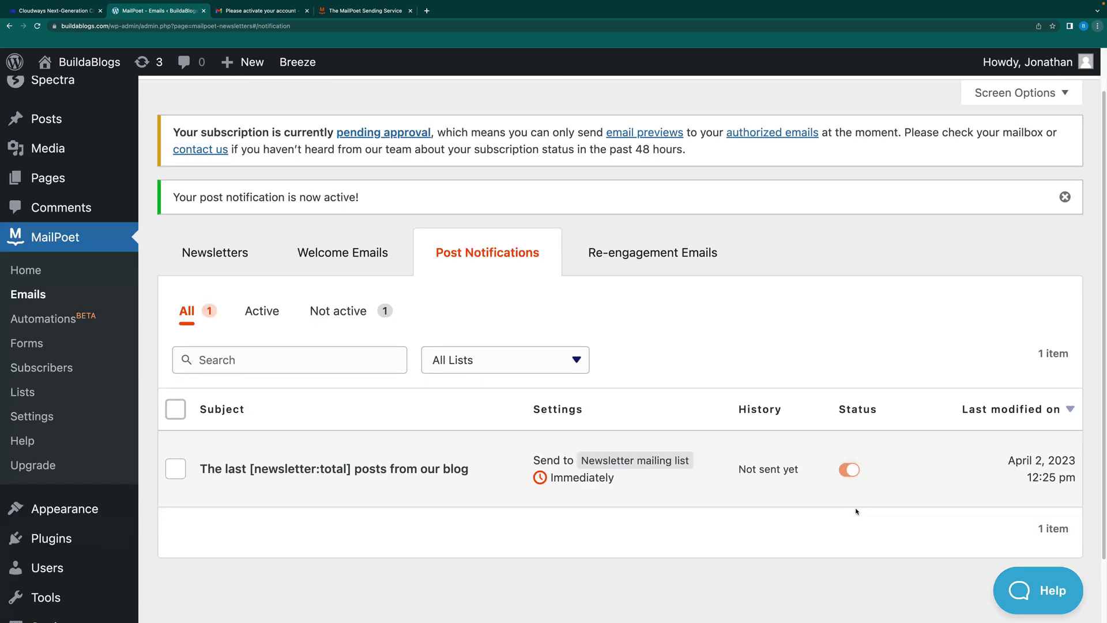